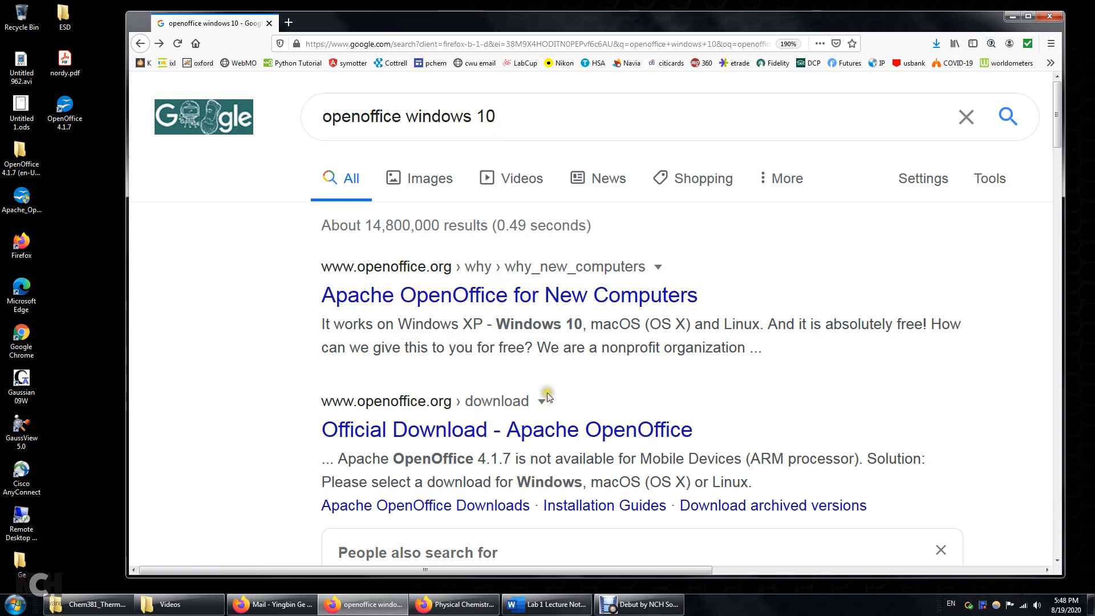
Step: Open the official Apache OpenOffice download page and request the full Windows (EXE) installation of version 4.1.7 in English [US]
left_click(465, 435)
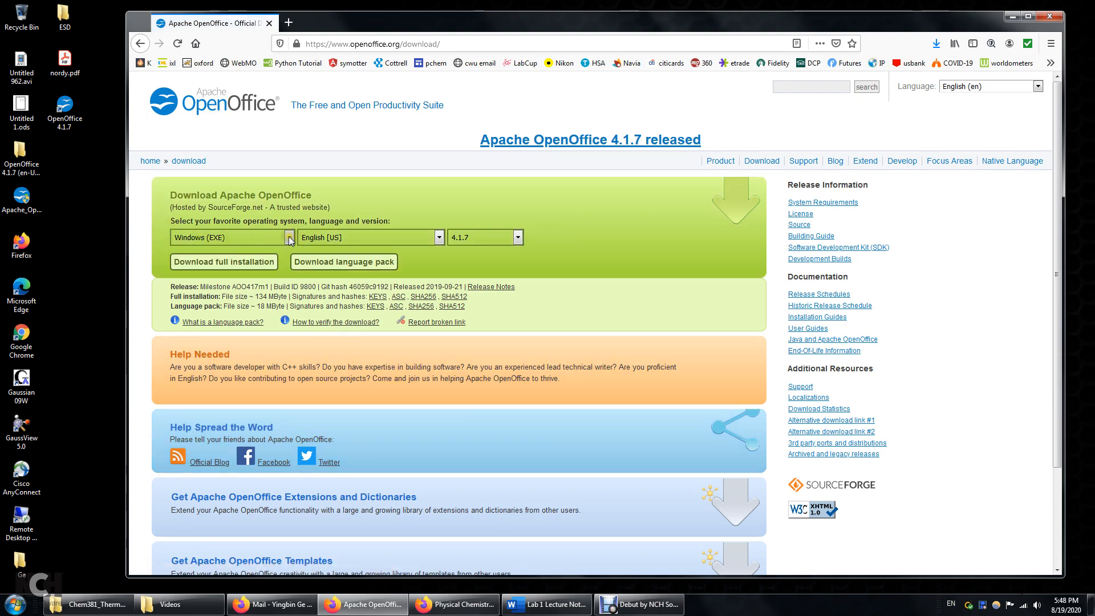
left_click(289, 238)
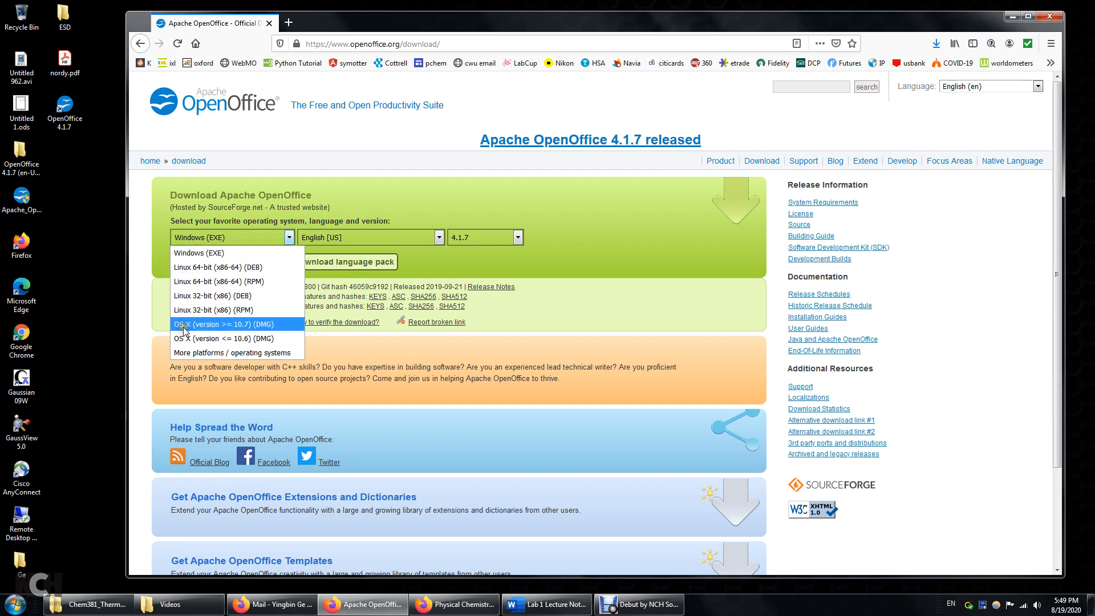
left_click(146, 293)
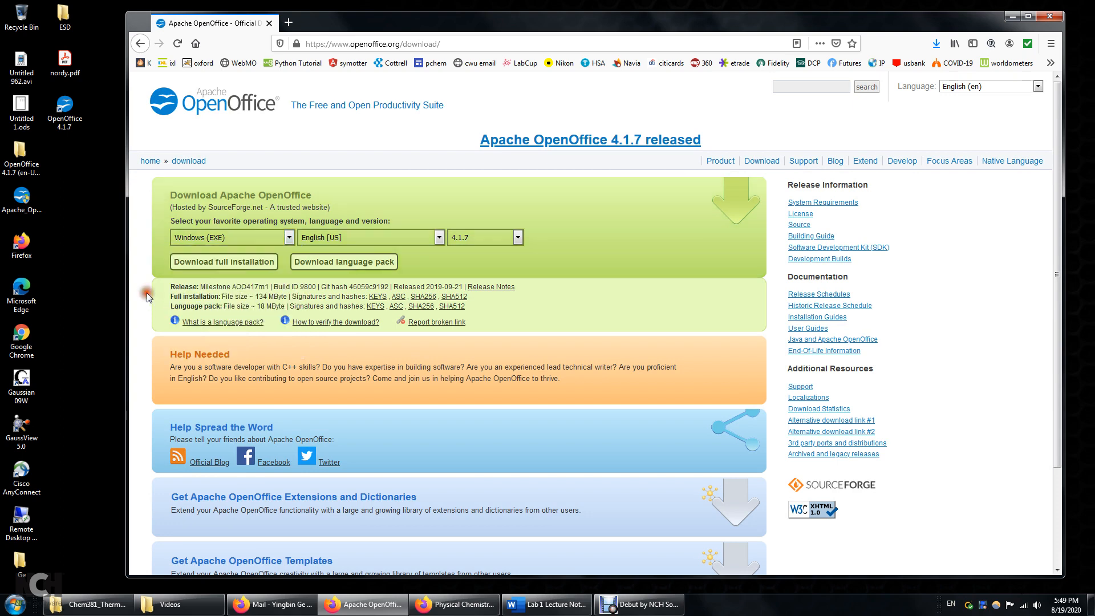
left_click(237, 264)
left_click(238, 264)
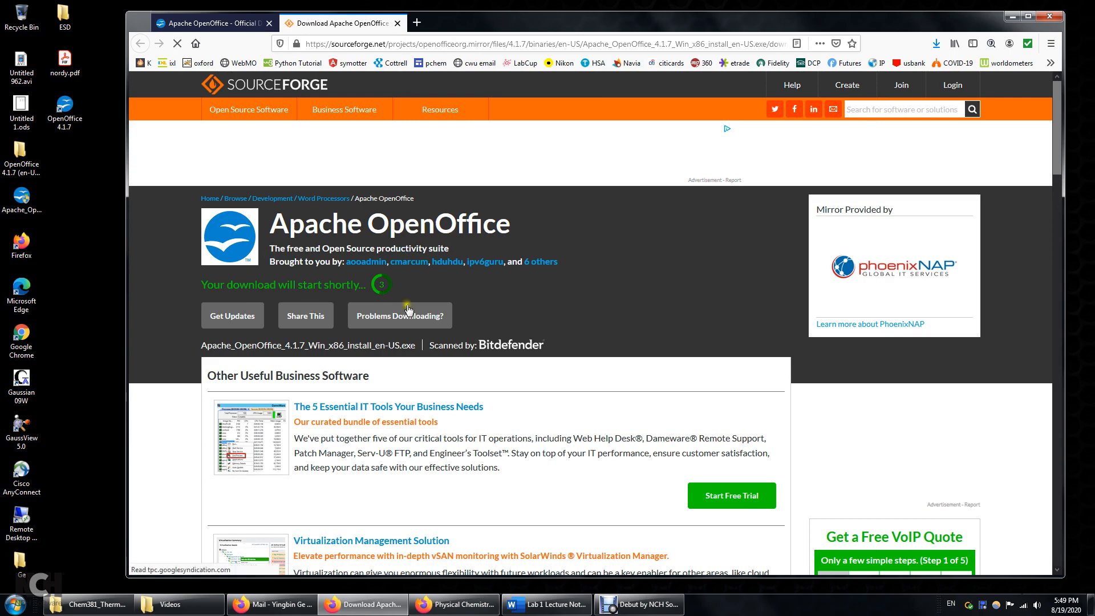
left_click(398, 23)
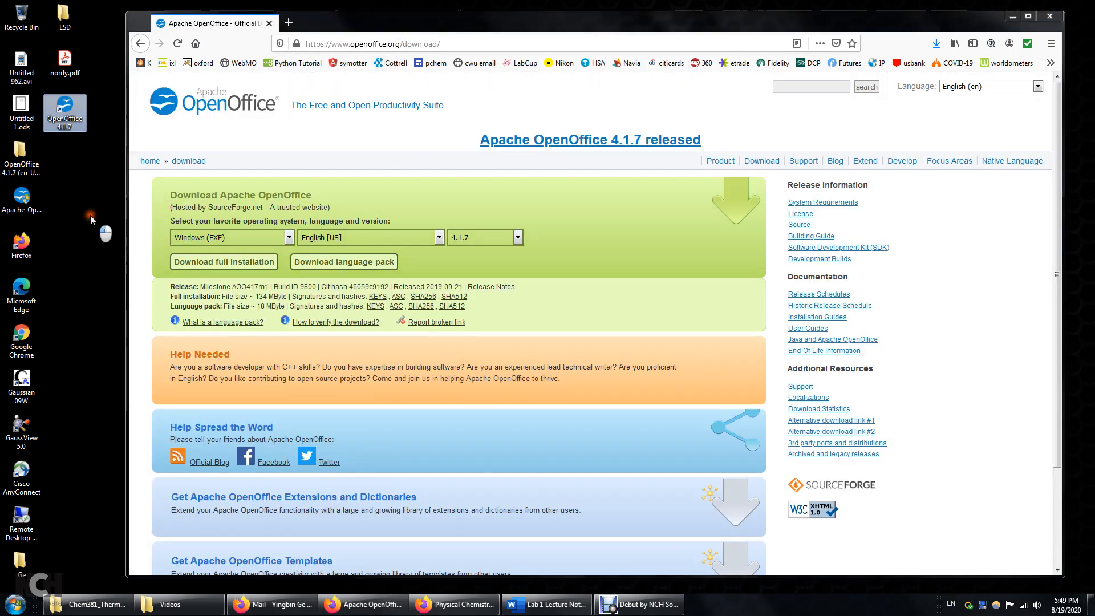
left_click(23, 201)
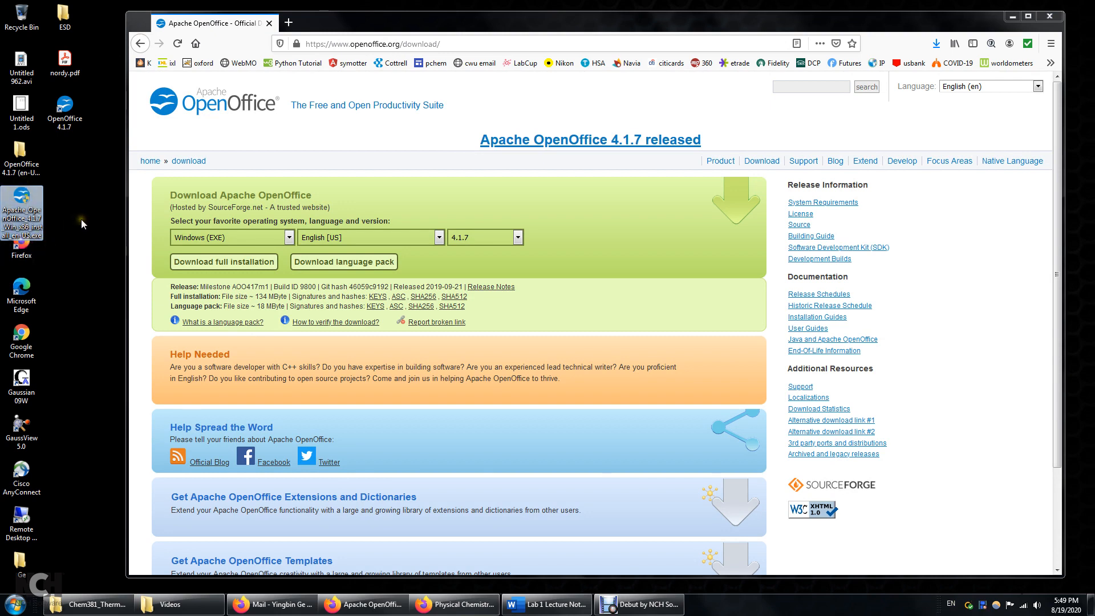
double_click(21, 198)
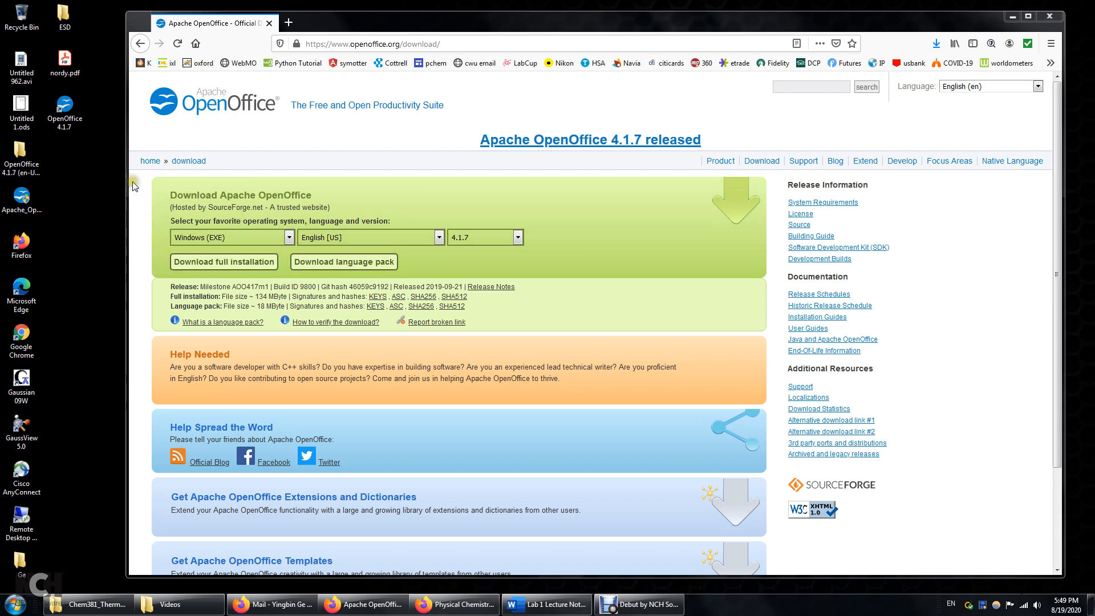
left_click(104, 176)
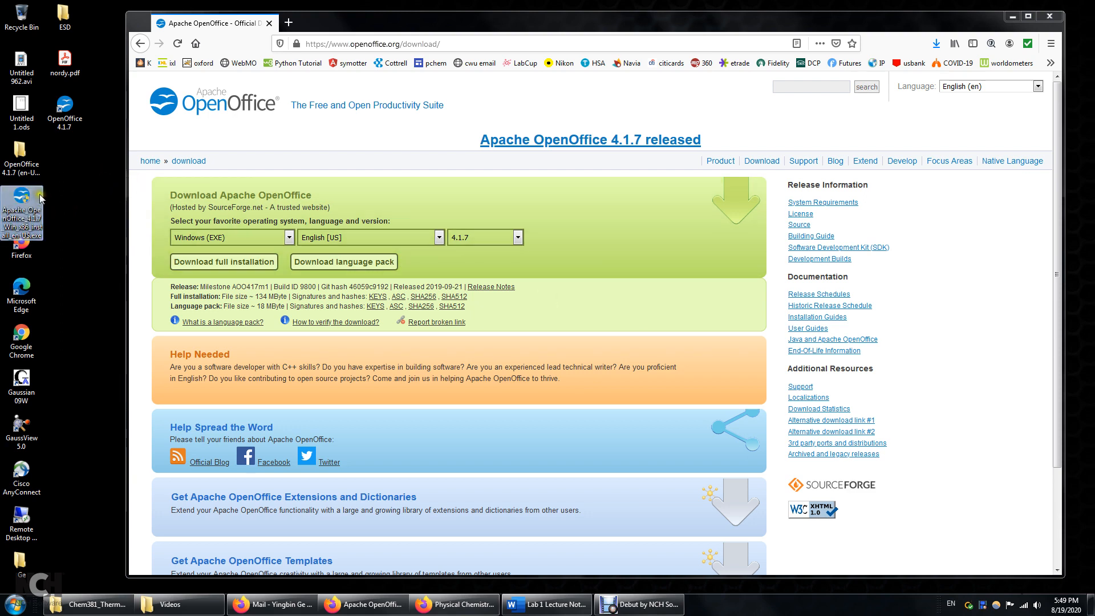
left_click(67, 114)
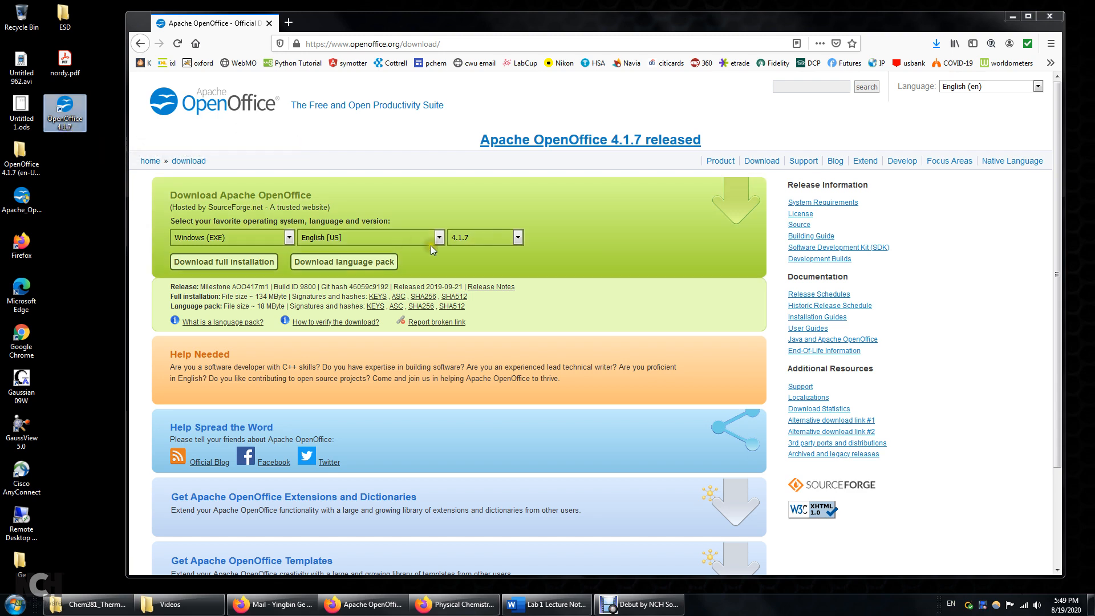
left_click(493, 237)
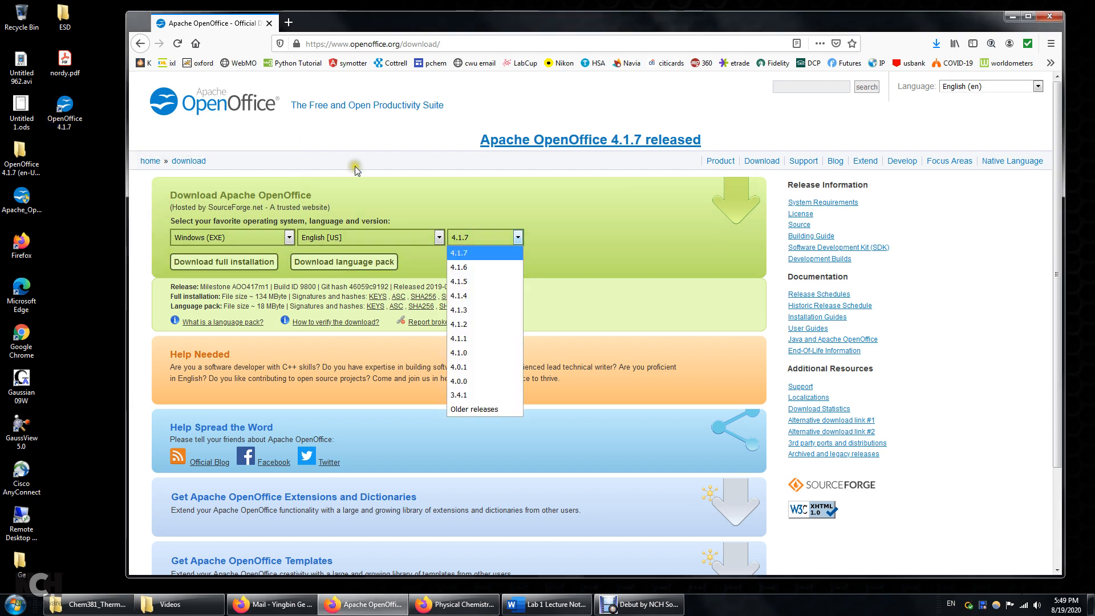
Step: Launch OpenOffice 4.1.7 from the desktop and create a new spreadsheet in a maximized window
double_click(90, 125)
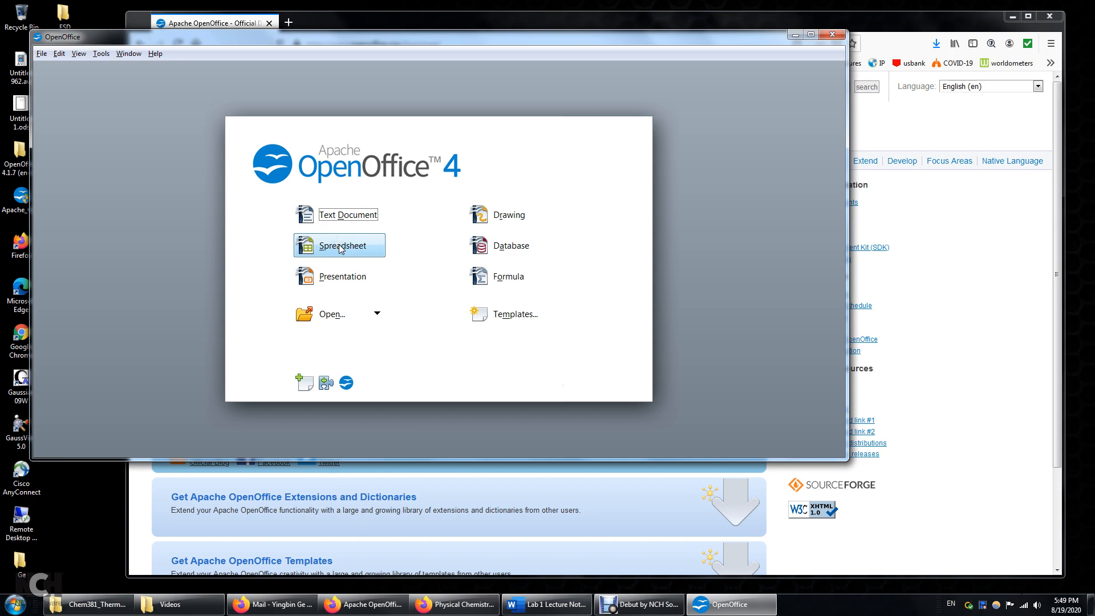
left_click(366, 221)
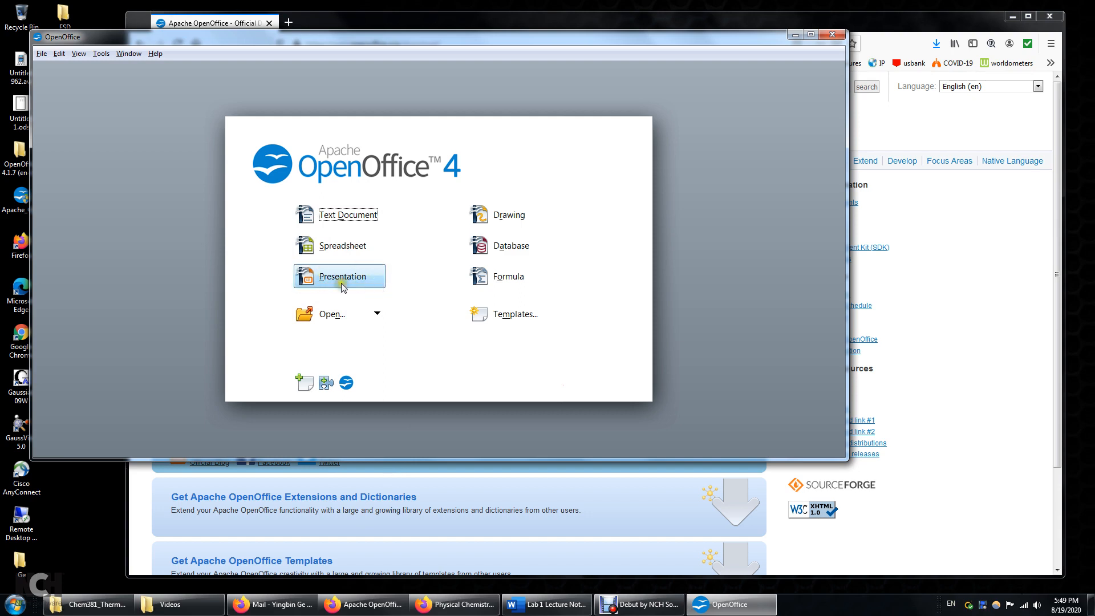
left_click(351, 245)
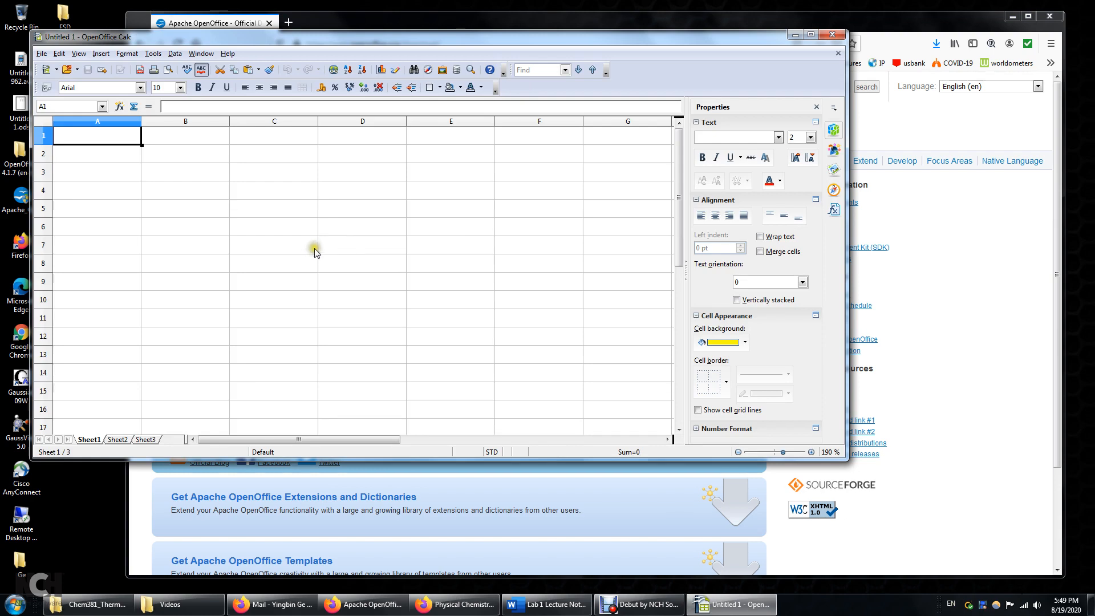
left_click(811, 35)
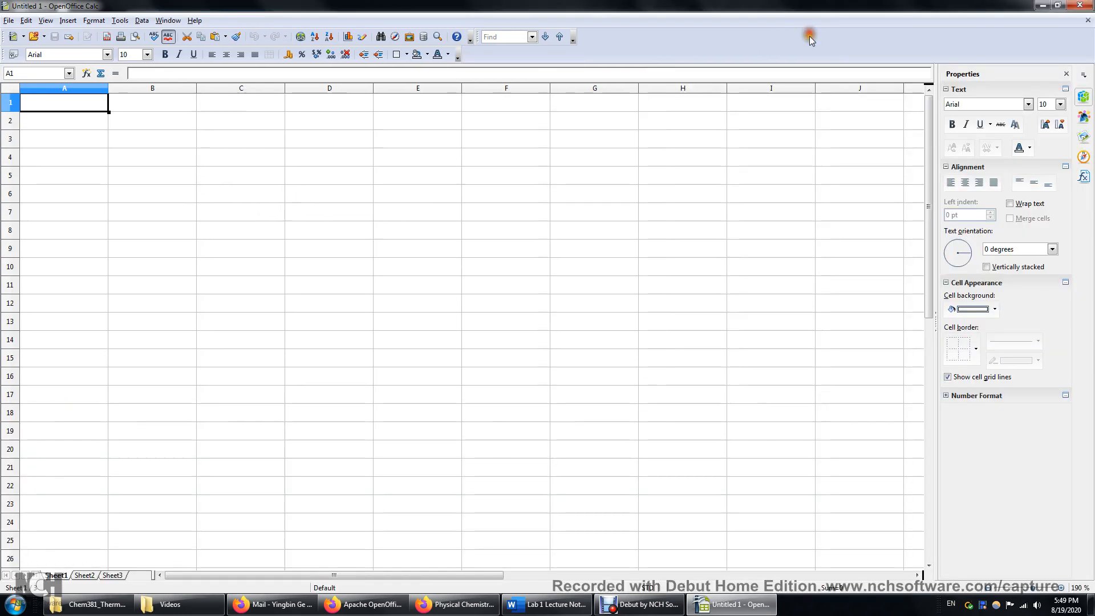
Step: Enlarge the sheet display to 270 %
left_click(1063, 588)
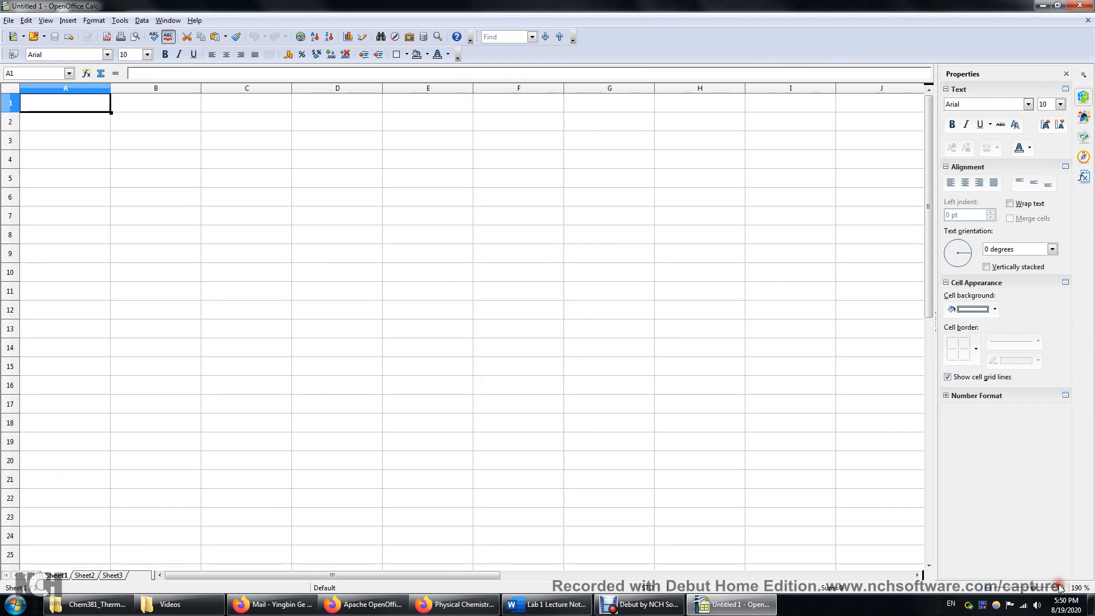
left_click(1059, 588)
left_click(1059, 588)
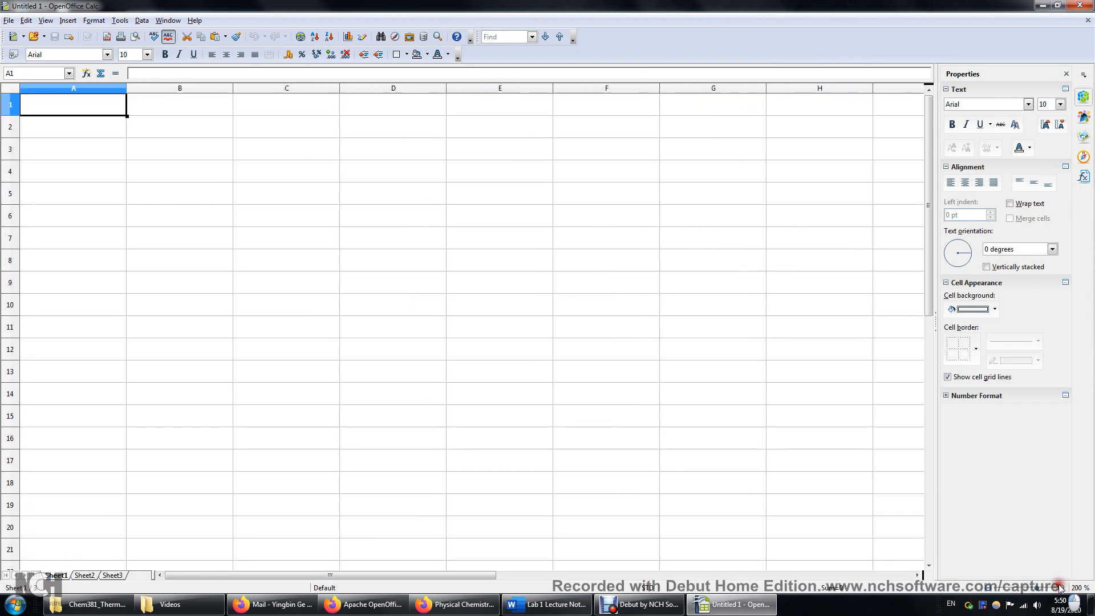
left_click(1059, 588)
left_click(1060, 588)
left_click(1059, 588)
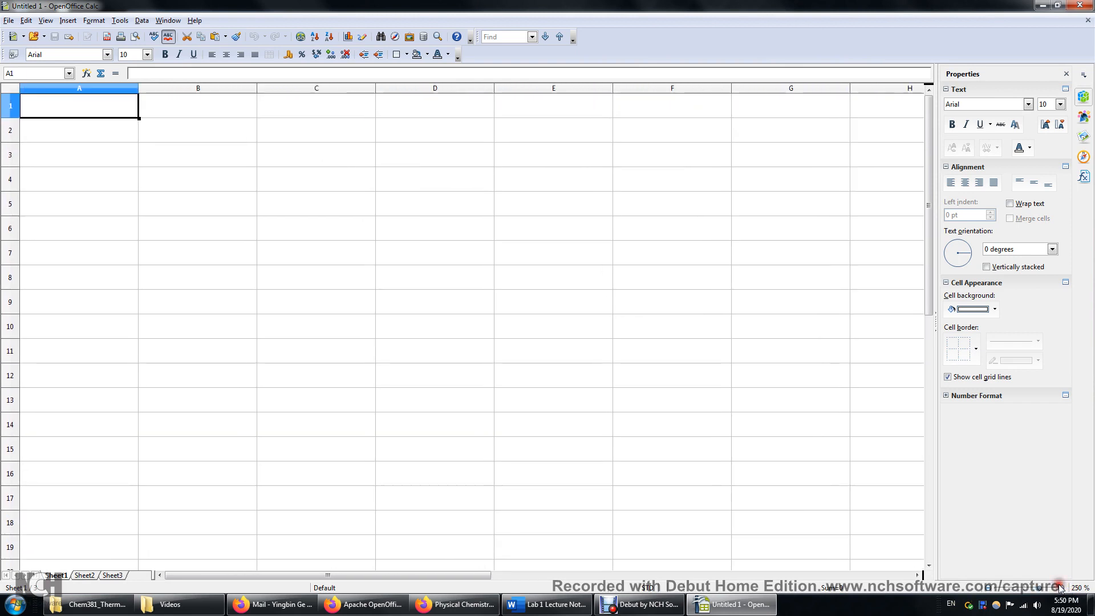
left_click(1059, 588)
left_click(1059, 588)
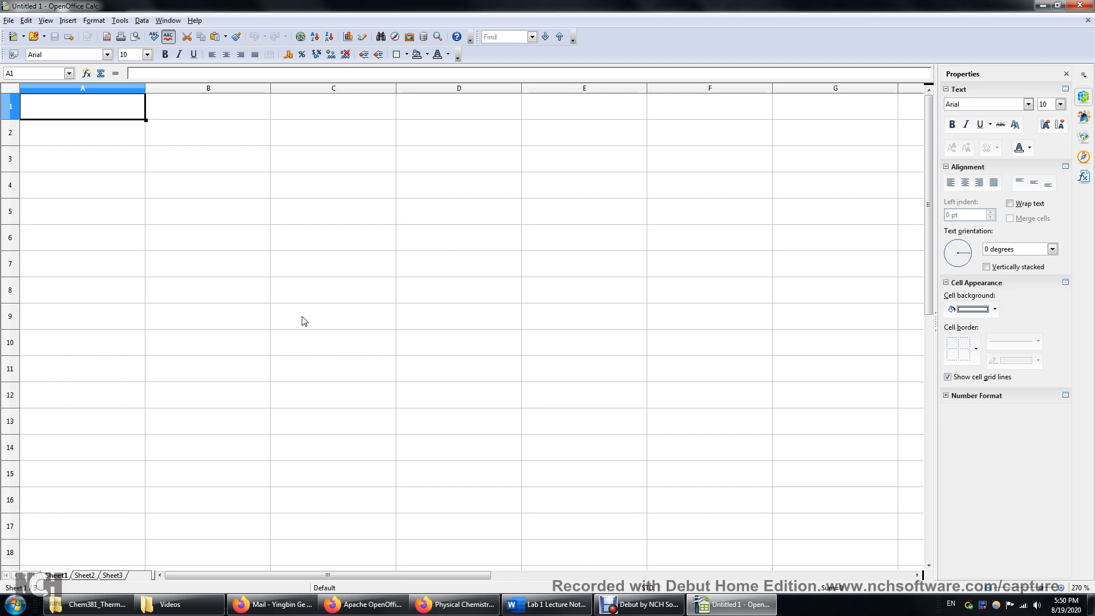
Step: Number the two substances in A1:B2, entering 1 with water and 2 with ethanol
type("1")
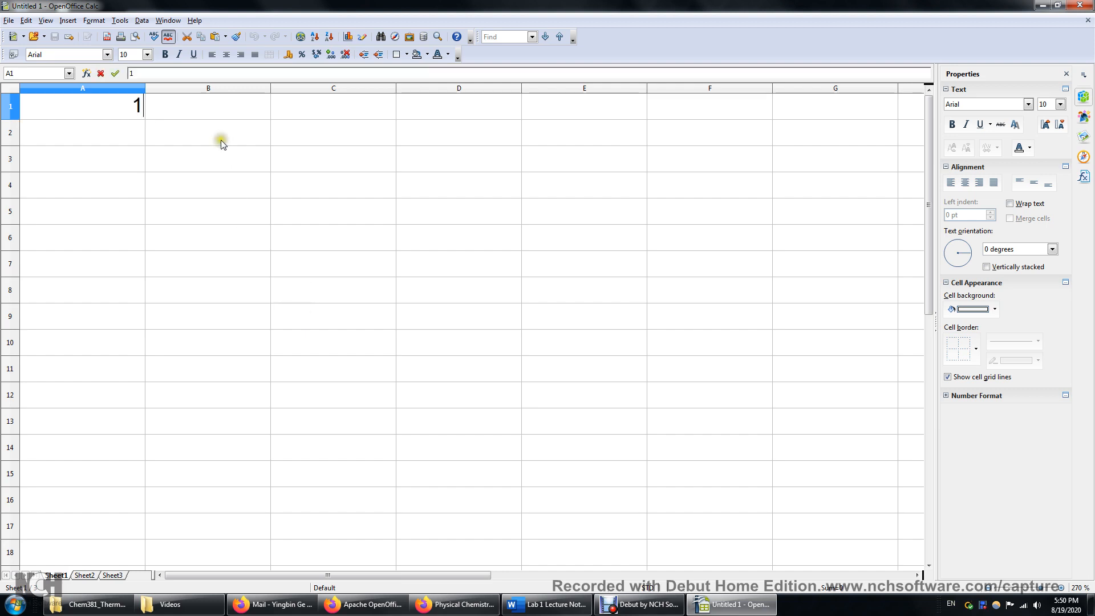
left_click(229, 105)
type("water")
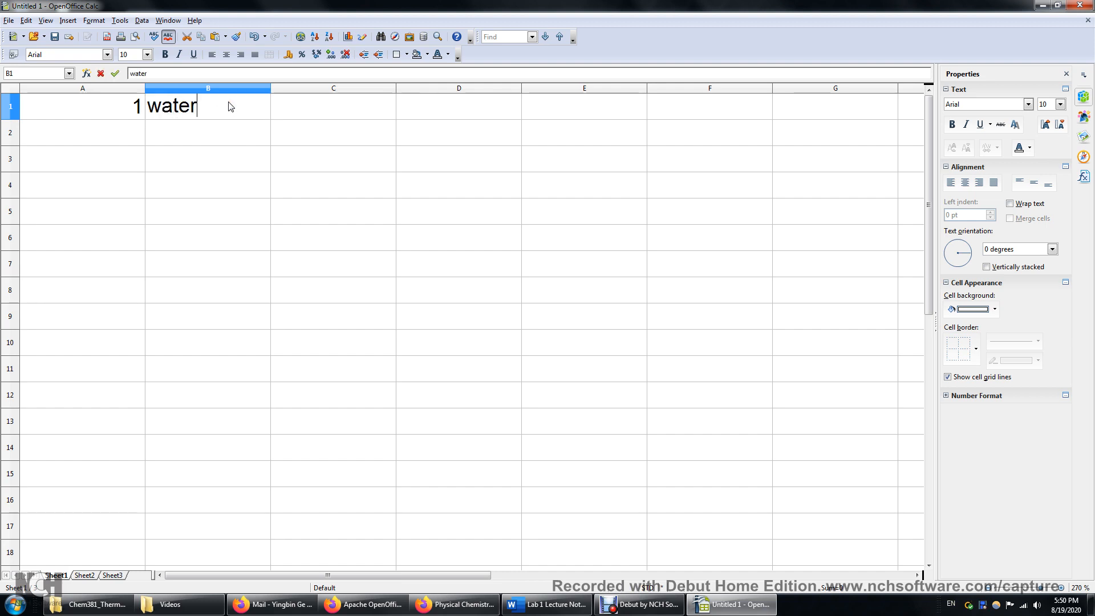
left_click(127, 122)
type("2")
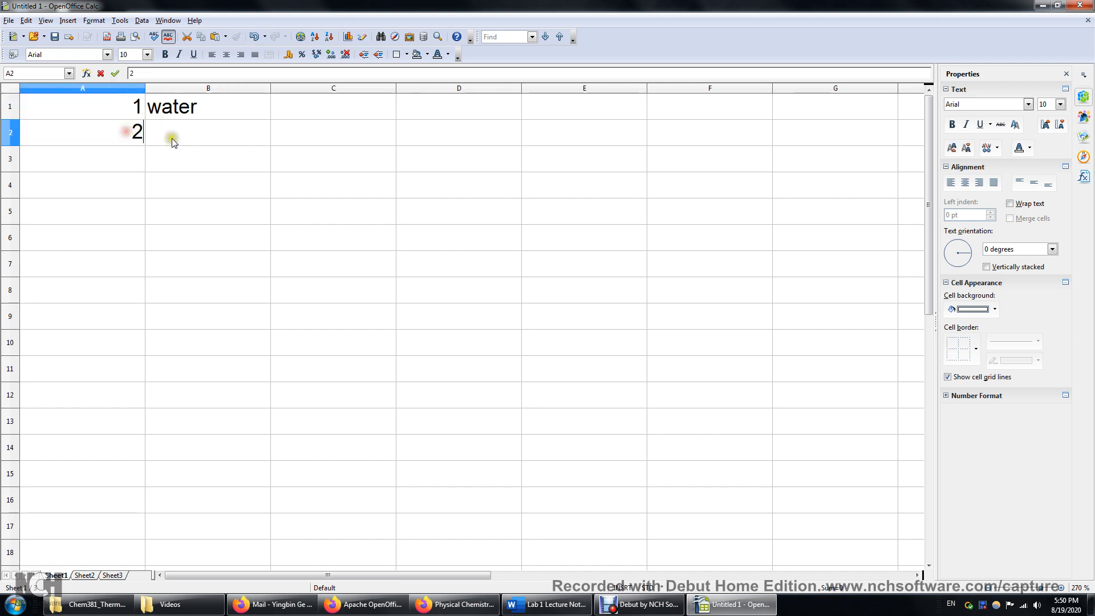
left_click(204, 140)
type("etha")
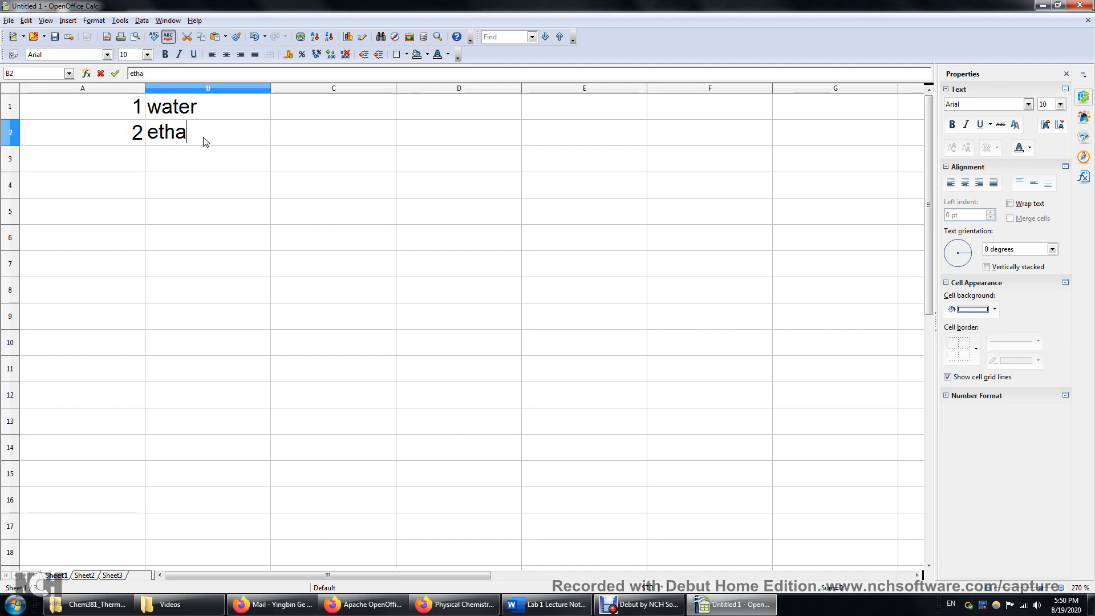
type("nol")
Step: Enter the column headers m1 (g) in B4 and m2 (g) in C4
left_click(184, 187)
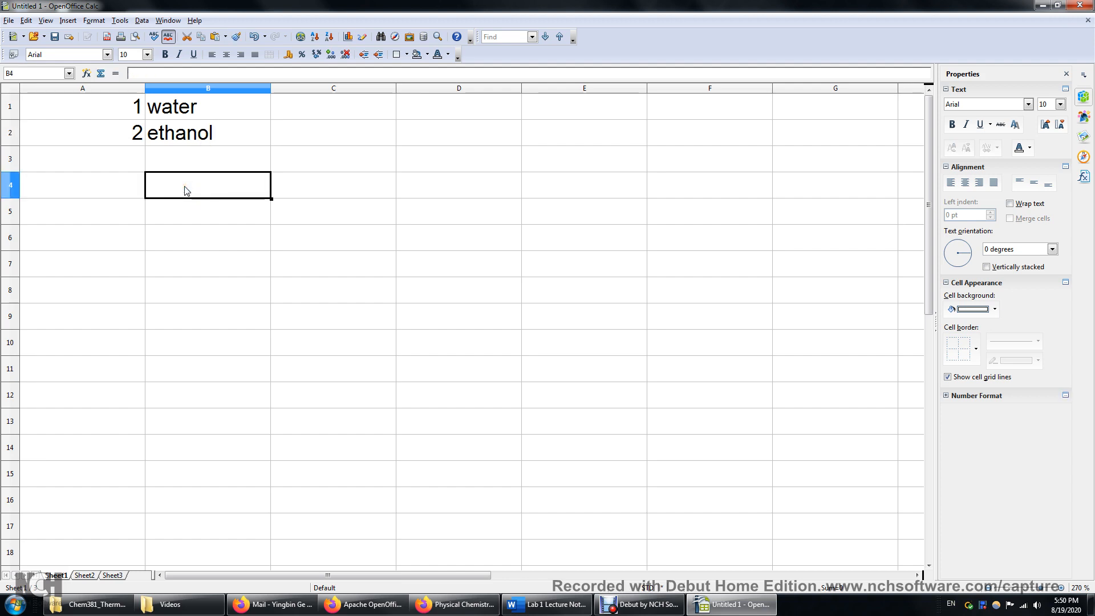
type("ma")
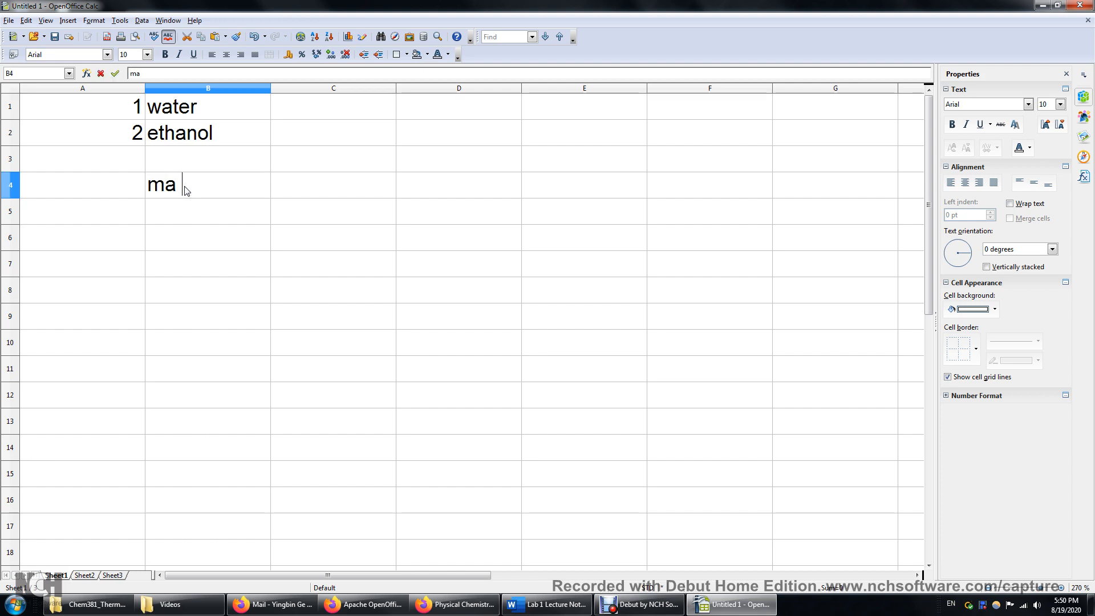
key("BackSpace")
type("1 (g)")
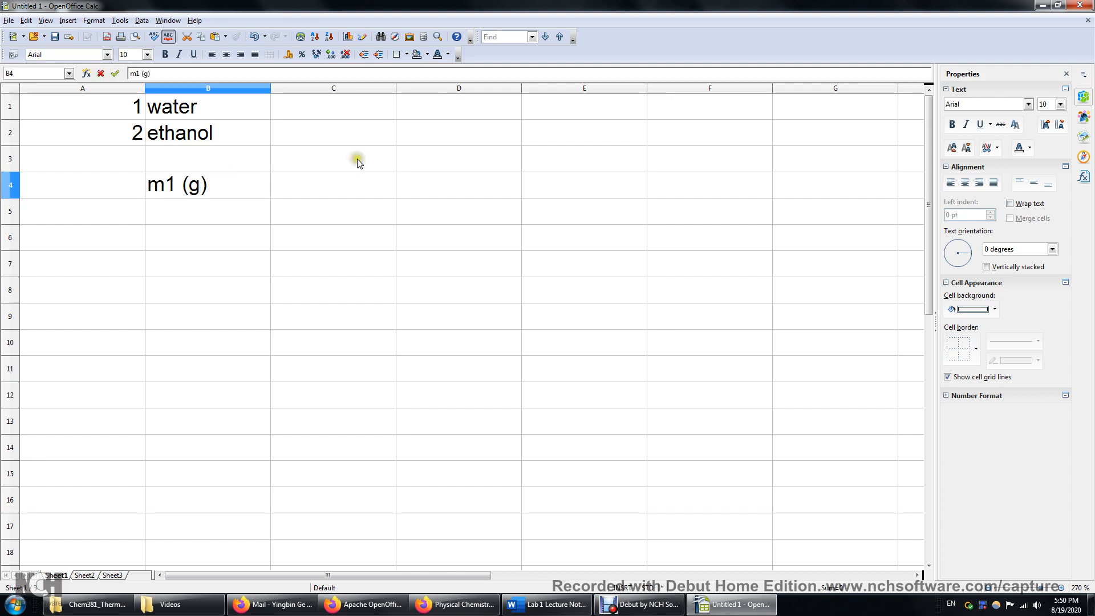
left_click(336, 186)
type("m2")
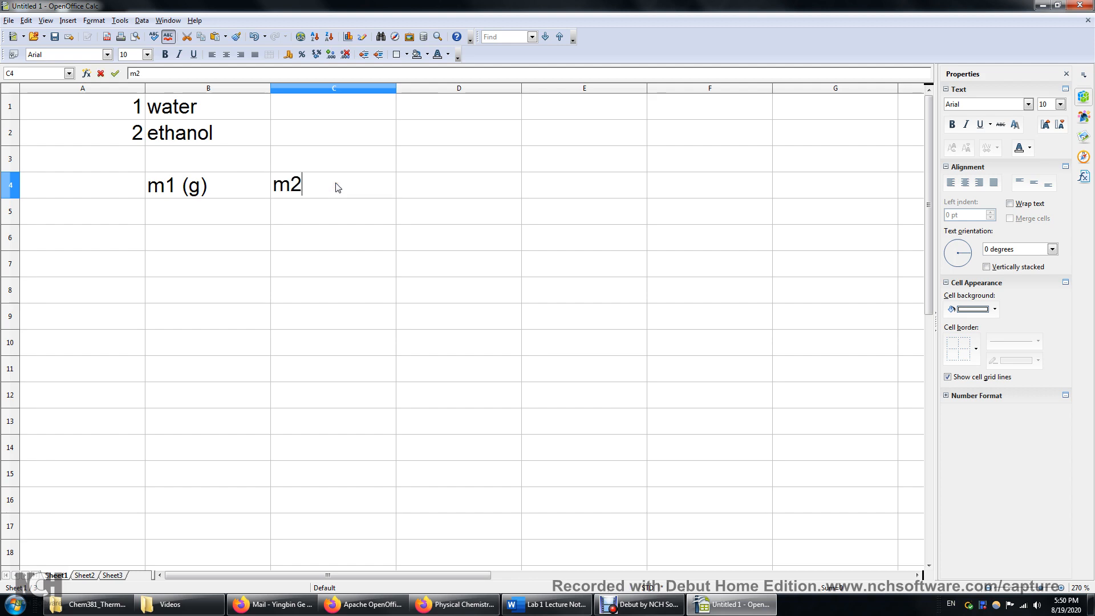
type(" (g)")
Step: Enter the header m1 + m2 (g) in D4, with a lowercase m at the start
left_click(453, 193)
type("m1")
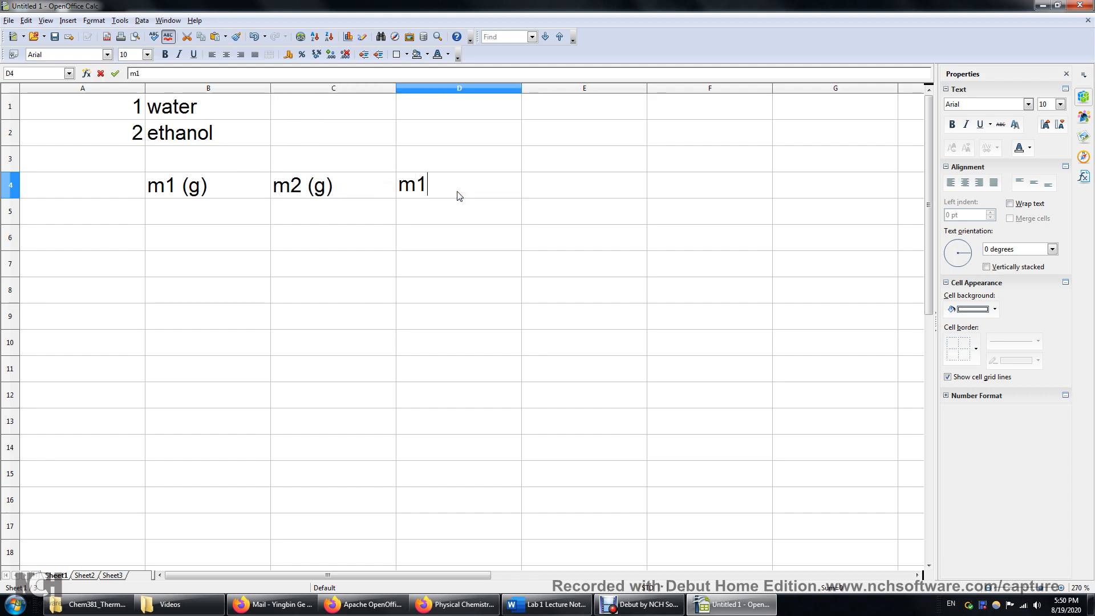
type(" + m2")
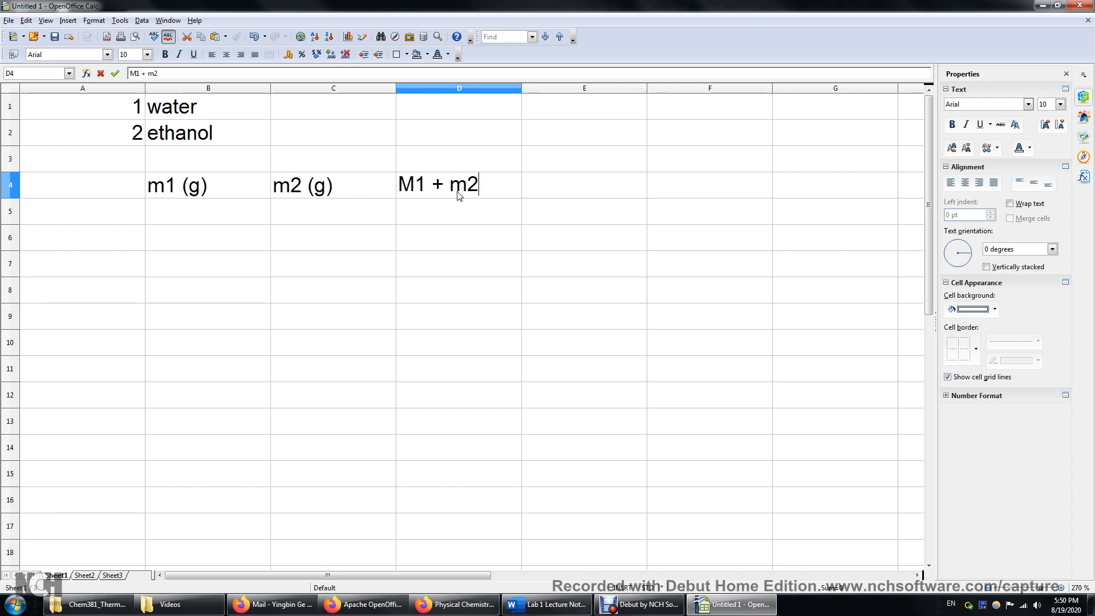
type(" (g)")
left_click_drag(416, 186, 399, 185)
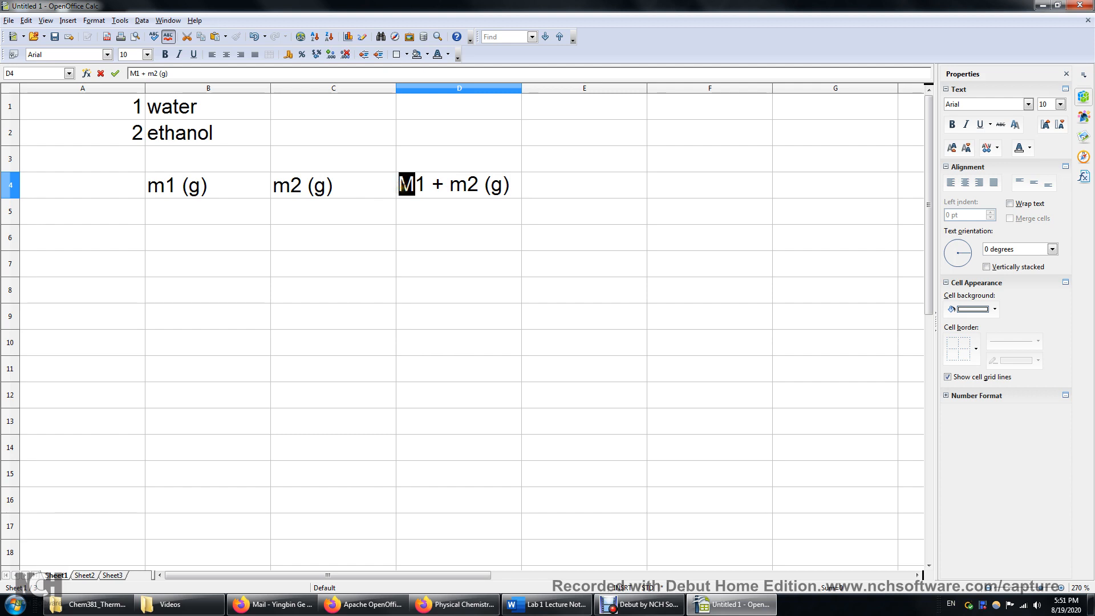
type("m")
Step: Enter the header m_mixture (g) in E4 and widen column E to fit it
left_click(568, 184)
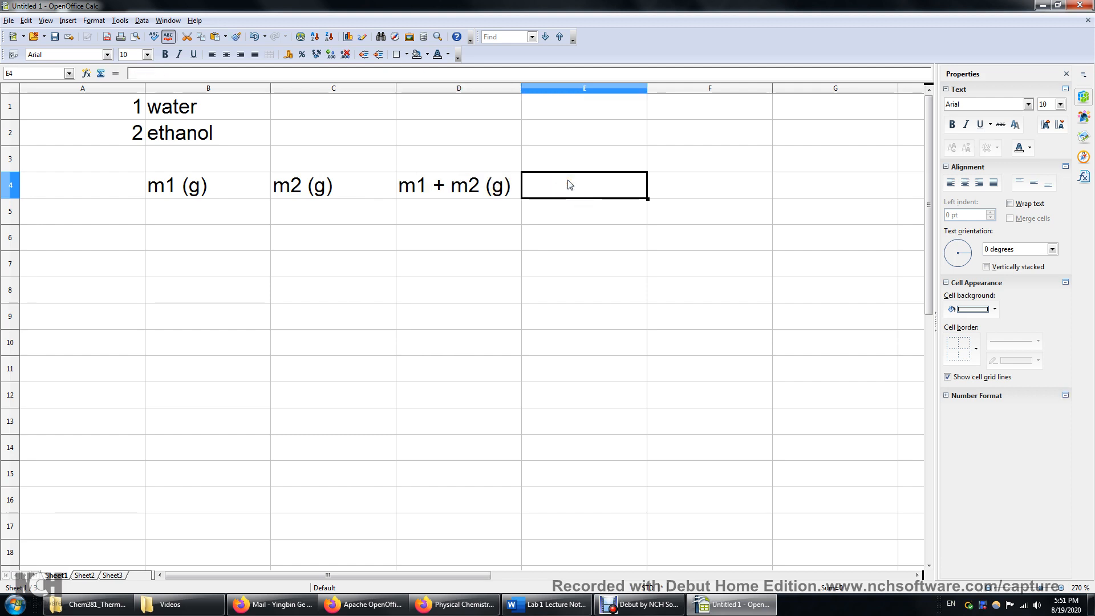
type("m_mix")
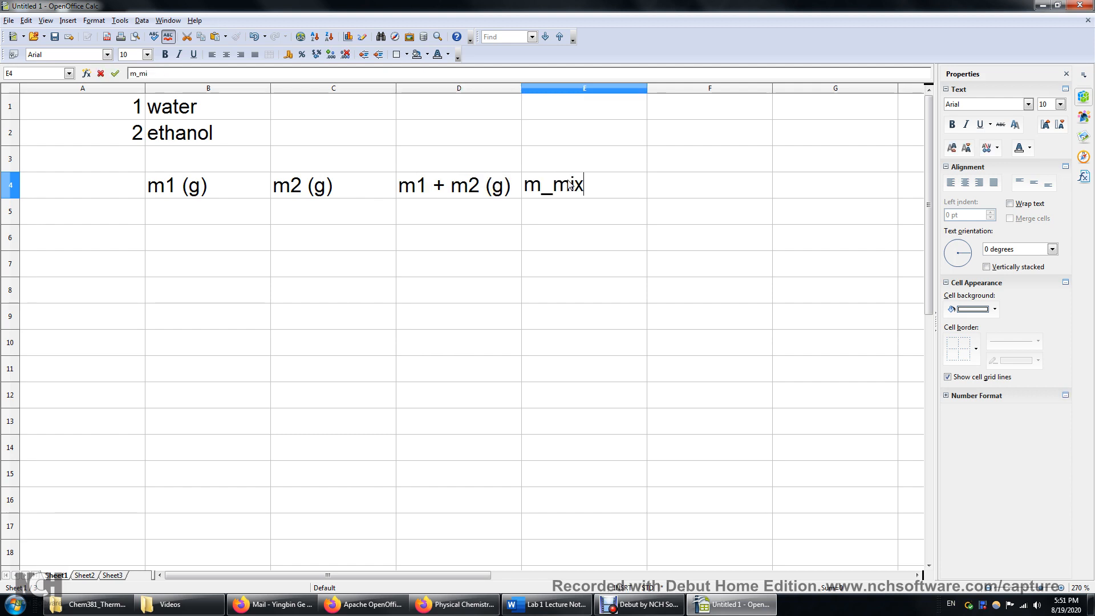
type("ture (g)")
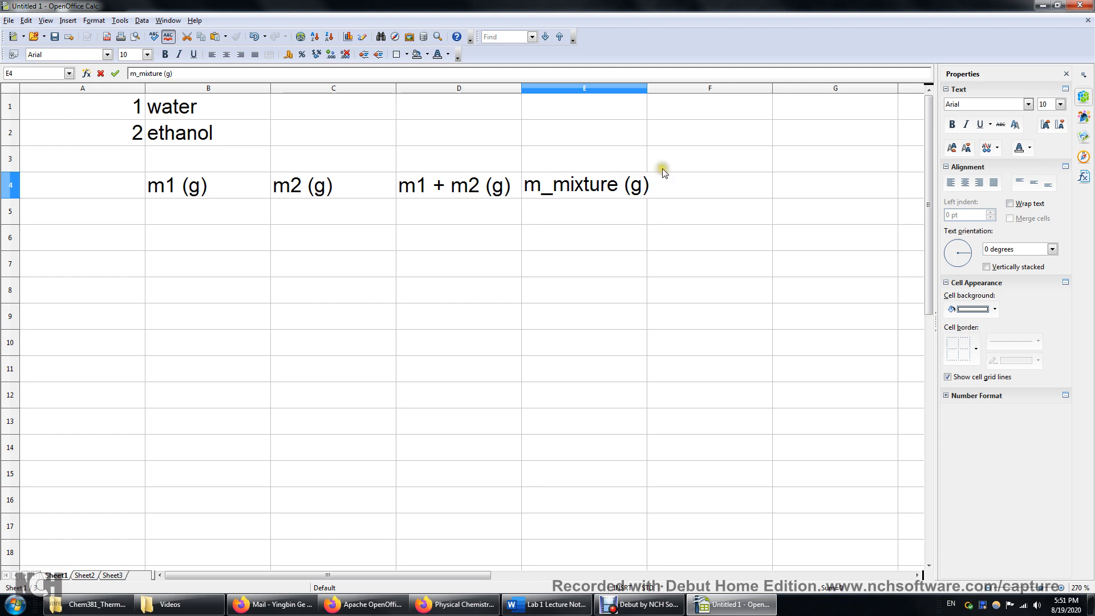
left_click(753, 137)
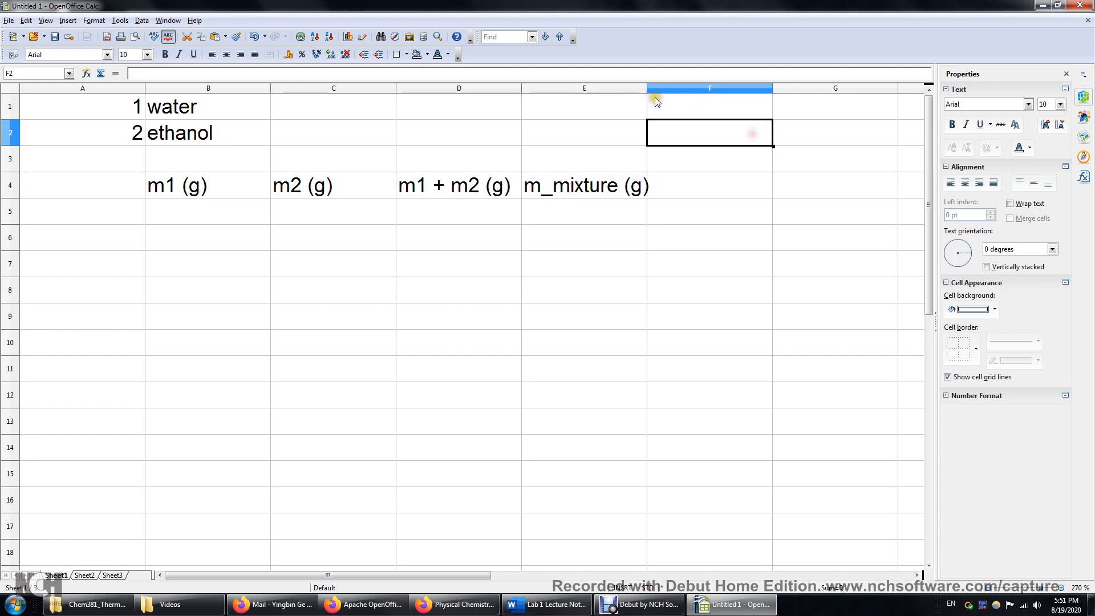
left_click_drag(647, 88, 657, 88)
left_click(361, 315)
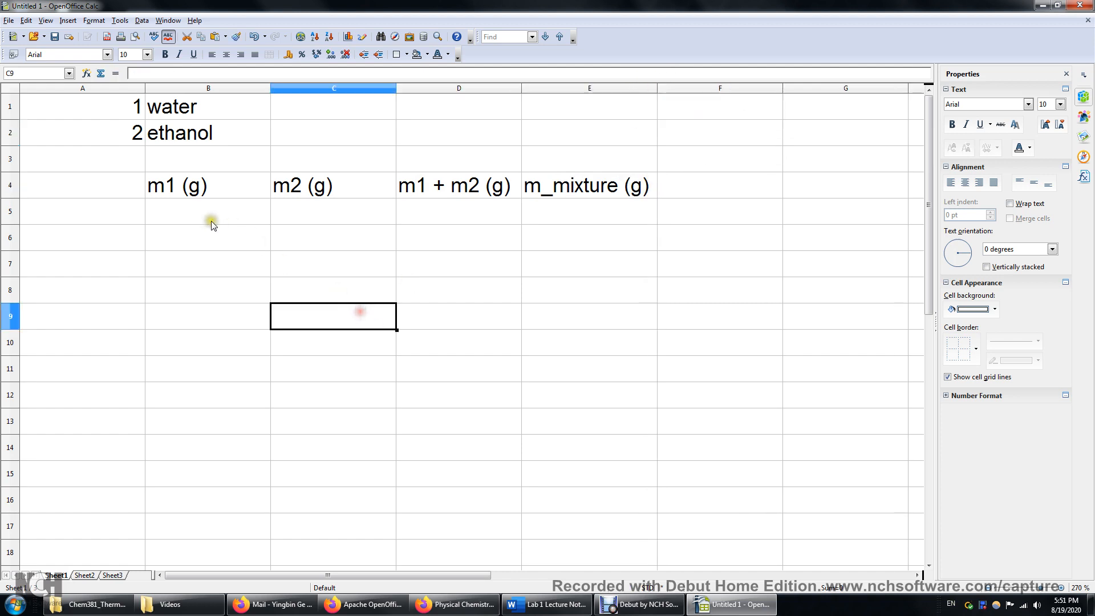
Step: Enter the first pair of masses, 1.000 in B5 and 0.793 in C5
left_click(207, 221)
type("1.000")
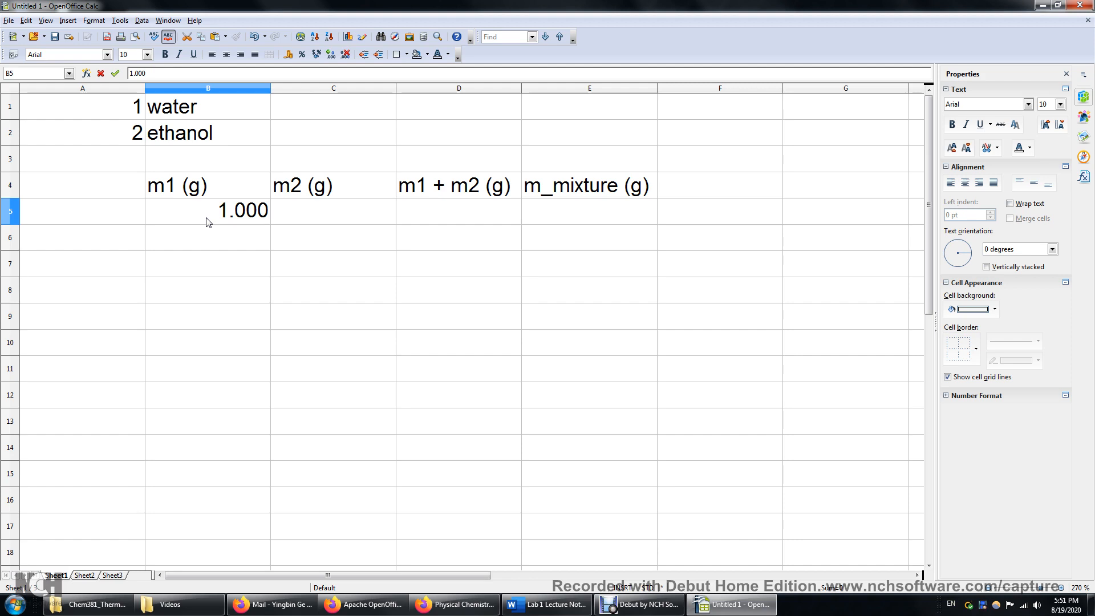
key("Return")
left_click(345, 214)
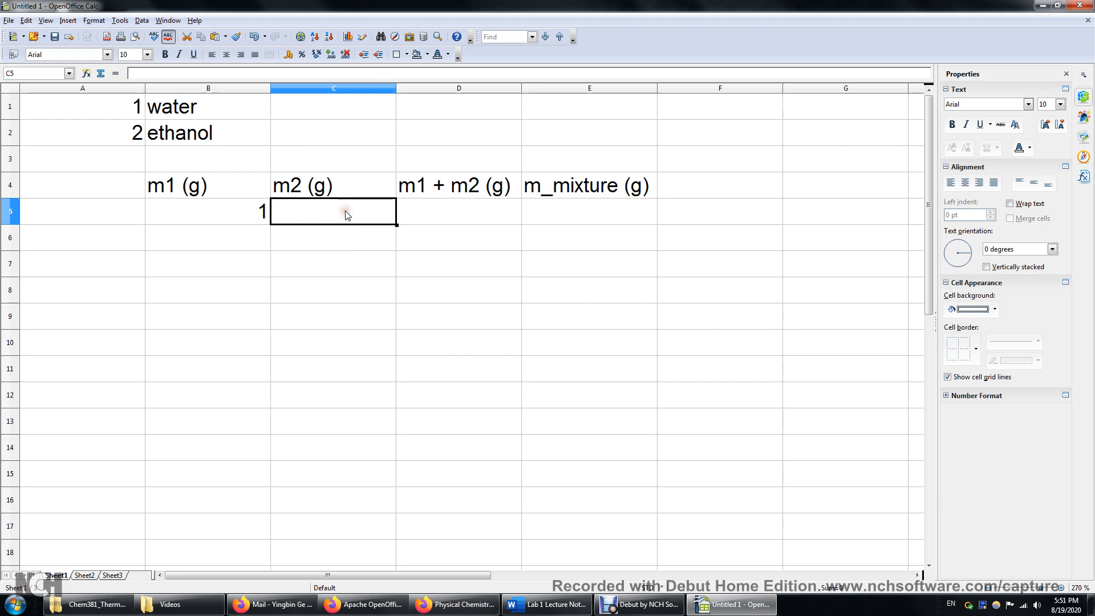
type("0.79")
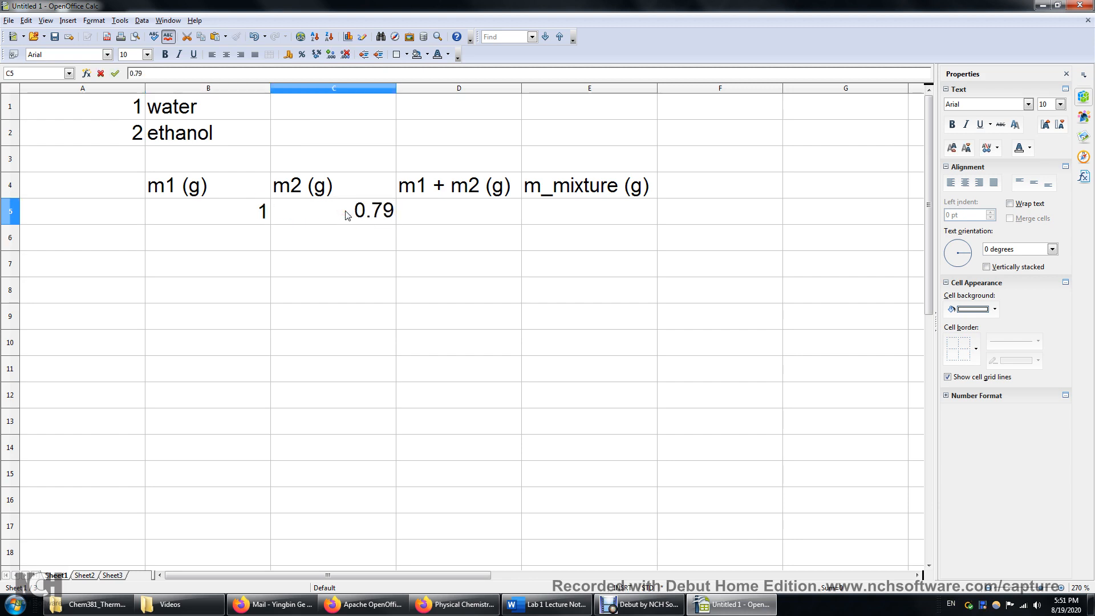
type("3")
key("Return")
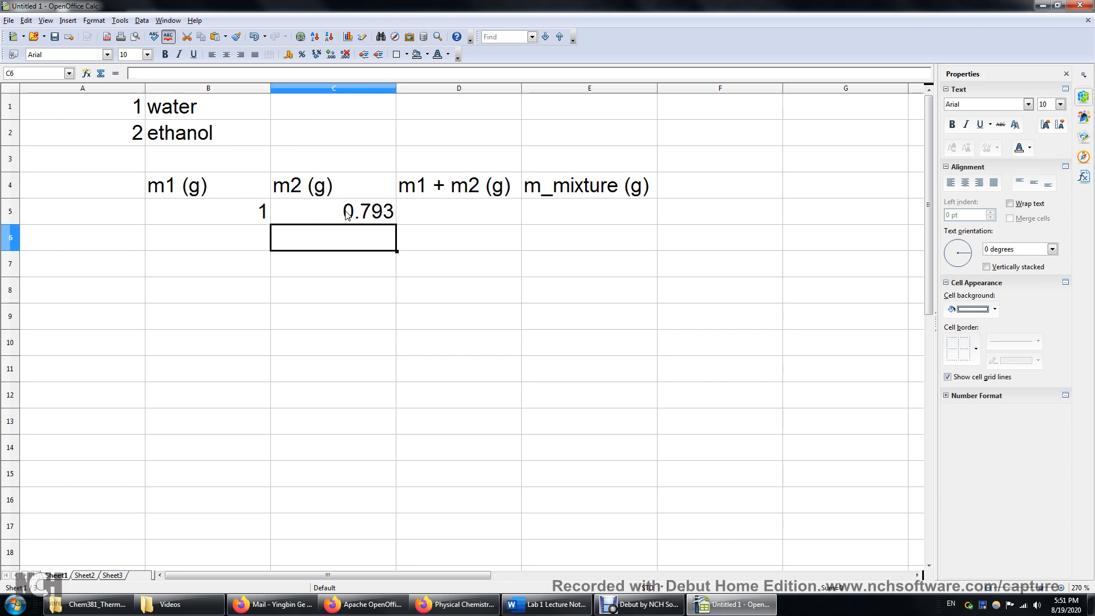
Step: Format the cells B5:E9 as numbers with four decimal places
left_click(235, 208)
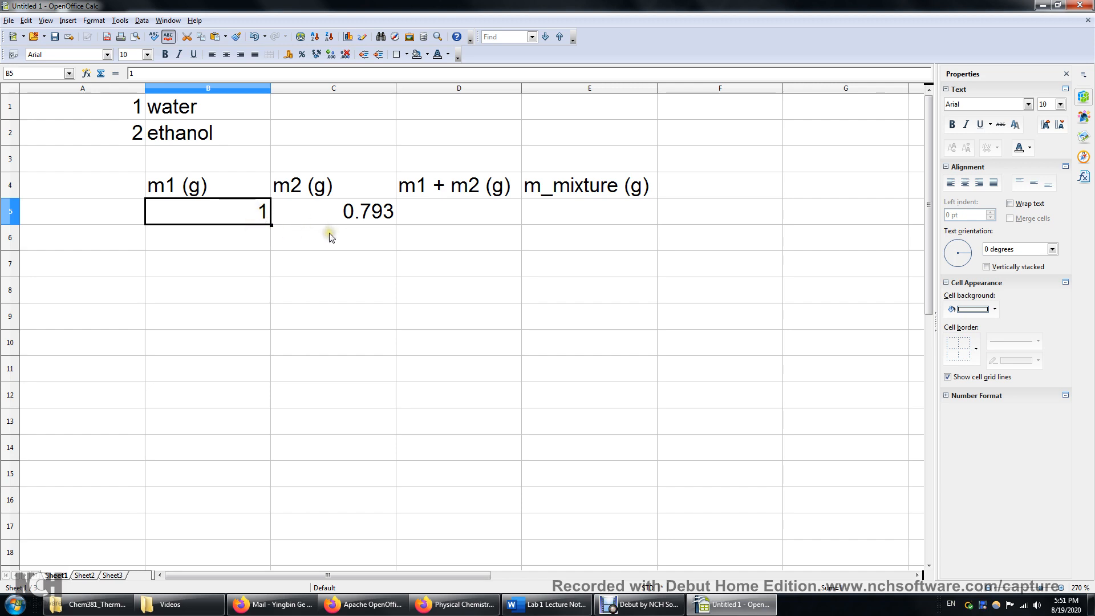
left_click(281, 228)
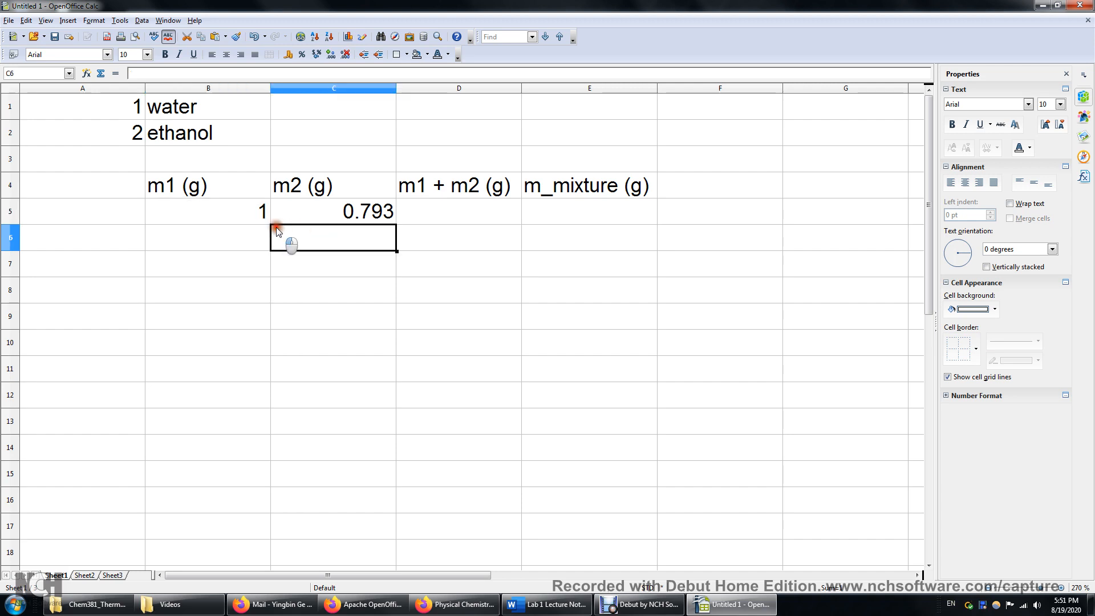
left_click(258, 216)
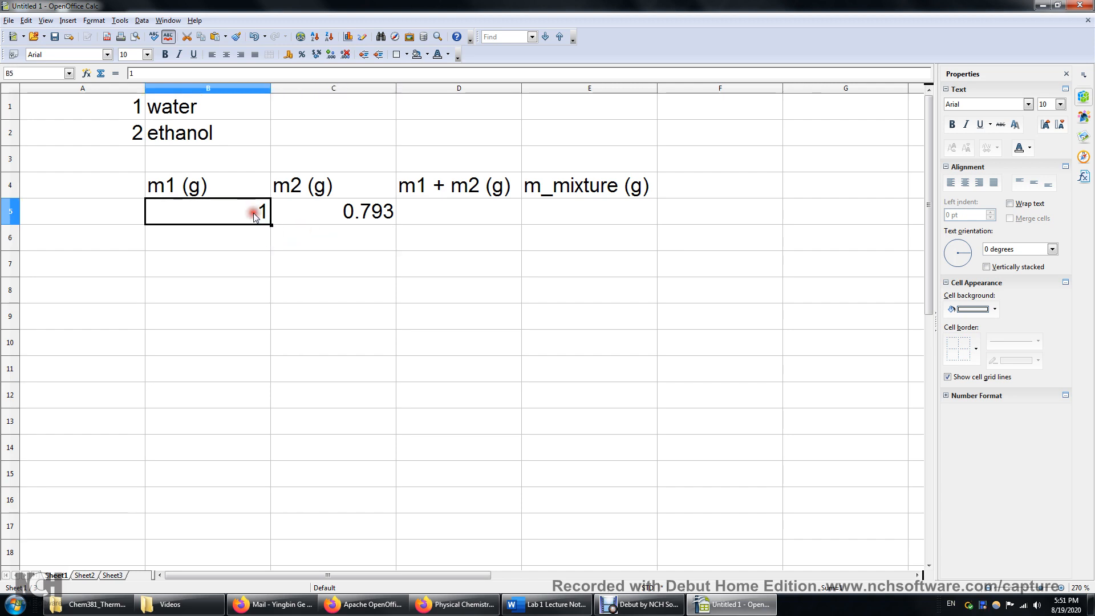
left_click_drag(254, 216, 576, 306)
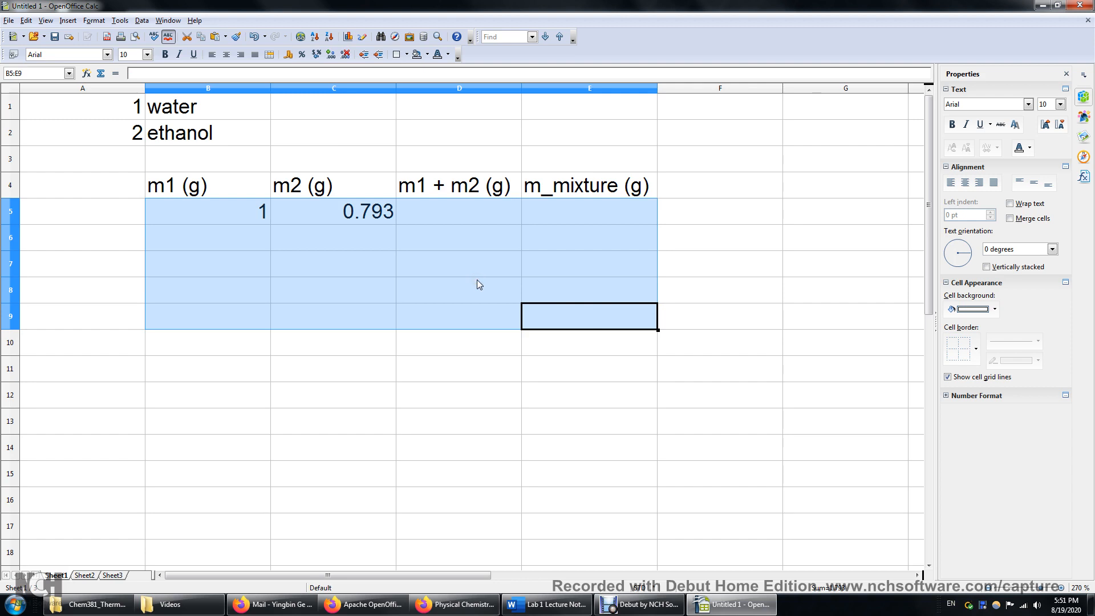
right_click(427, 267)
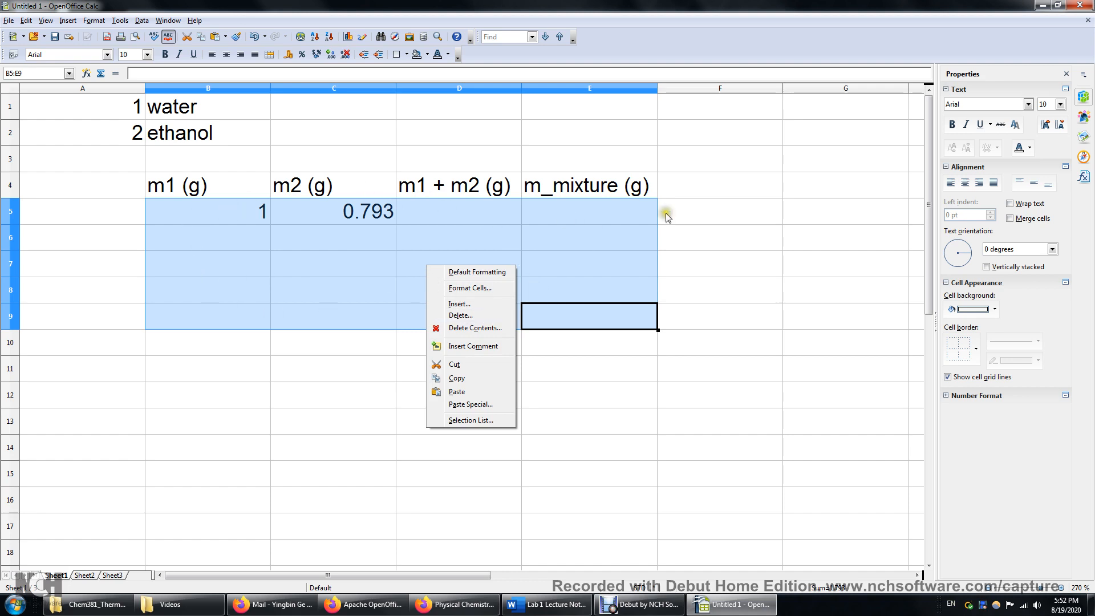
left_click(459, 290)
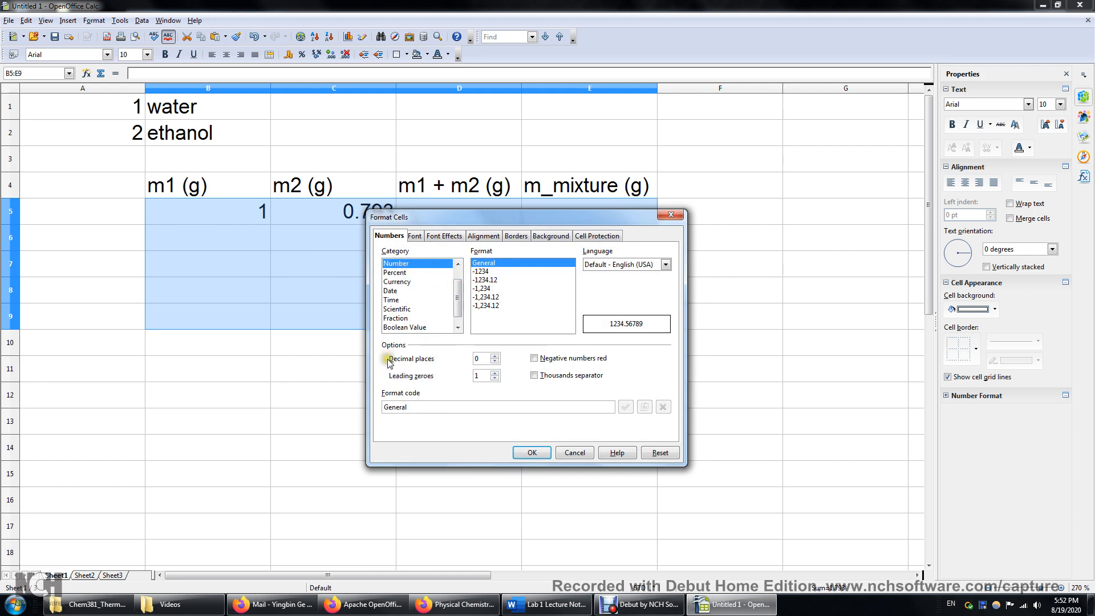
left_click(495, 356)
left_click(495, 355)
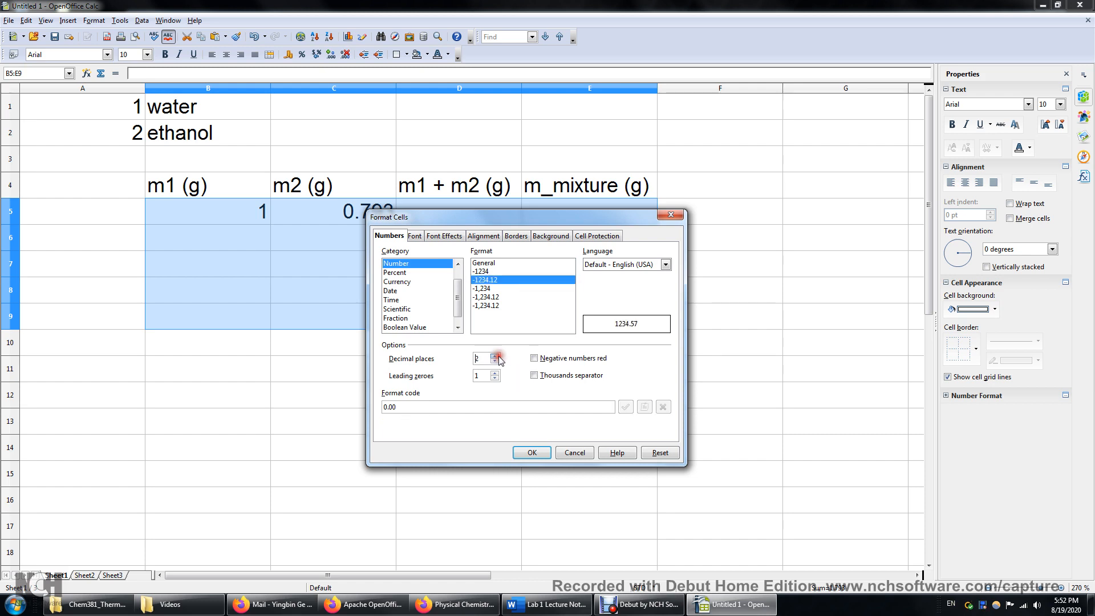
left_click(495, 355)
left_click(495, 355)
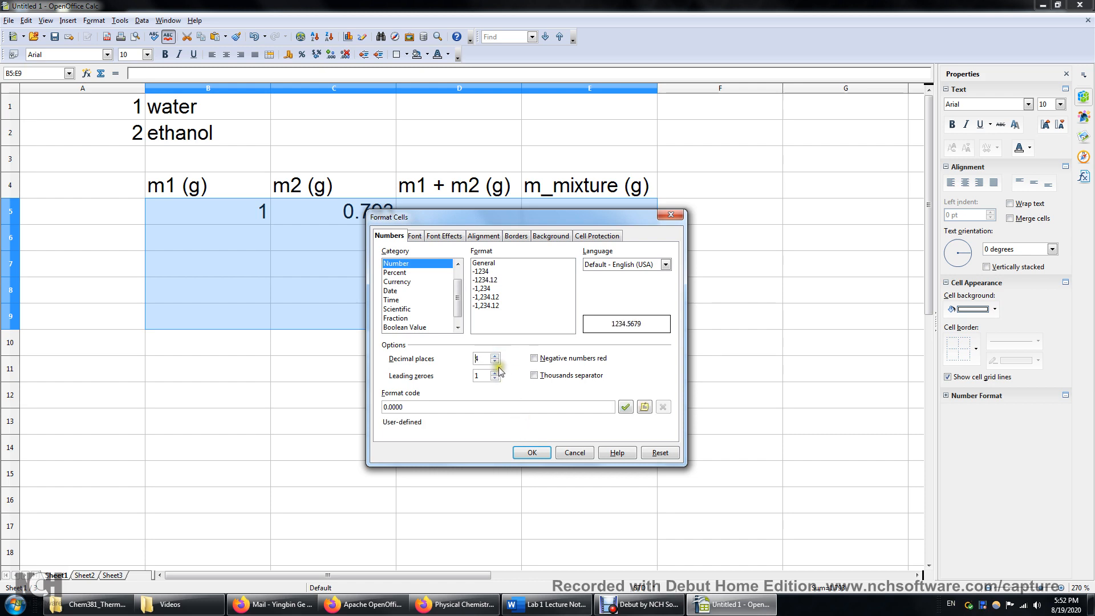
left_click(495, 361)
left_click(495, 356)
left_click(533, 453)
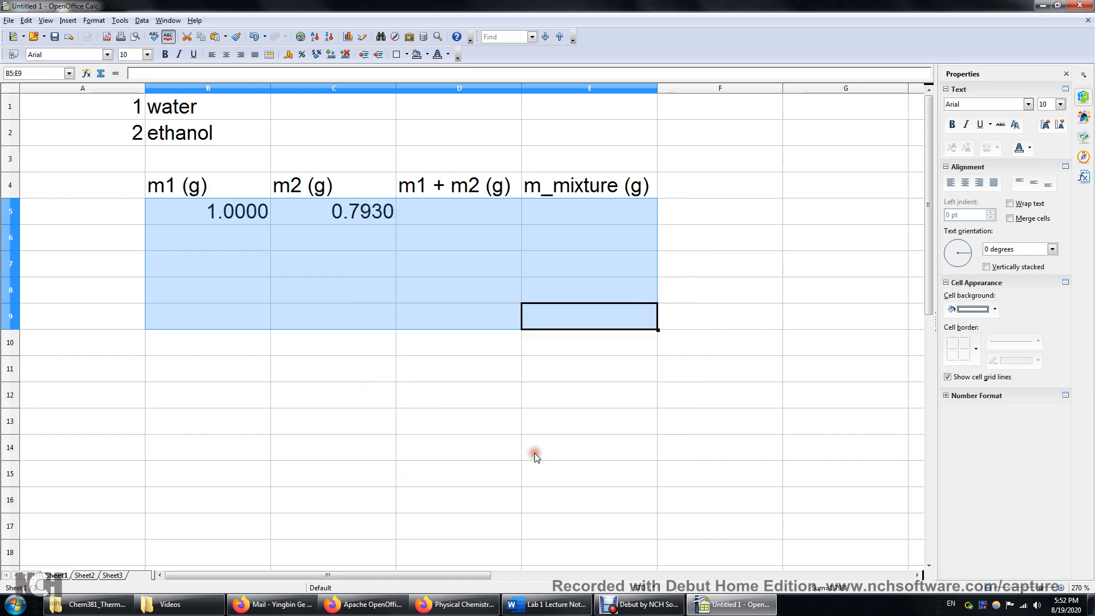
Step: Enter the formula =b5+c5 in D5 to add the two masses in the first data row
left_click(251, 214)
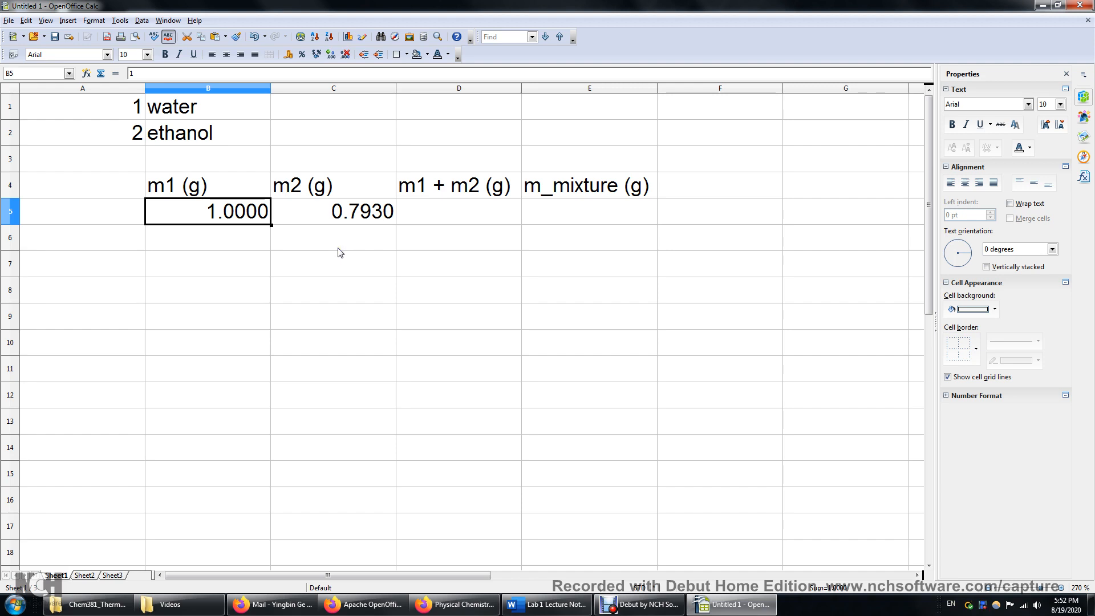
left_click(480, 213)
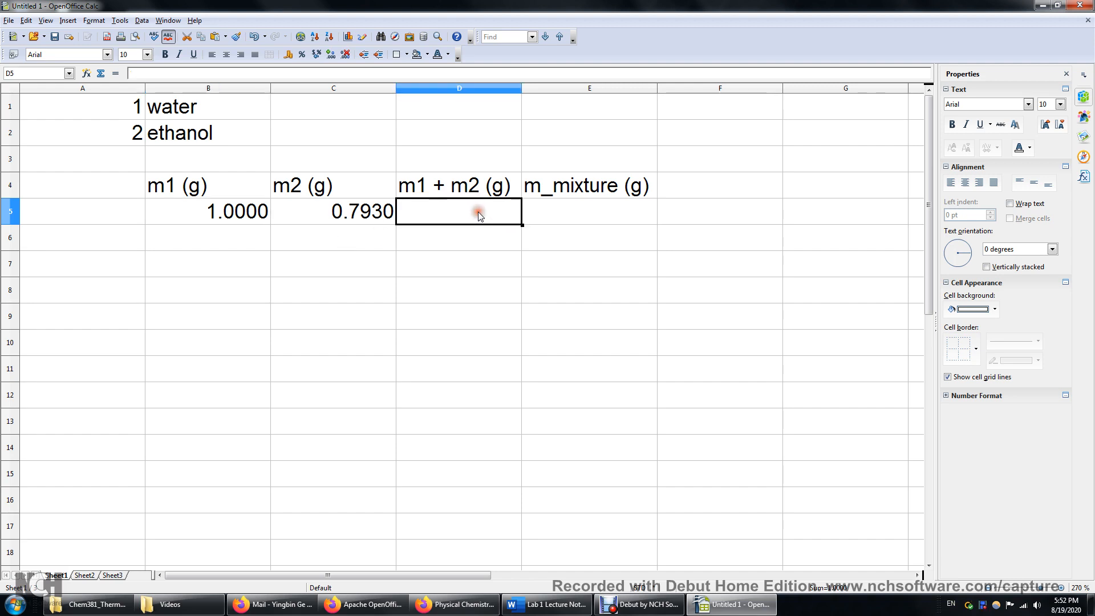
type("=")
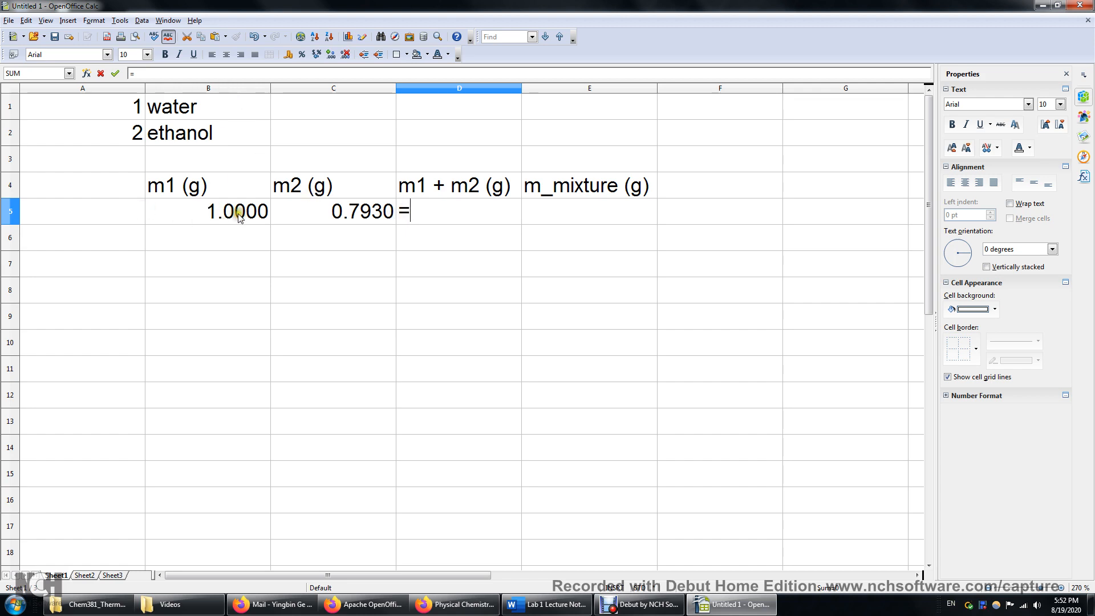
type("b5+")
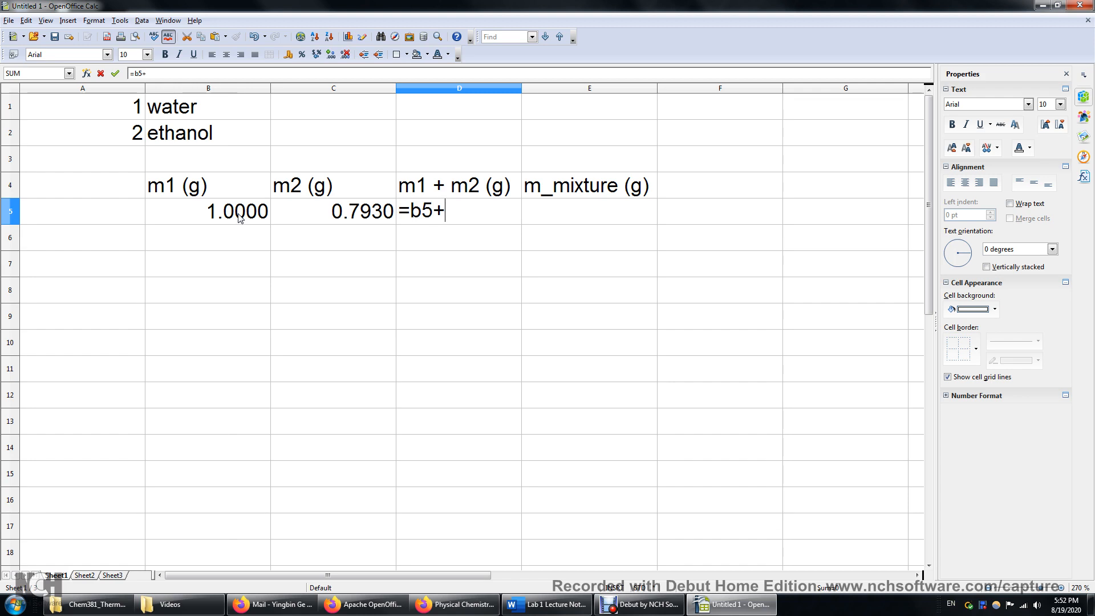
type("c5")
key("Return")
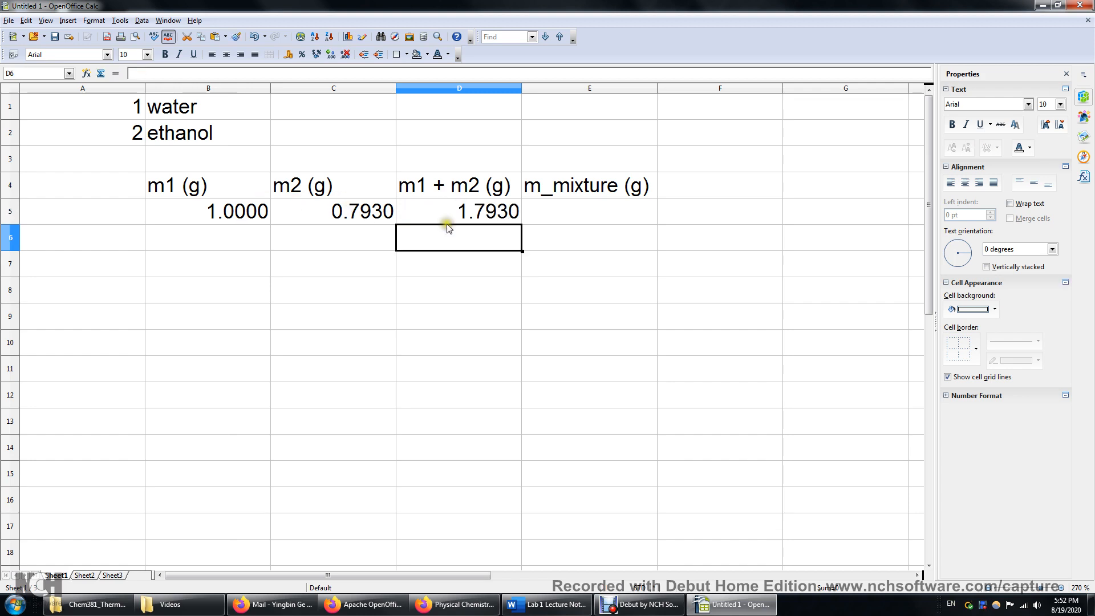
Step: Enter the second pair of masses, 1.998 in B6 and 1.4567 in C6
left_click(236, 235)
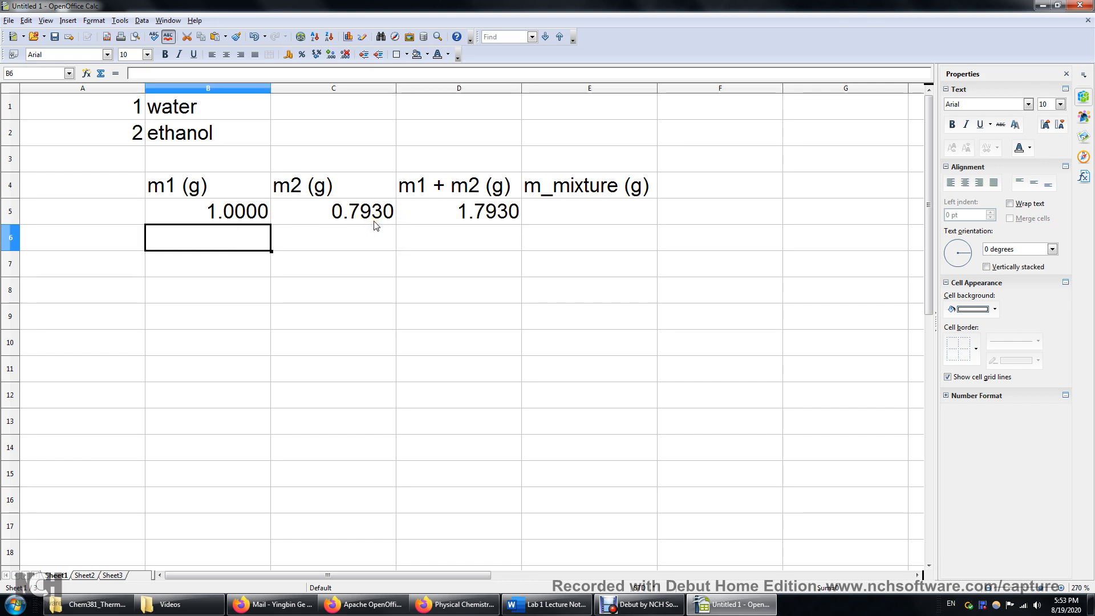
type("1.998")
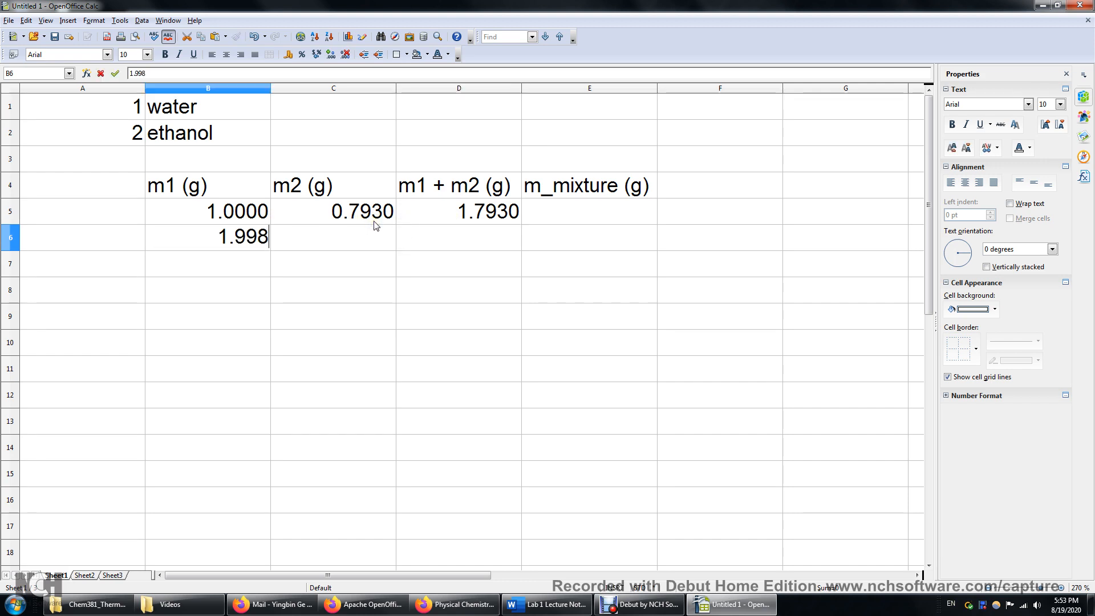
left_click(373, 231)
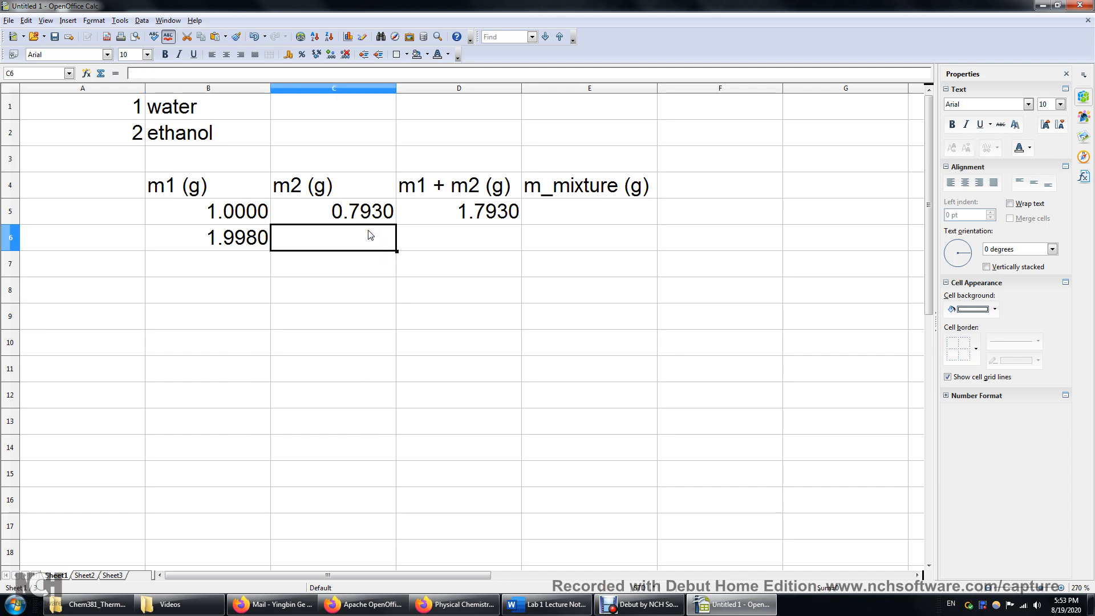
type("1.4567")
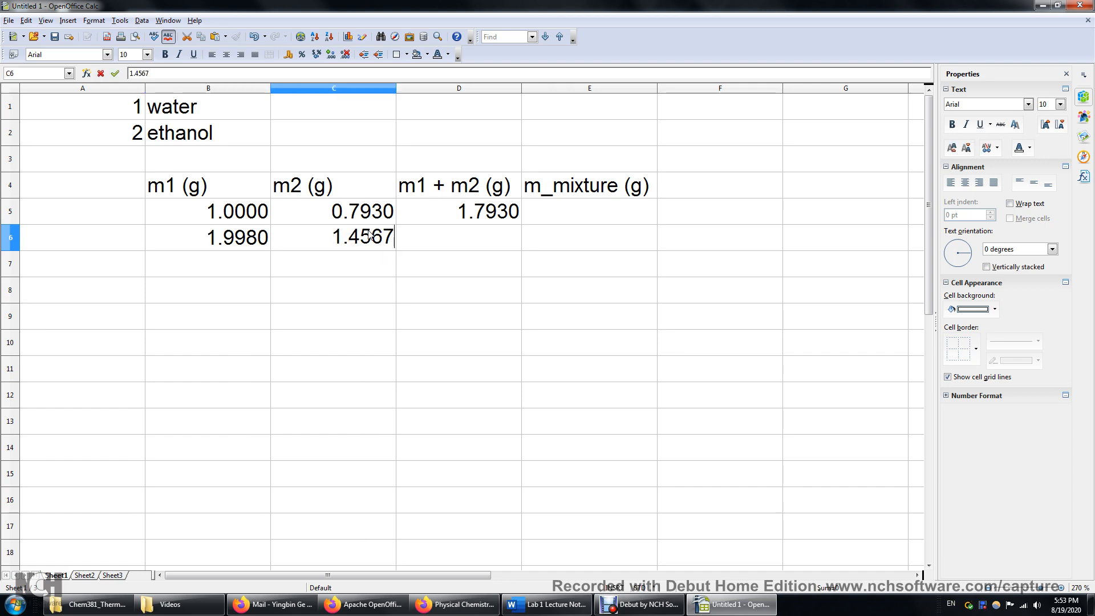
Step: Enter the third pair of masses, 2.9999 in B7 and 2.2994 in C7
left_click(243, 258)
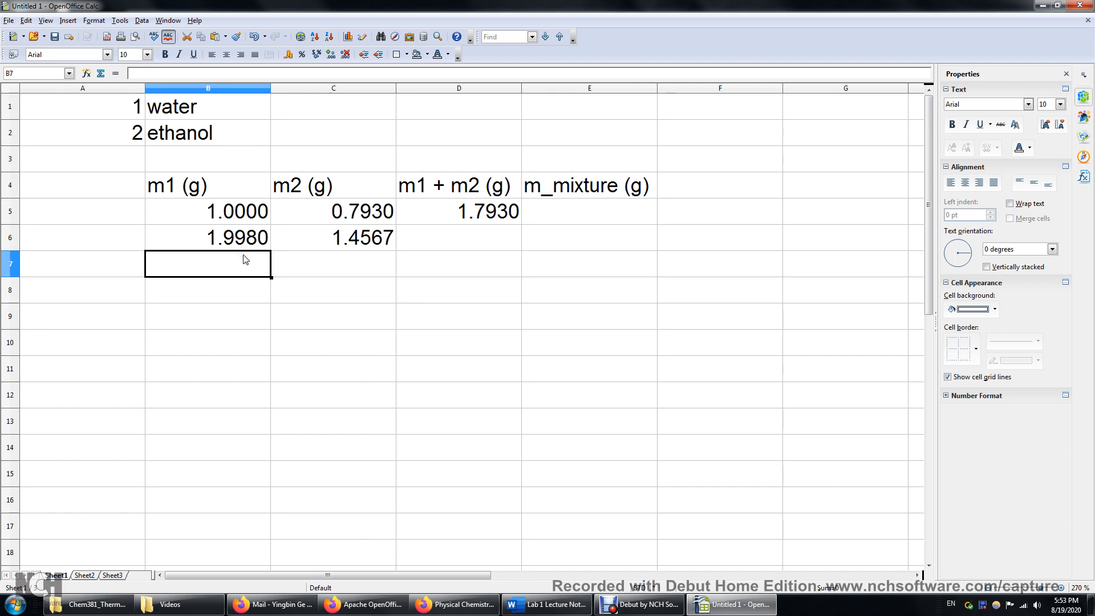
type("2.999")
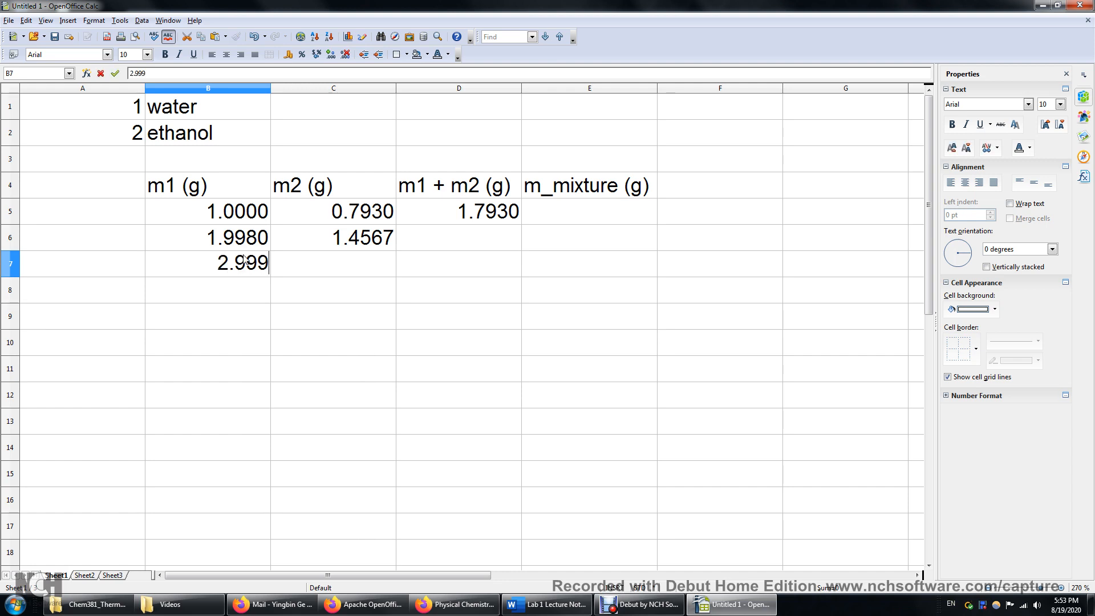
type("9")
left_click(324, 267)
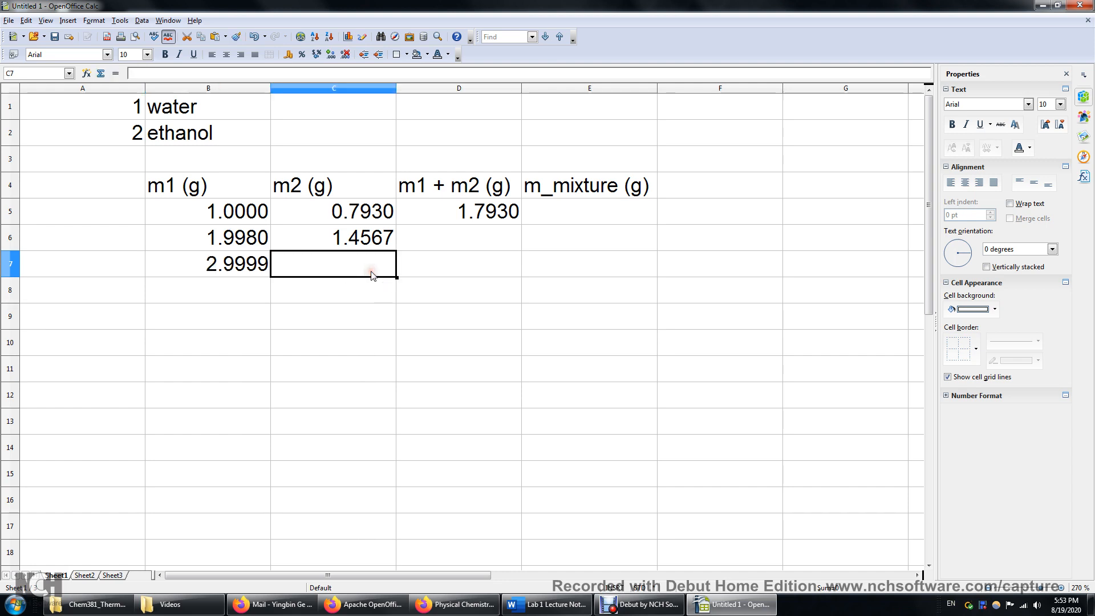
type("2.")
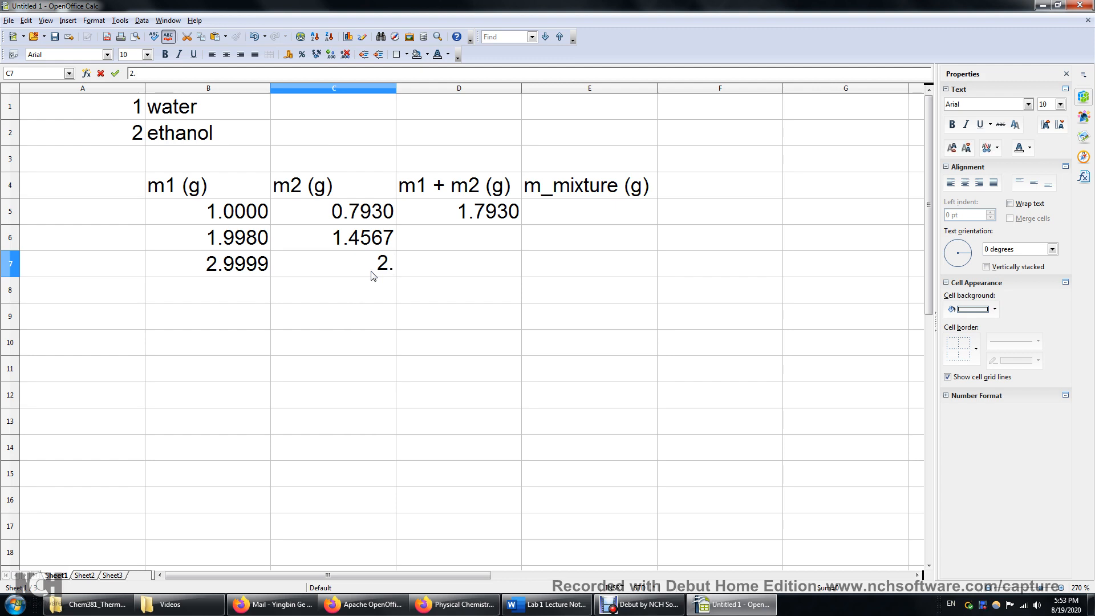
type("2994")
key("Return")
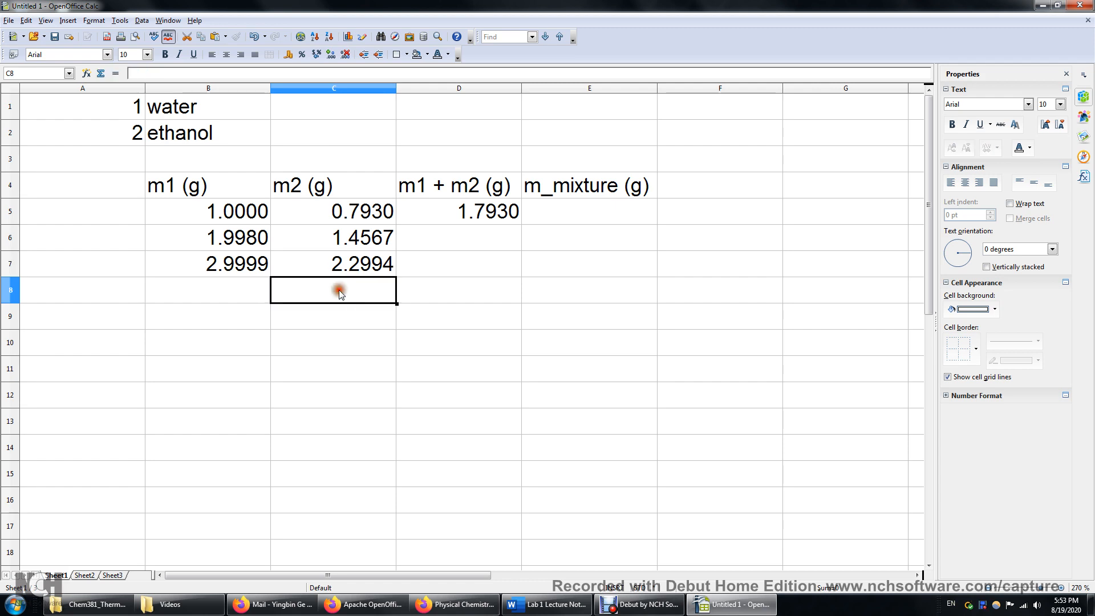
Step: Enter the fourth pair of masses, 3.0001 in B8 and 2.3567 in C8
left_click(233, 290)
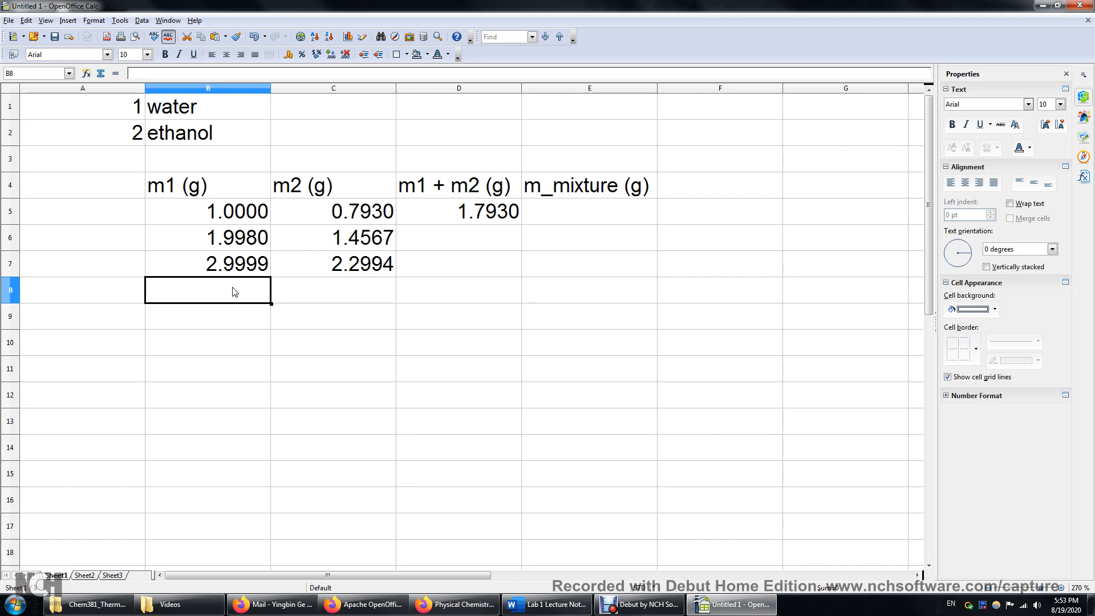
type("3.0001")
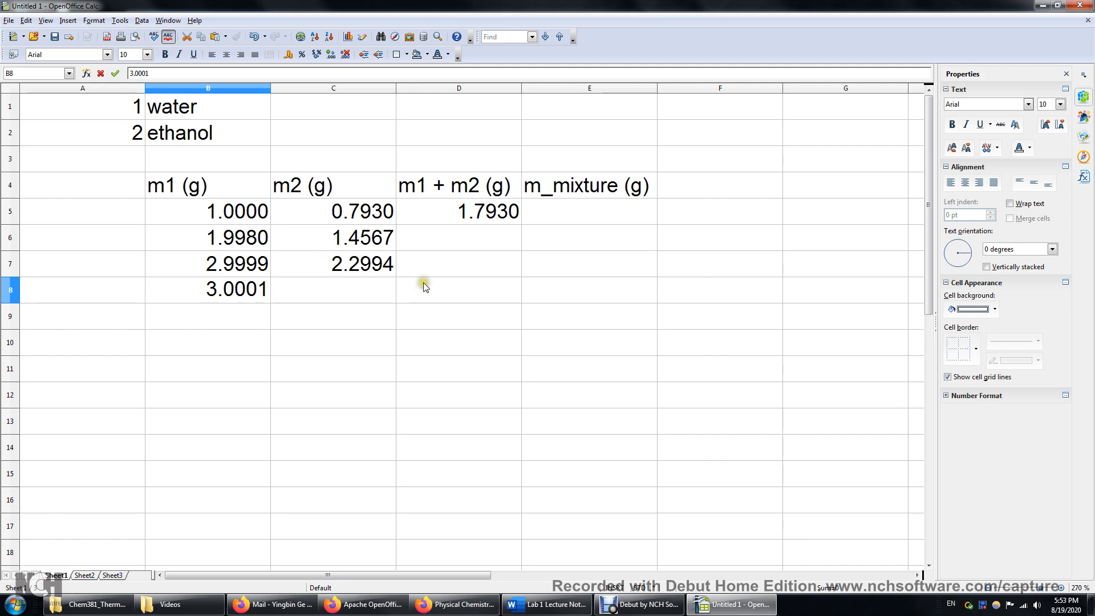
left_click(355, 287)
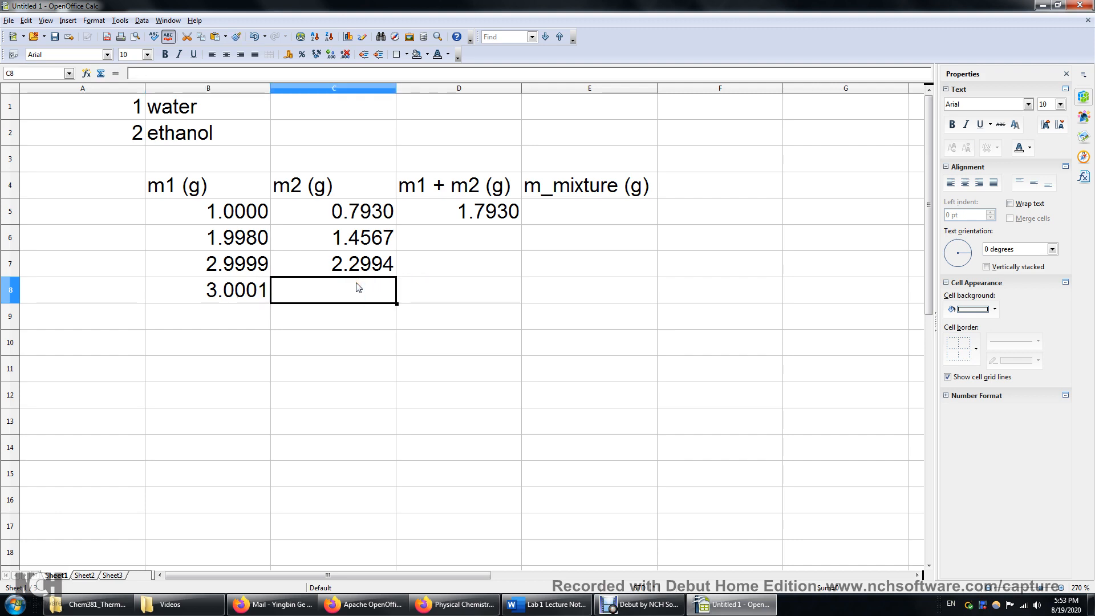
type("2.")
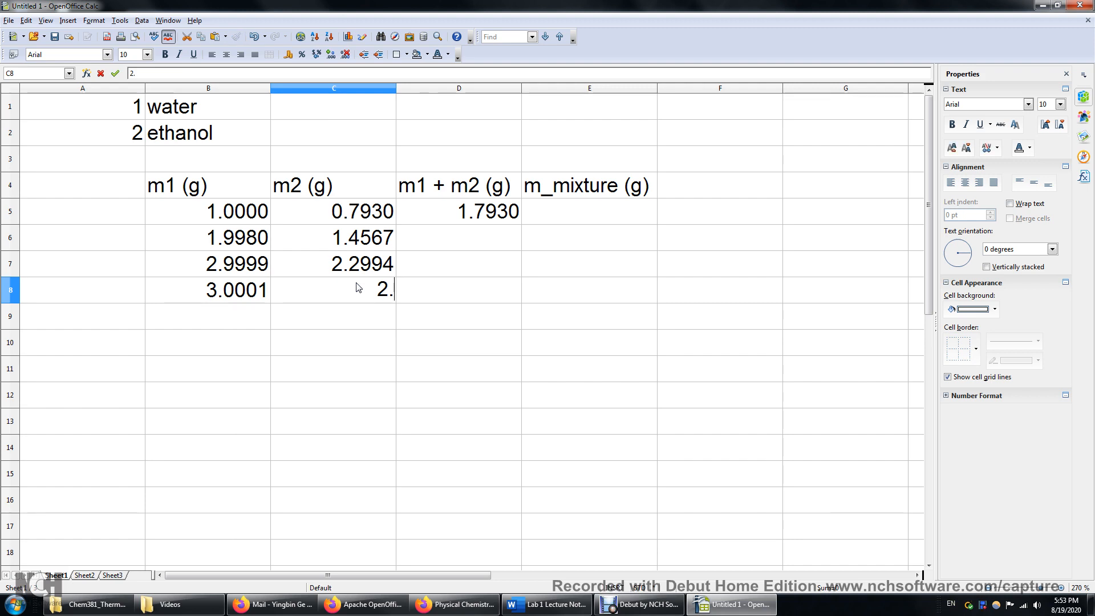
type("3567")
key("Return")
Step: Enter the fifth pair of masses, 4.9998 in B9 and 3.8123 in C9
left_click(266, 310)
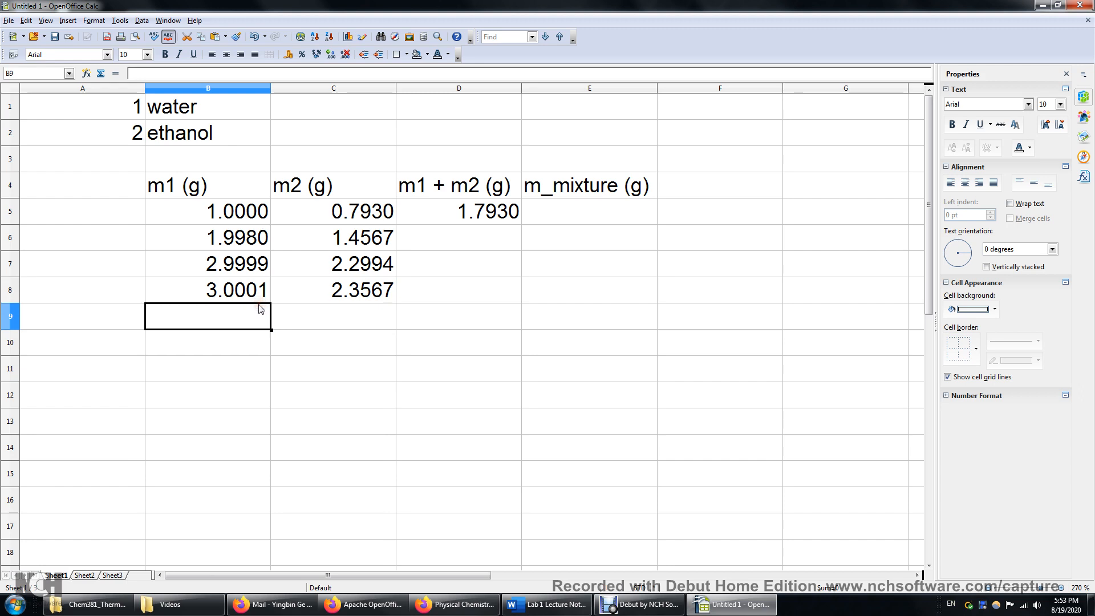
type("4.9998")
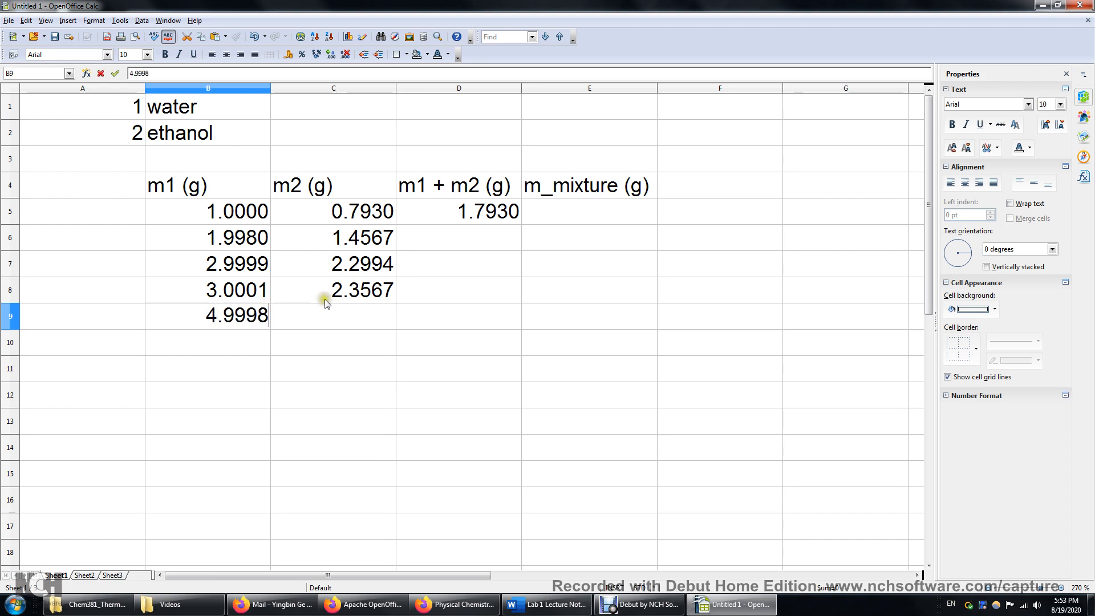
left_click(337, 307)
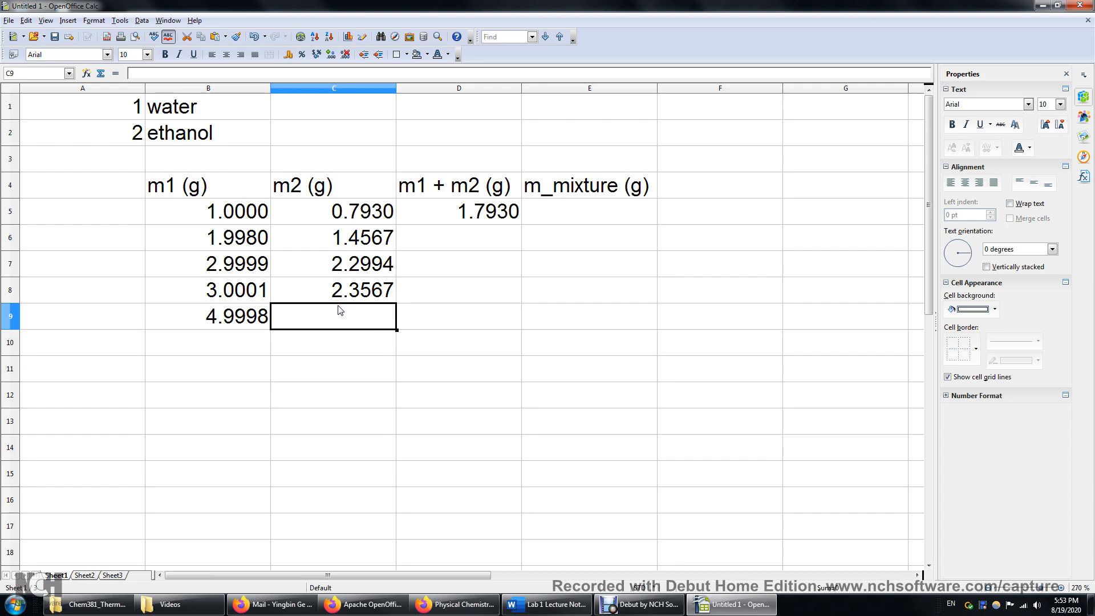
type("3.4")
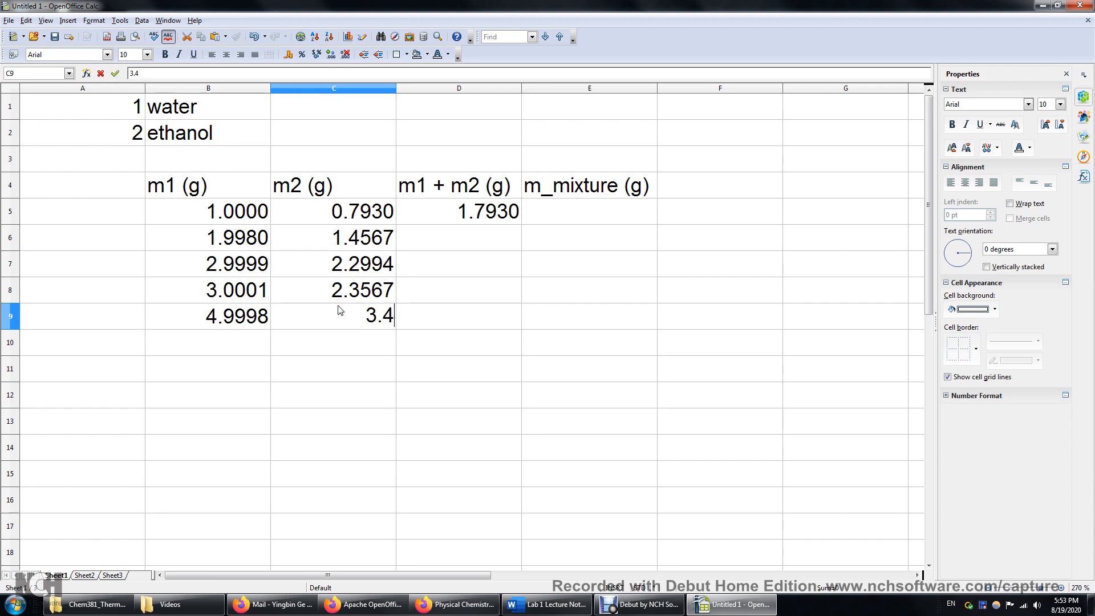
type("567")
key("BackSpace")
key("BackSpace")
key("BackSpace")
key("BackSpace")
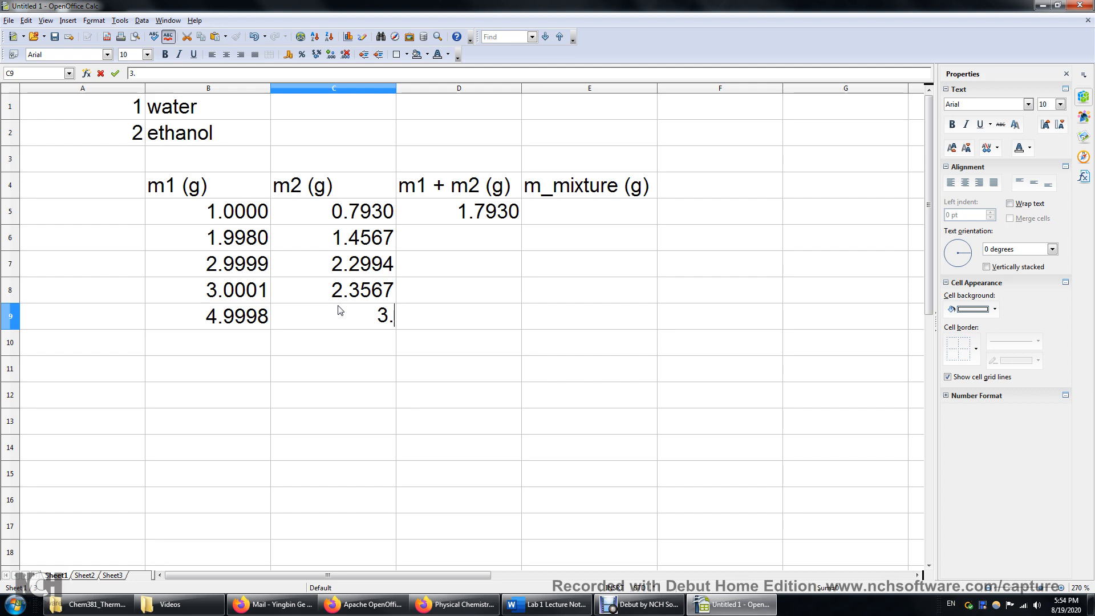
type("8123")
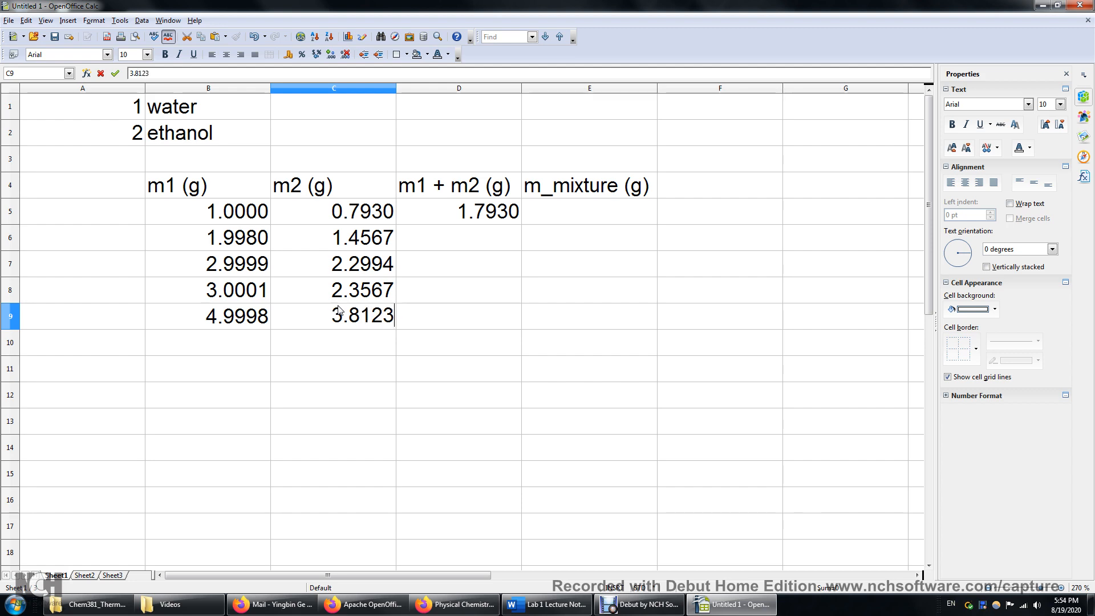
key("Return")
left_click(607, 320)
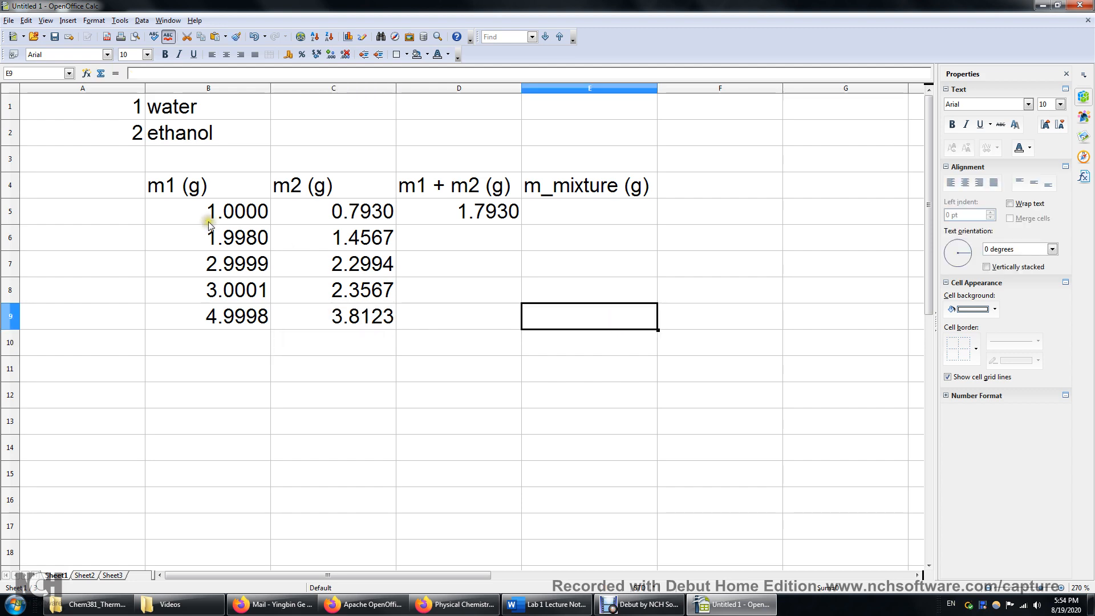
Step: Fill the sum formula from D5 down through D9 to cover the remaining data rows
left_click_drag(213, 219, 320, 314)
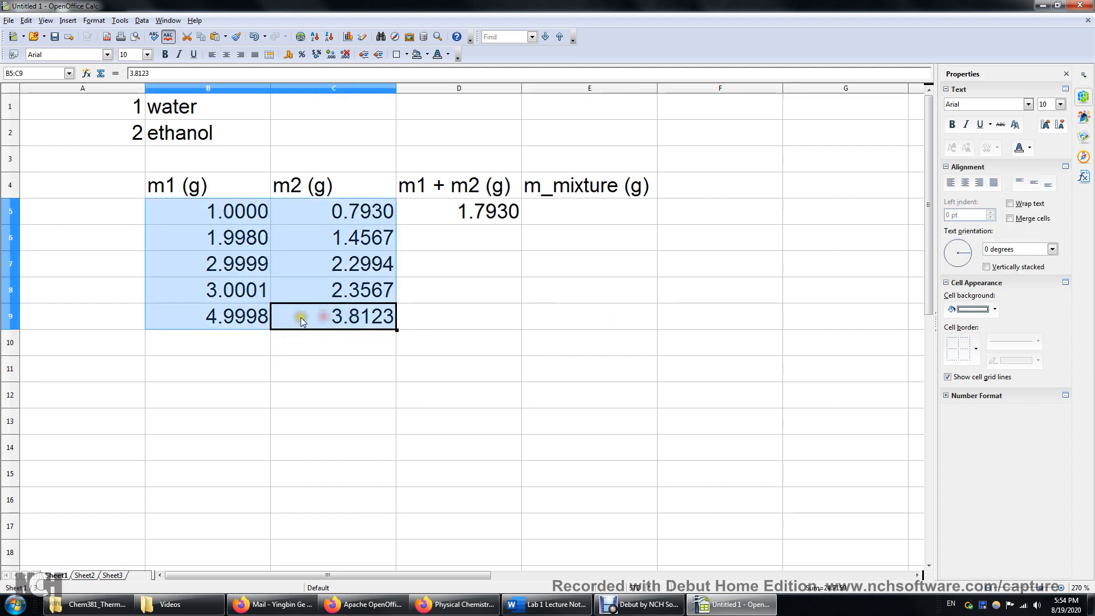
left_click(510, 310)
left_click(494, 208)
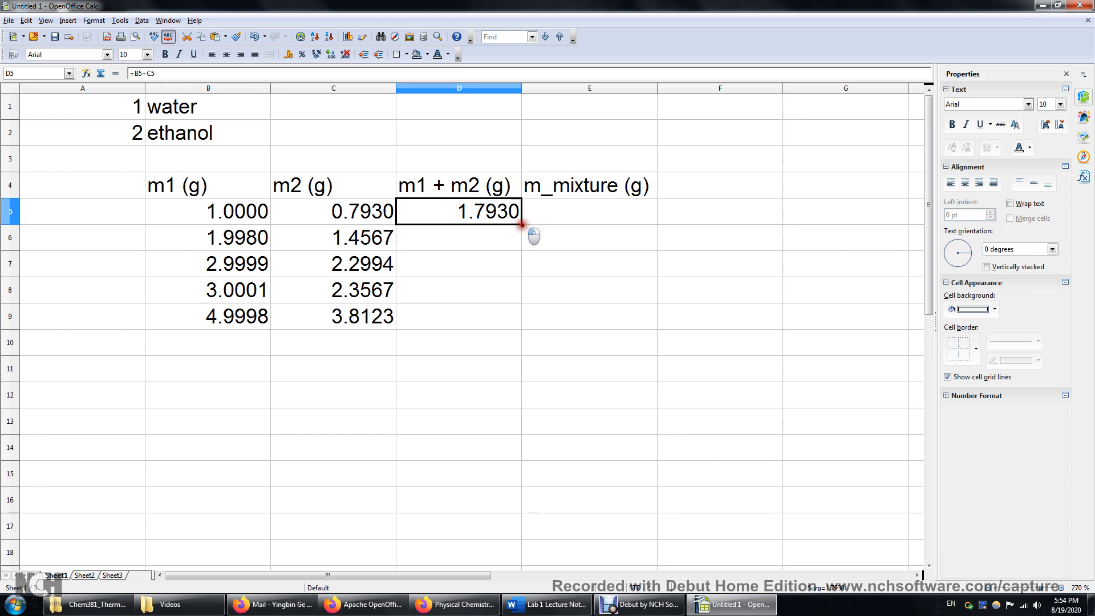
left_click_drag(522, 223, 516, 324)
left_click(517, 366)
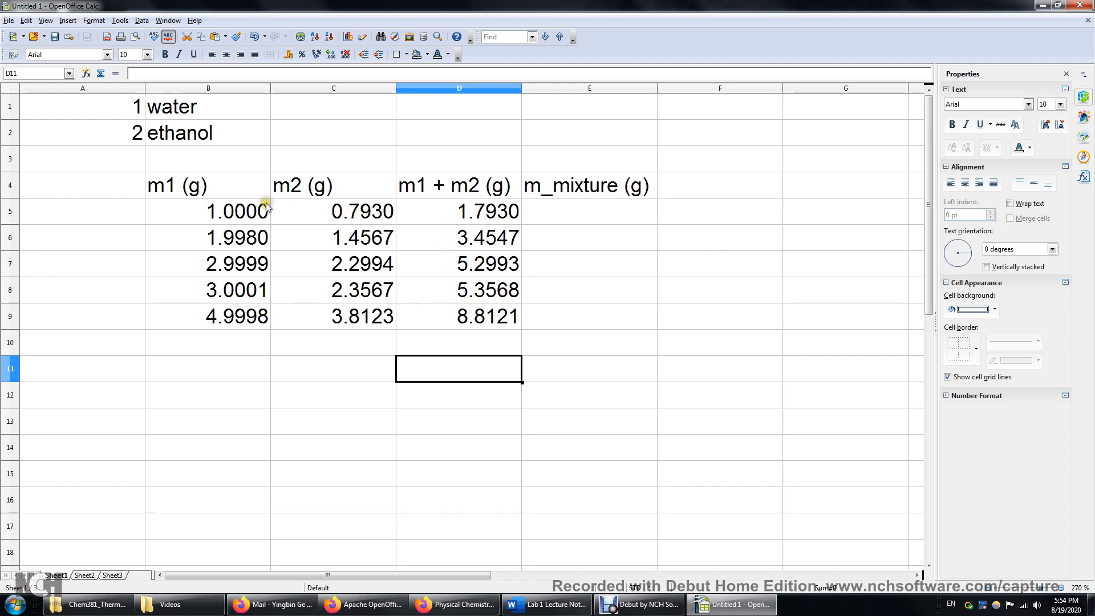
Step: Enter the first two measured mixture masses, 1.7900 in E5 and 3.4499 in E6
left_click(629, 294)
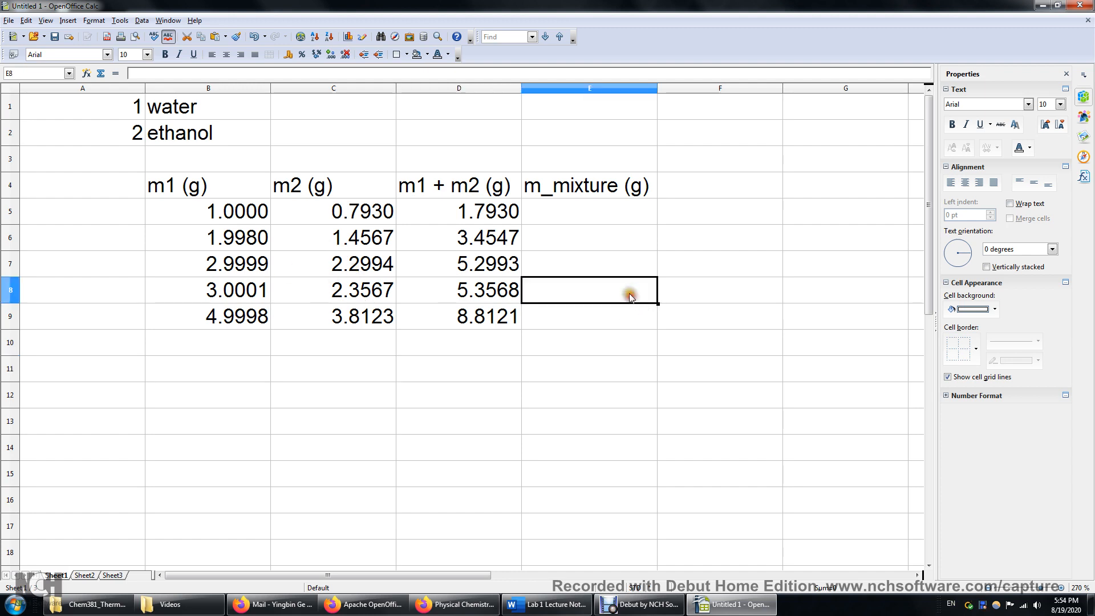
left_click(608, 214)
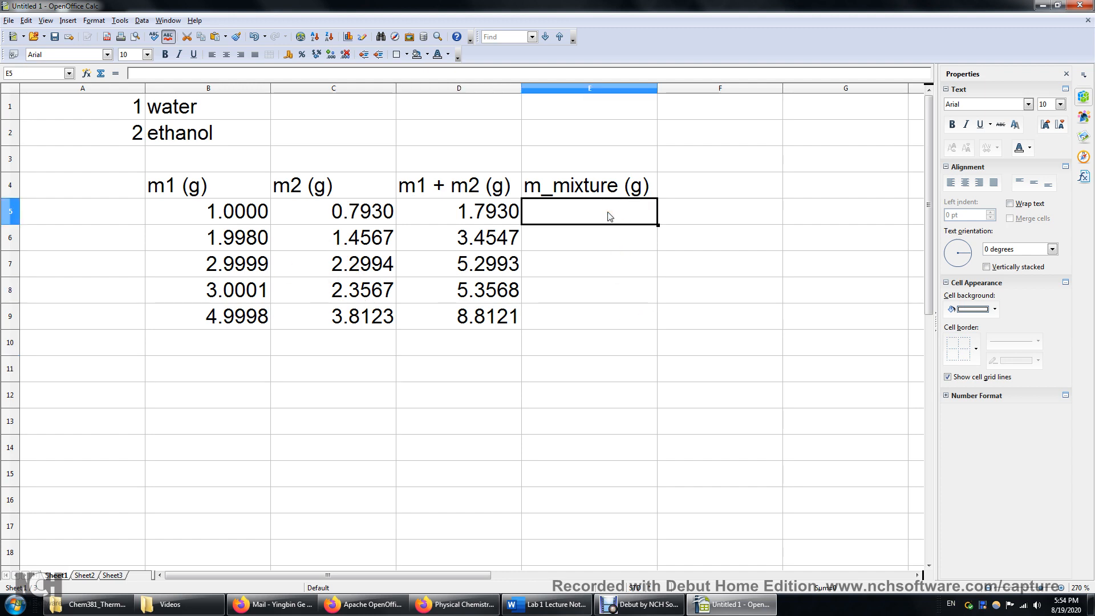
type("1")
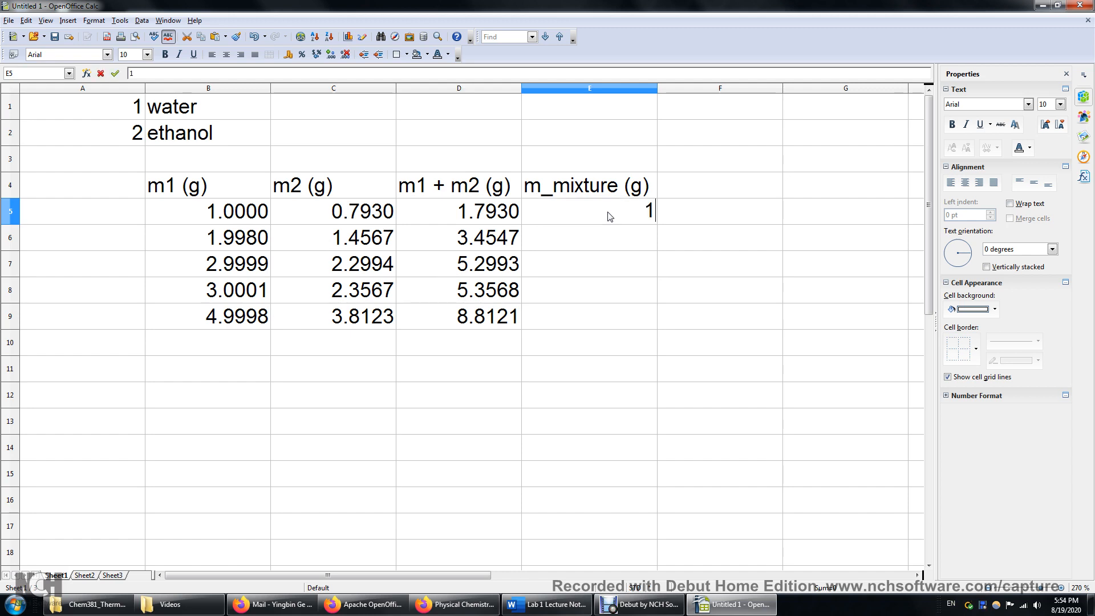
type(".7900")
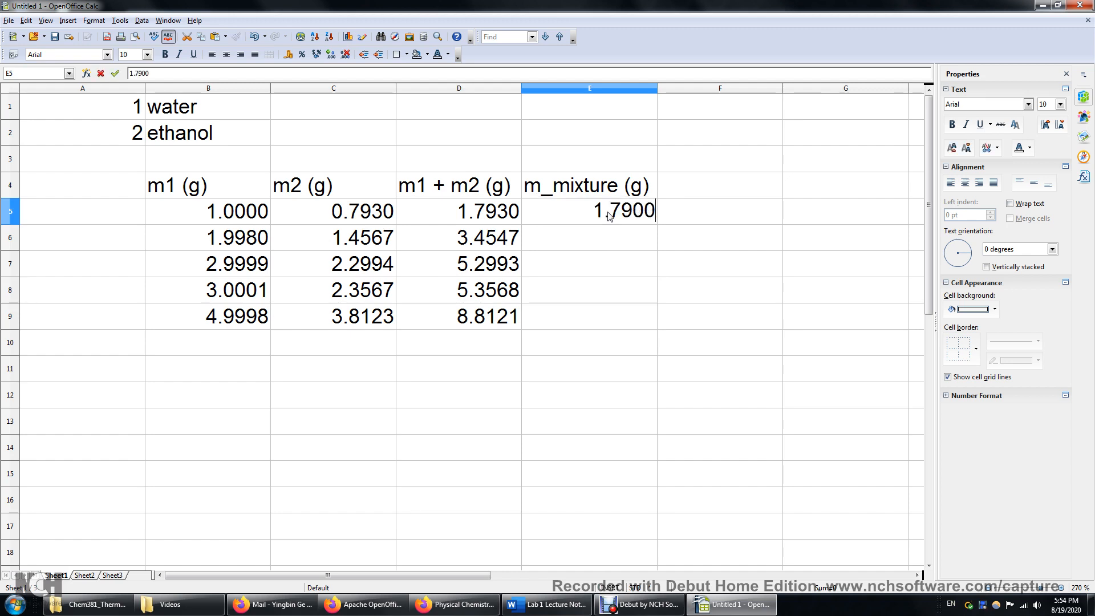
key("Return")
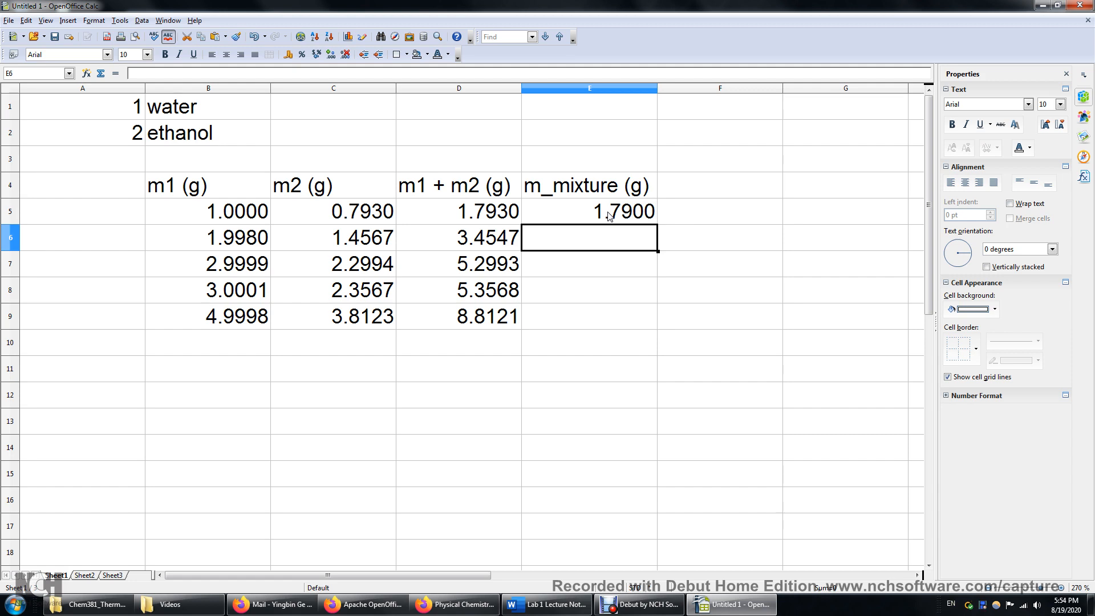
type("3.4499")
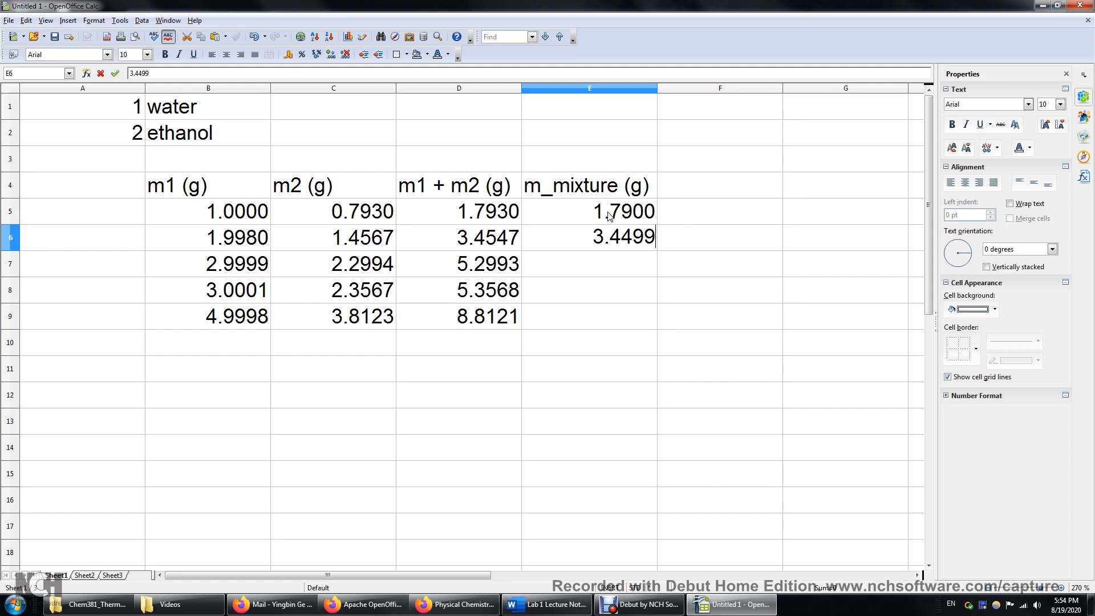
key("Return")
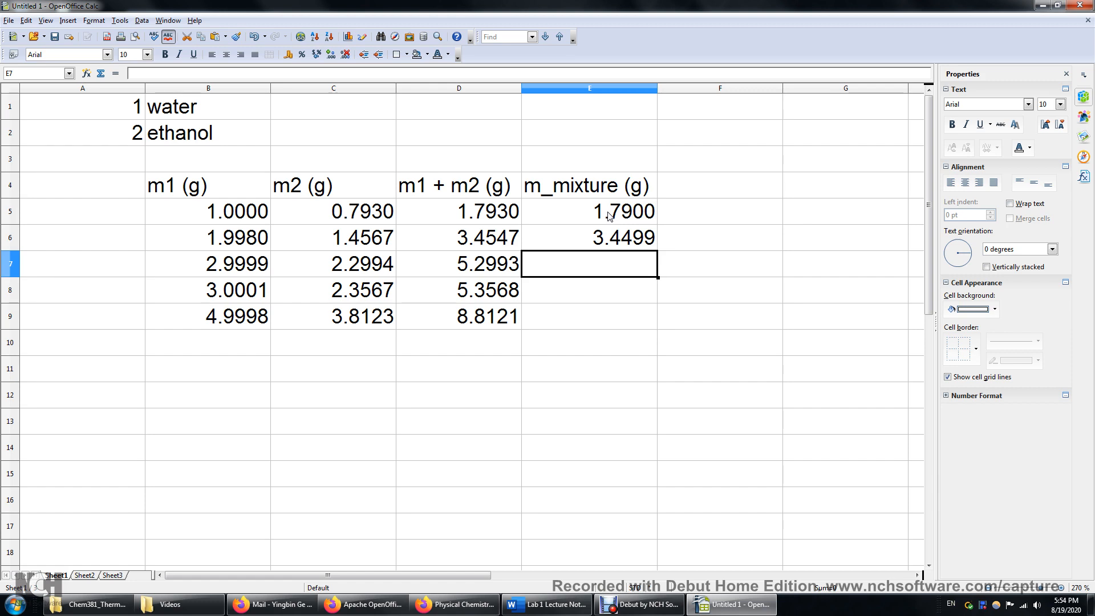
Step: Enter the third mixture mass, 5.2889, in E7
left_click(566, 368)
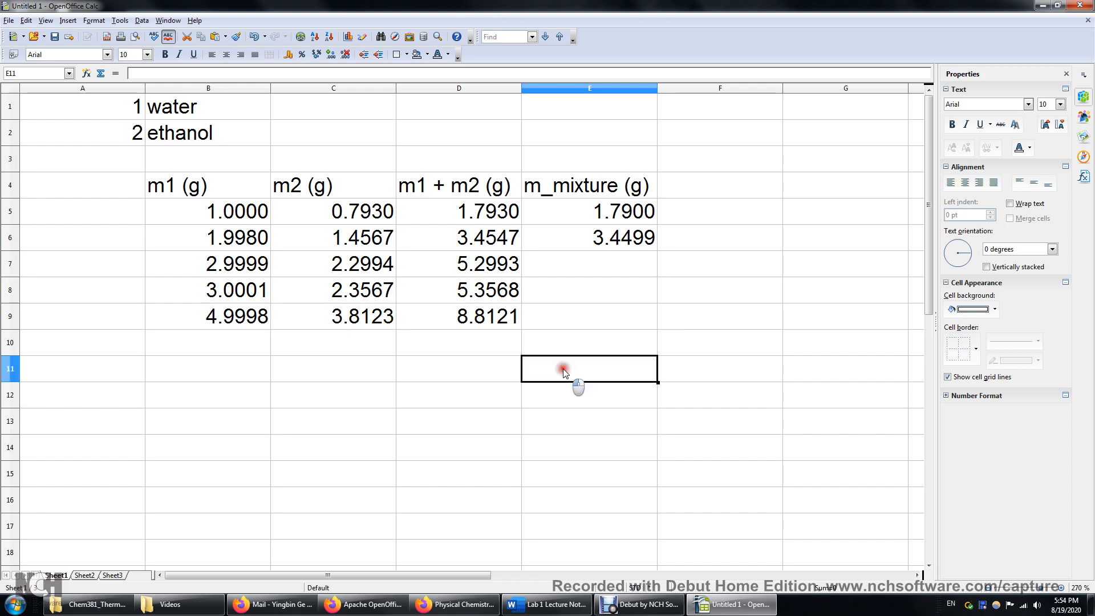
left_click(574, 263)
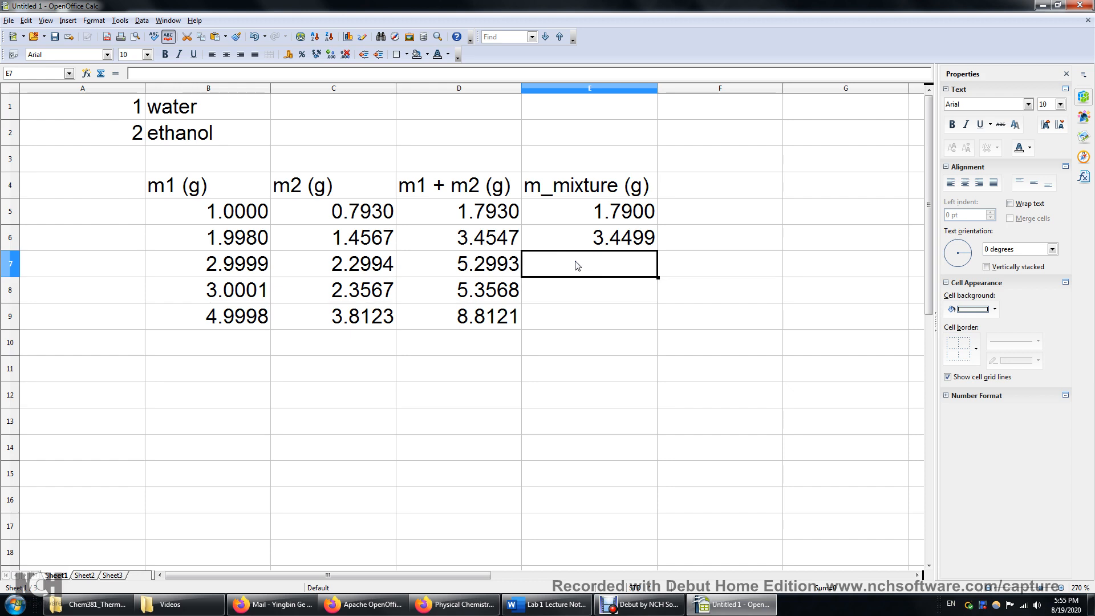
type("5.")
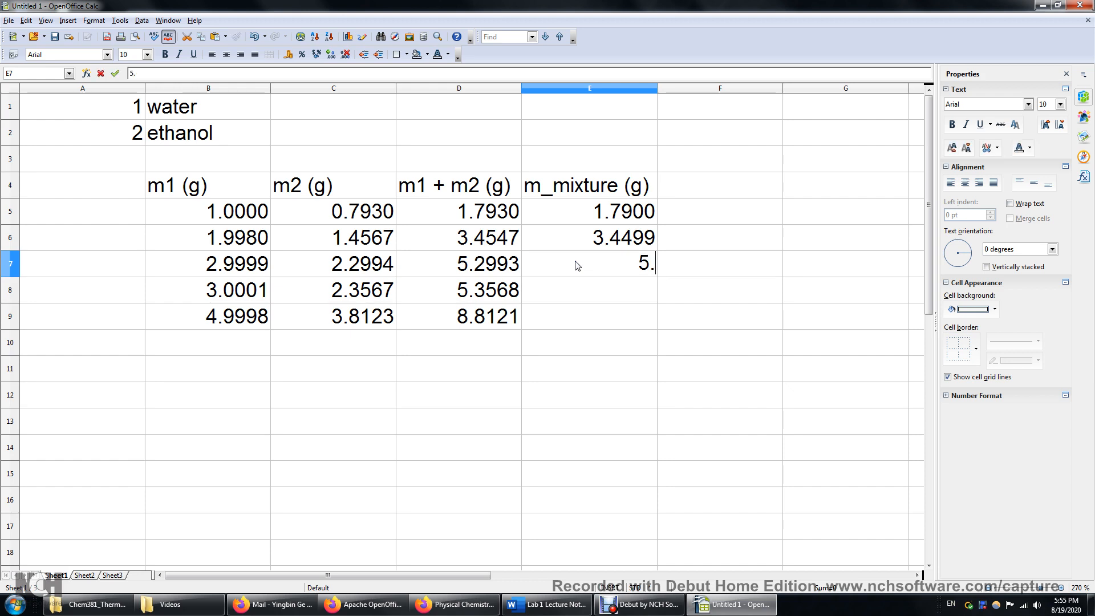
type("2889")
key("Return")
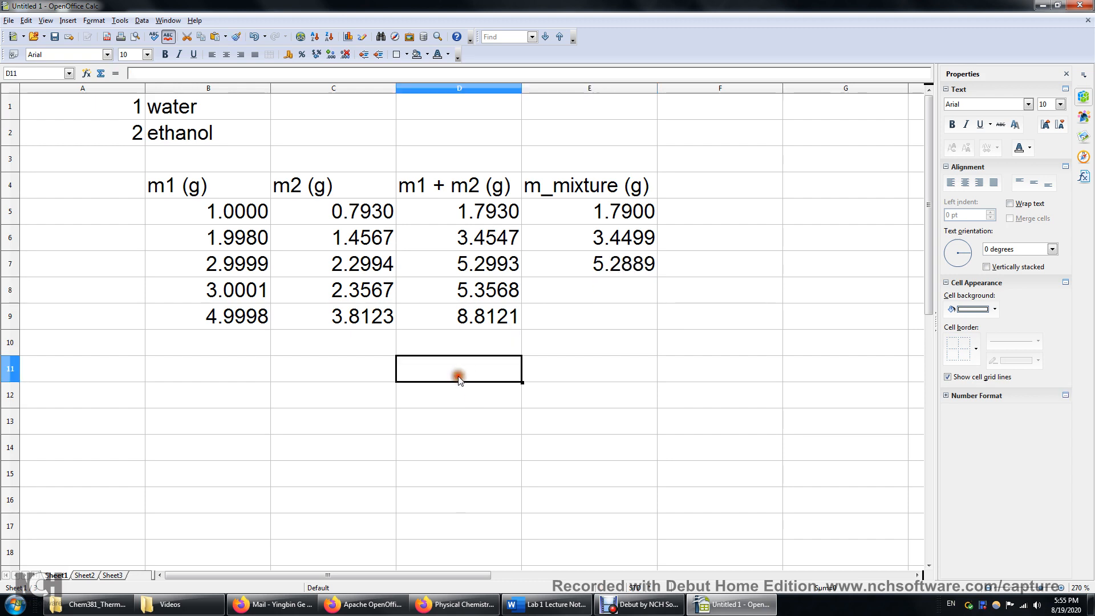
Step: Correct the fourth water mass in B8 to 4.0001
left_click(250, 292)
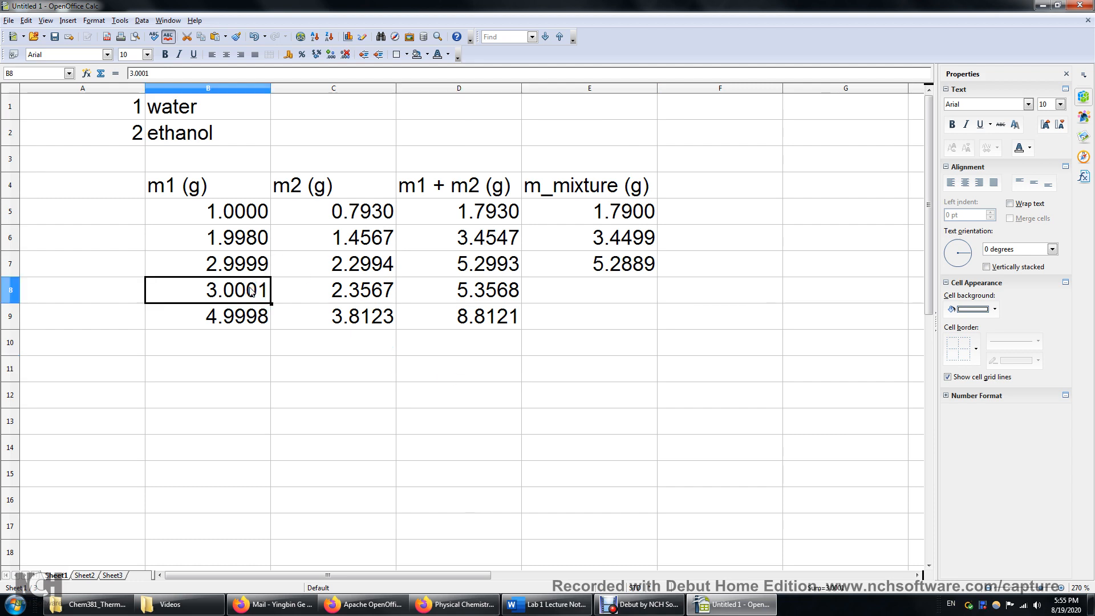
type("4.000")
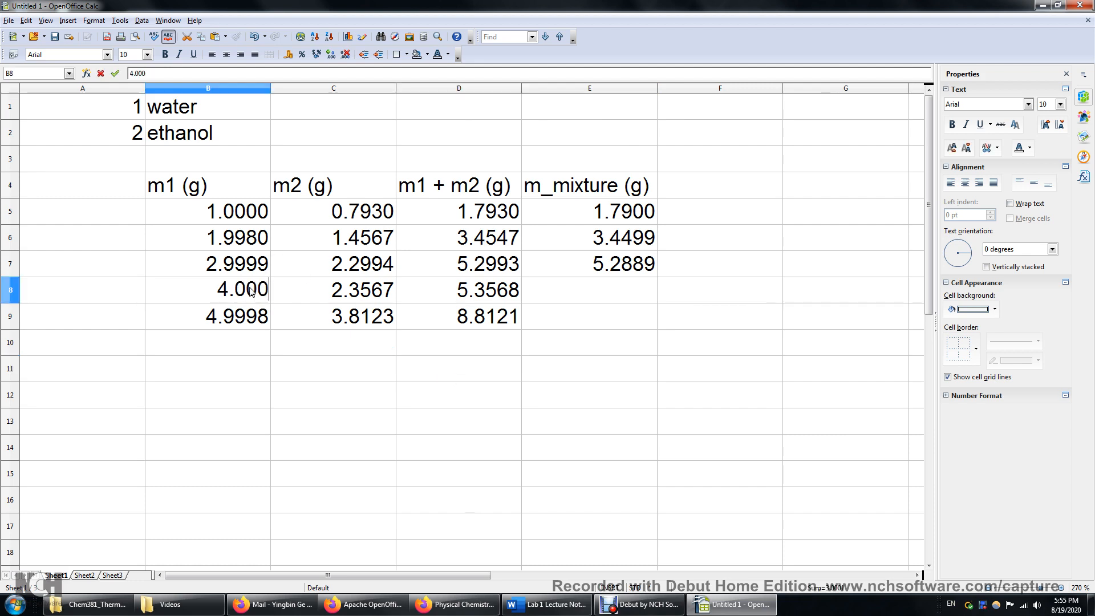
type("1")
key("Return")
left_click(227, 289)
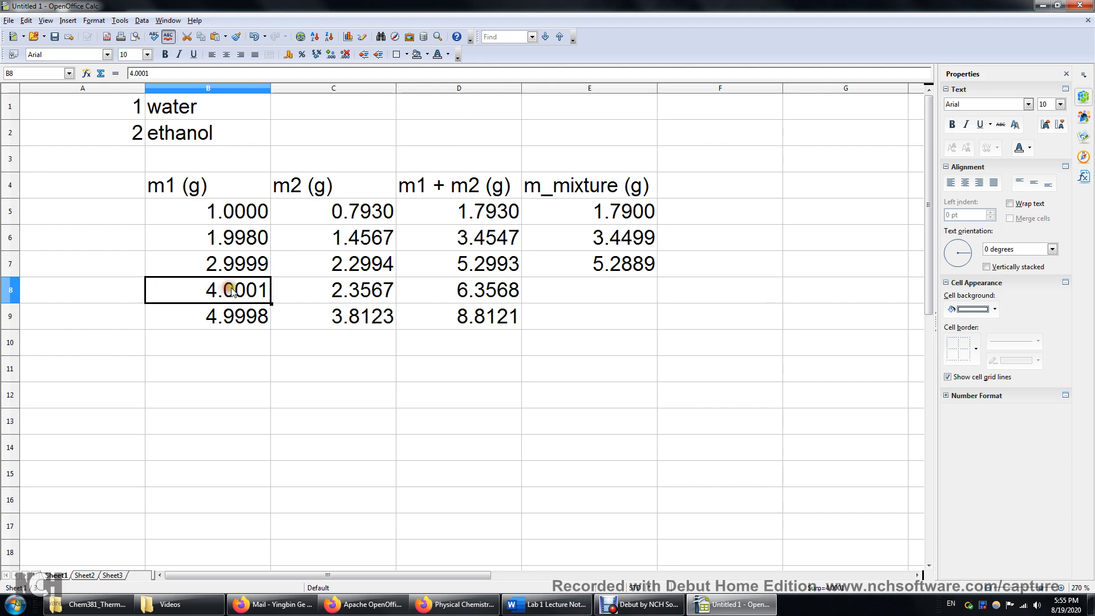
Step: Correct the fourth ethanol mass in C8 to 2.9567
left_click(364, 294)
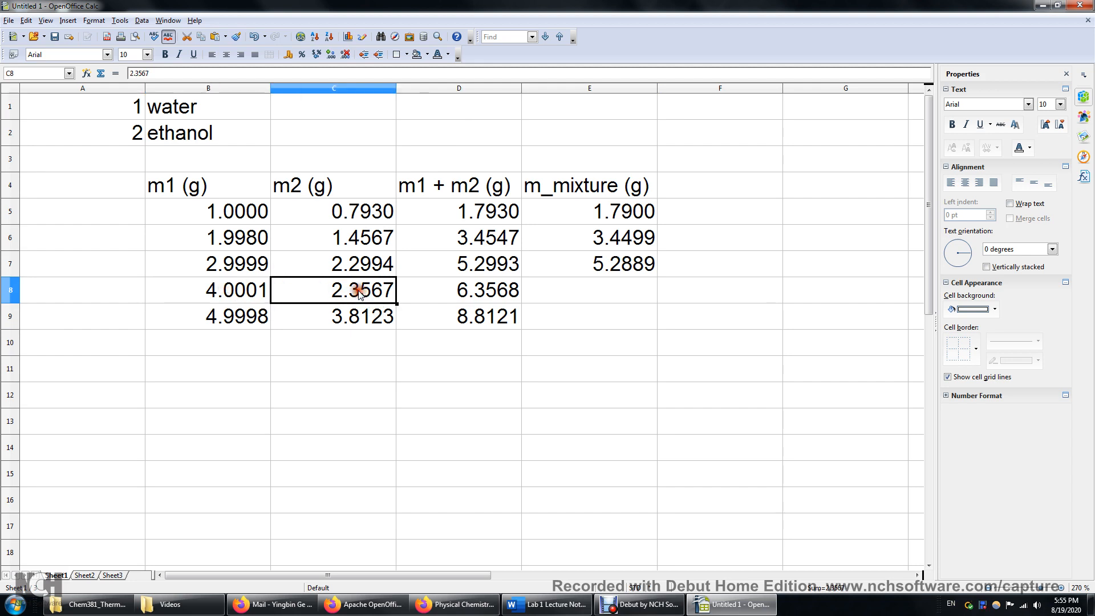
double_click(360, 292)
key("BackSpace")
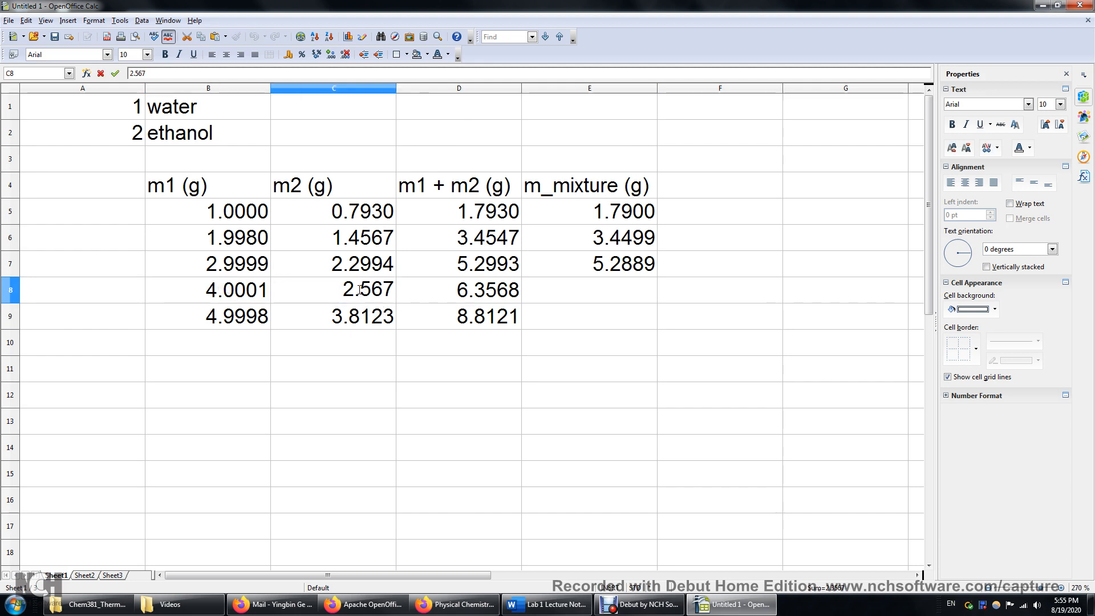
type("9")
key("Return")
left_click(587, 342)
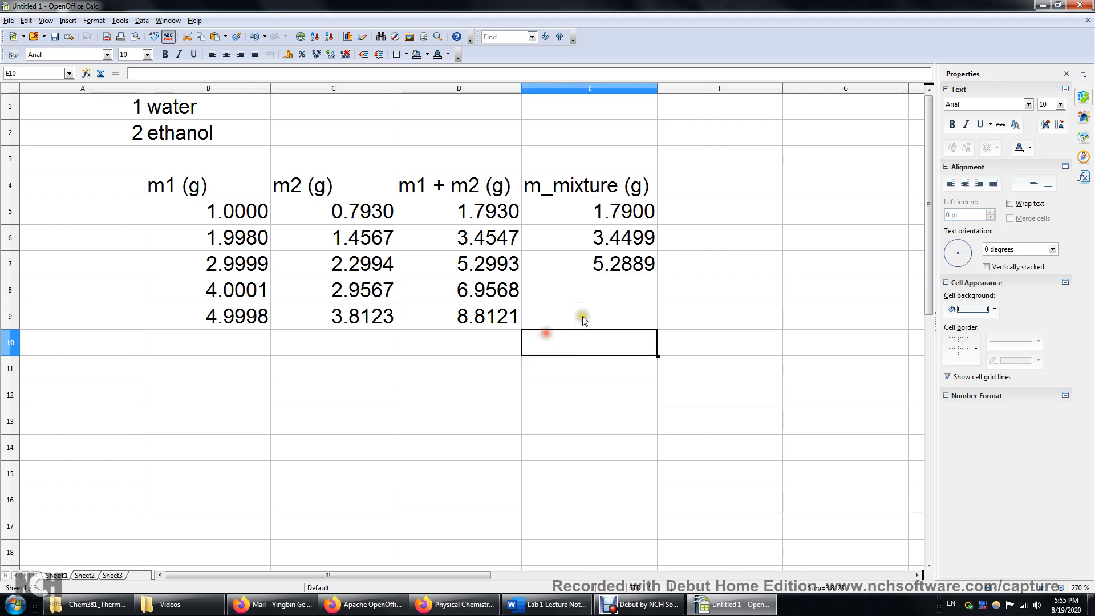
Step: Enter the fourth mixture mass, 6.9000, in E8
left_click(607, 289)
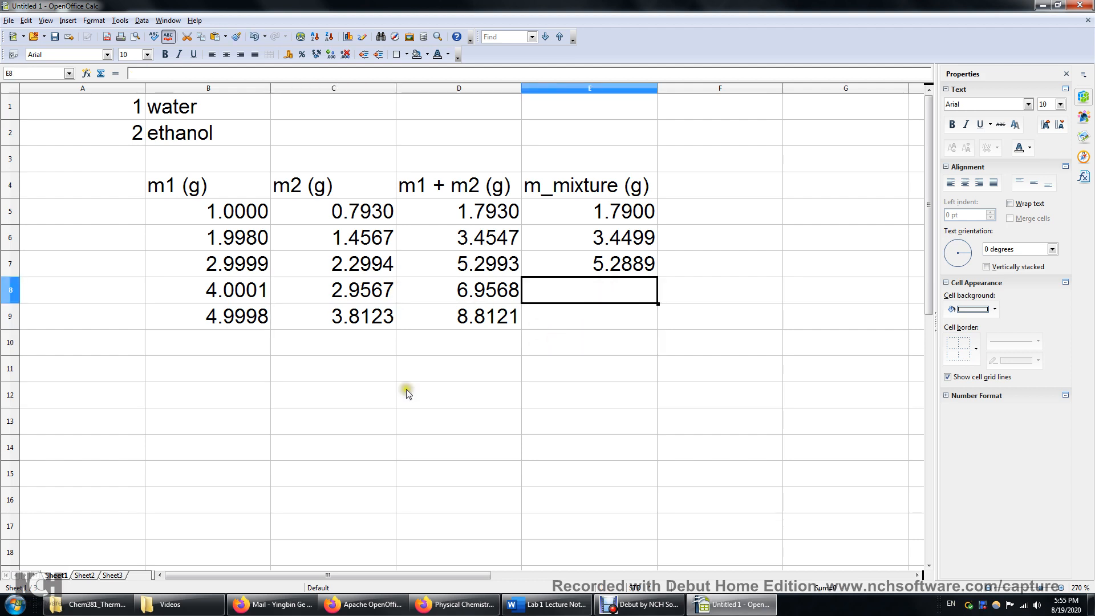
left_click(370, 393)
left_click(225, 283)
left_click(297, 288)
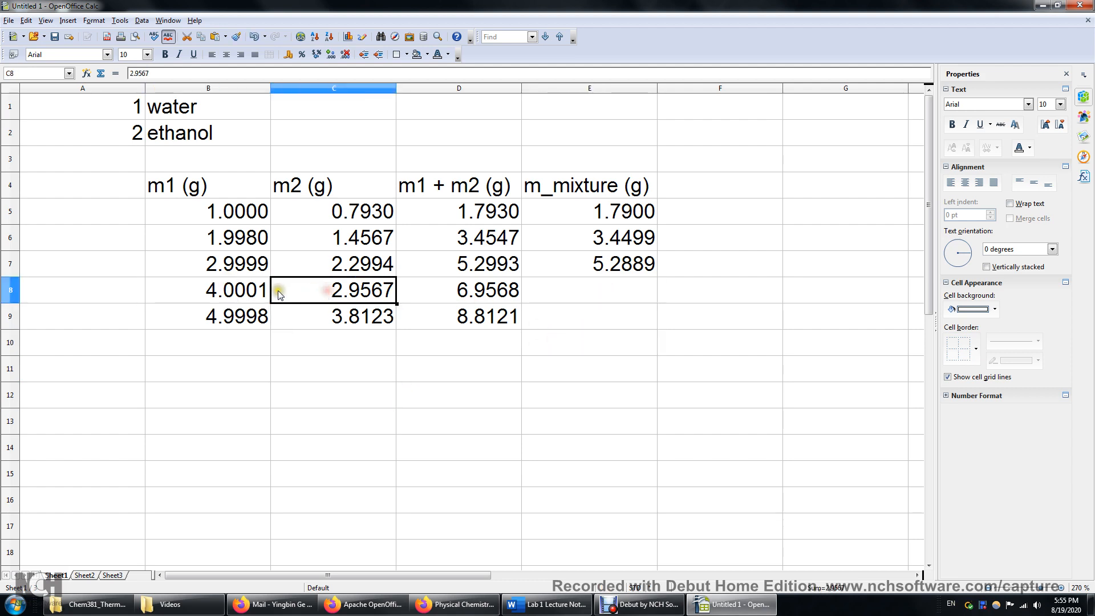
left_click(246, 292)
left_click(308, 292)
left_click(541, 292)
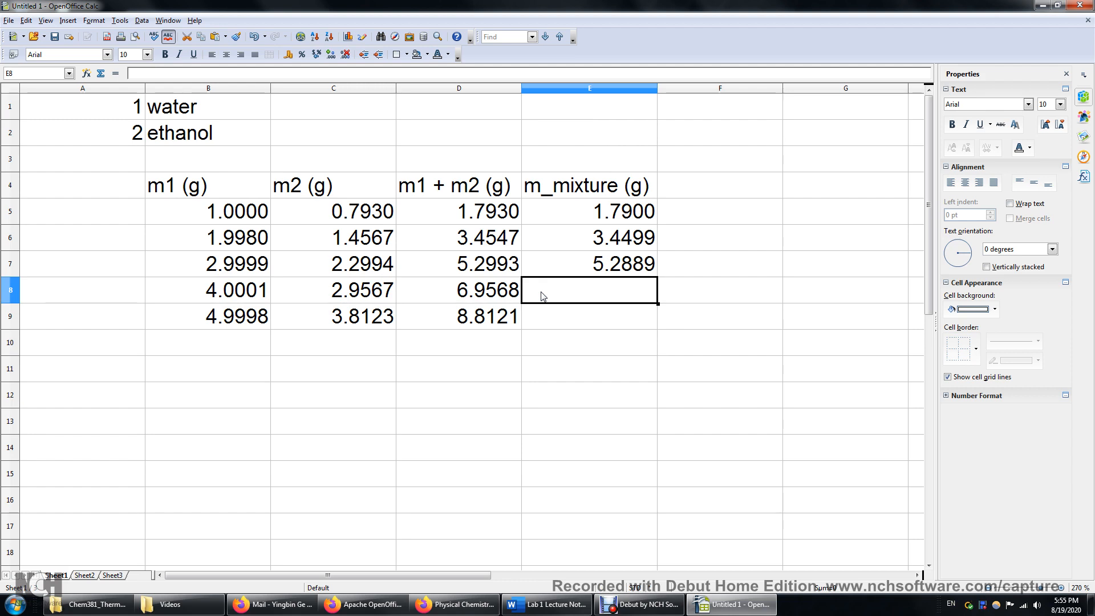
type("6.9000")
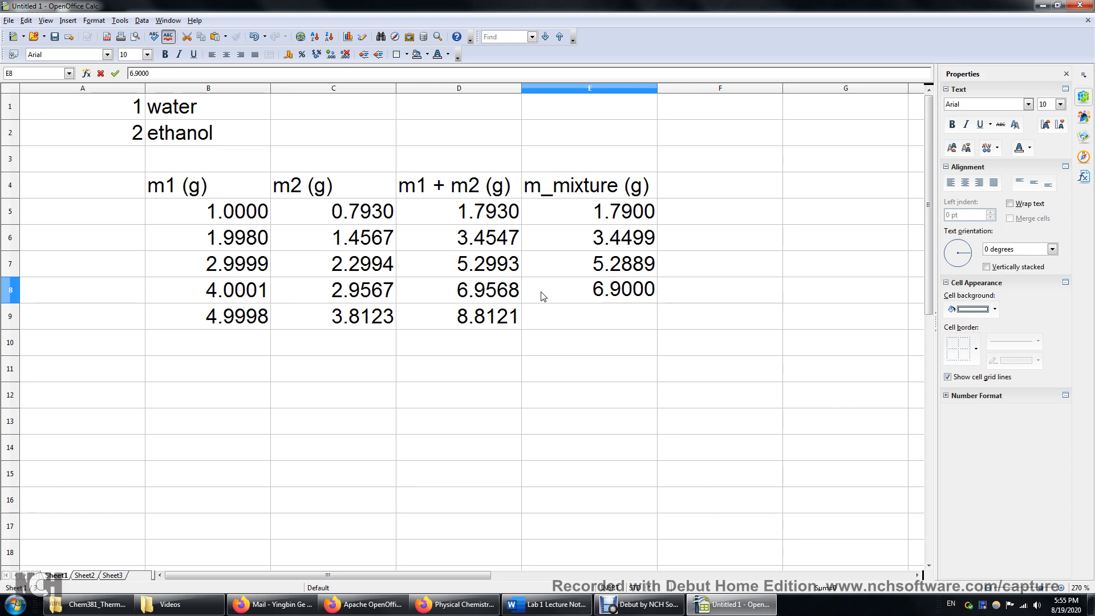
key("Return")
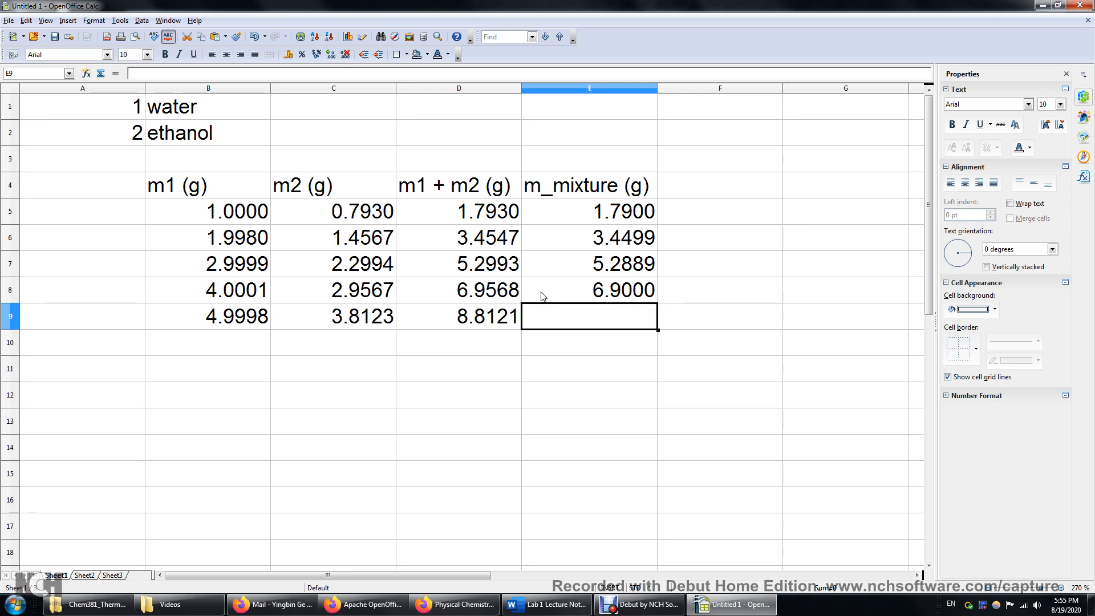
Step: Enter the fifth mixture mass, 8.7000, in E9 to complete the m_mixture column
type("8.")
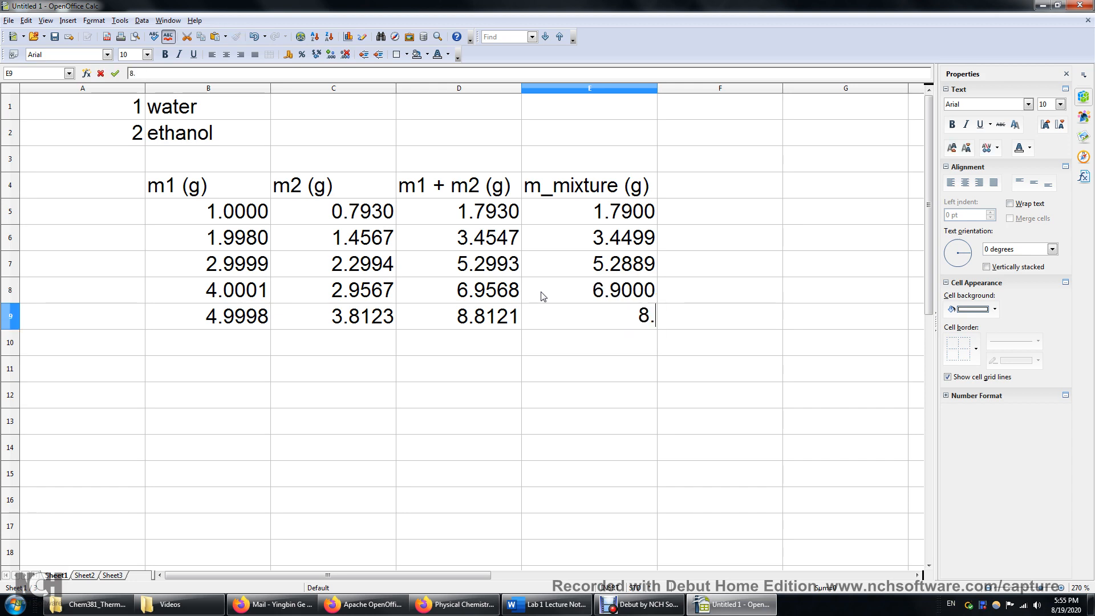
type("70000")
key("BackSpace")
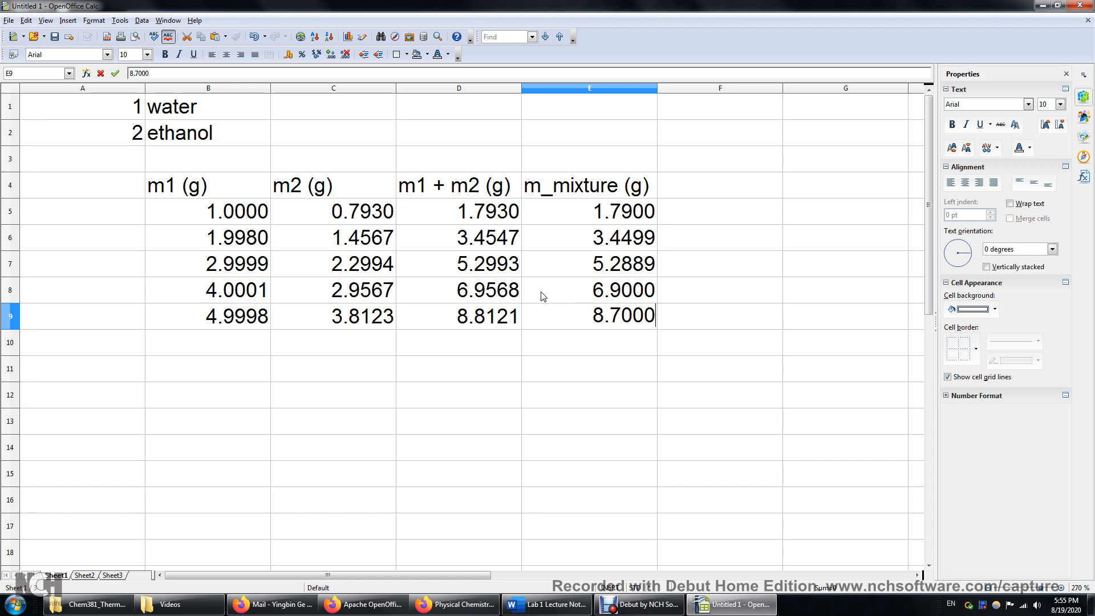
key("Return")
left_click(469, 414)
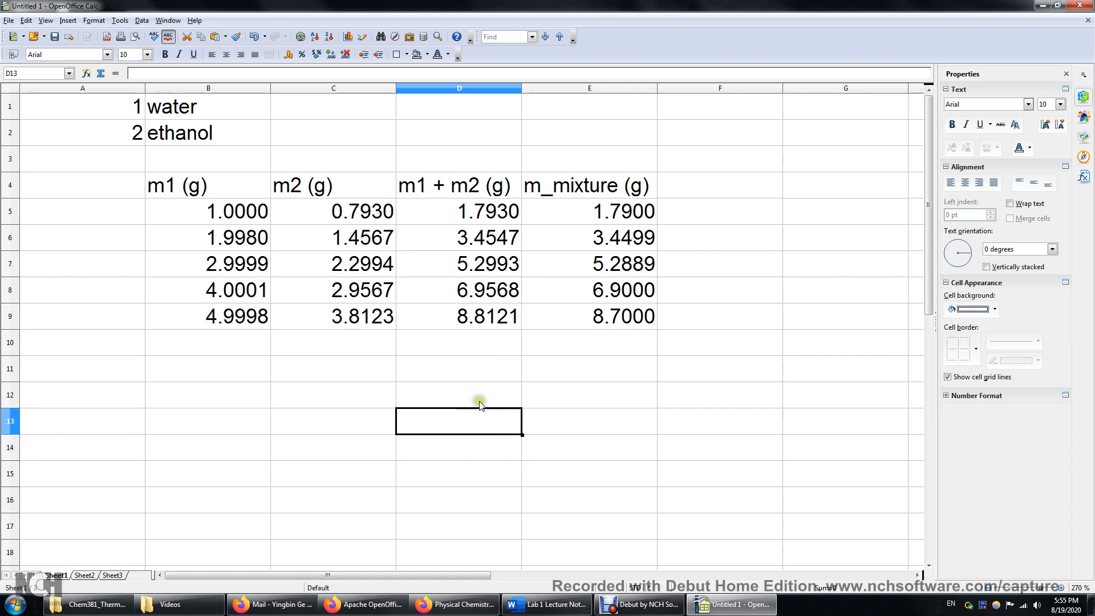
Step: Insert an XY (Scatter) chart of the Points Only type from the m1 + m2 and m_mixture data in D4:E9
left_click_drag(473, 188, 599, 323)
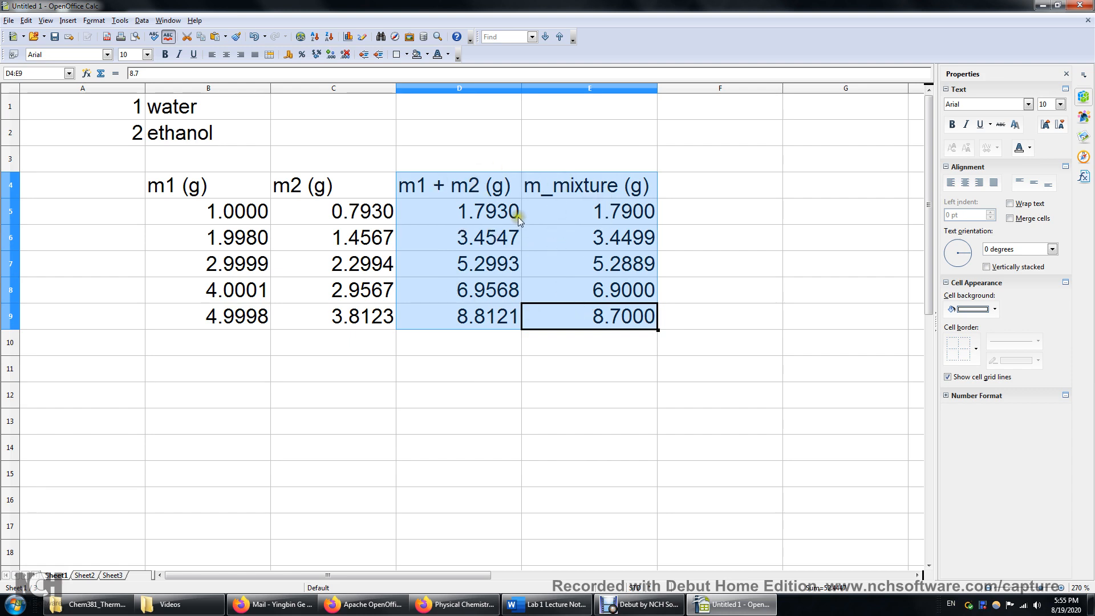
left_click(346, 38)
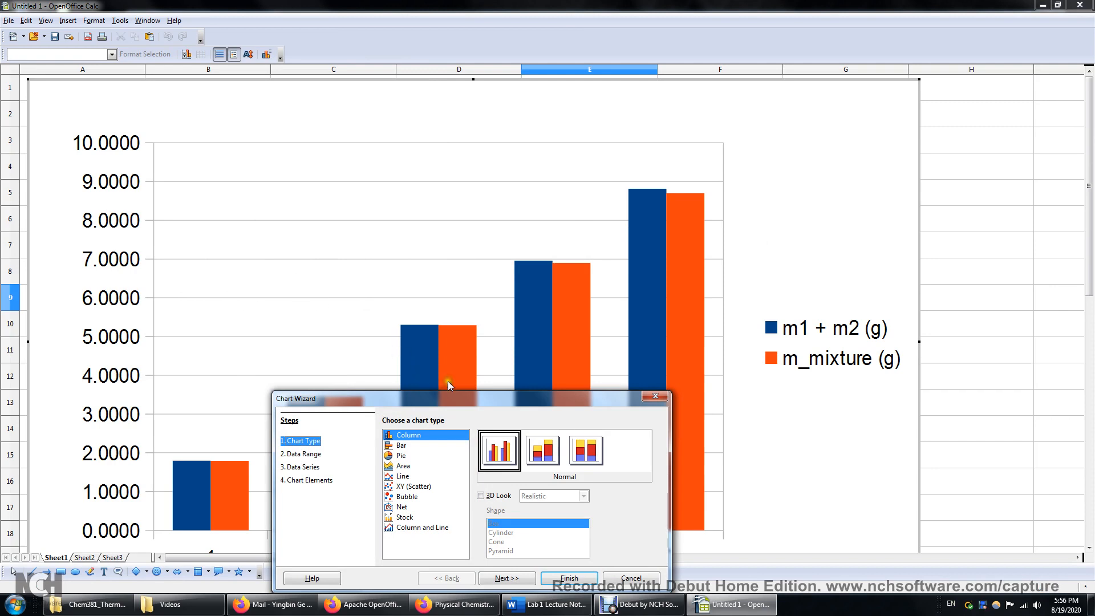
left_click_drag(448, 397, 584, 187)
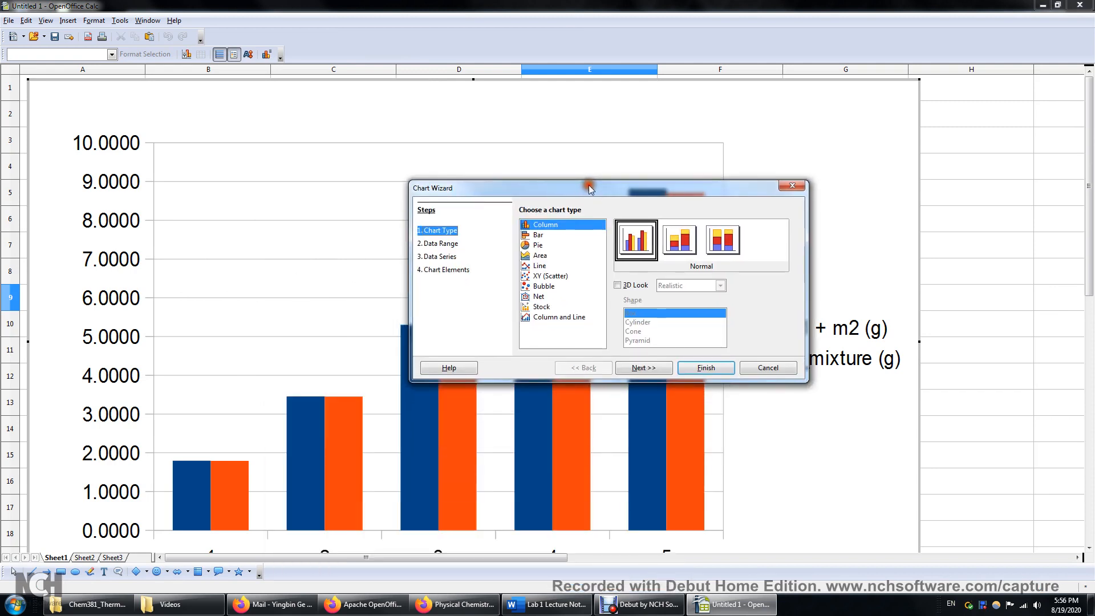
left_click(556, 276)
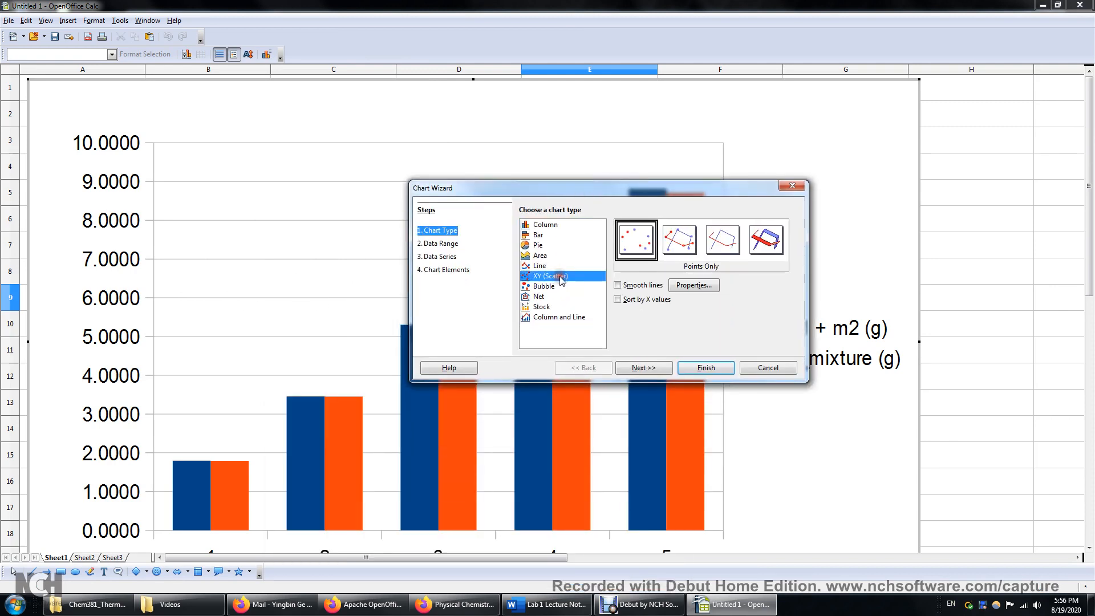
left_click(638, 240)
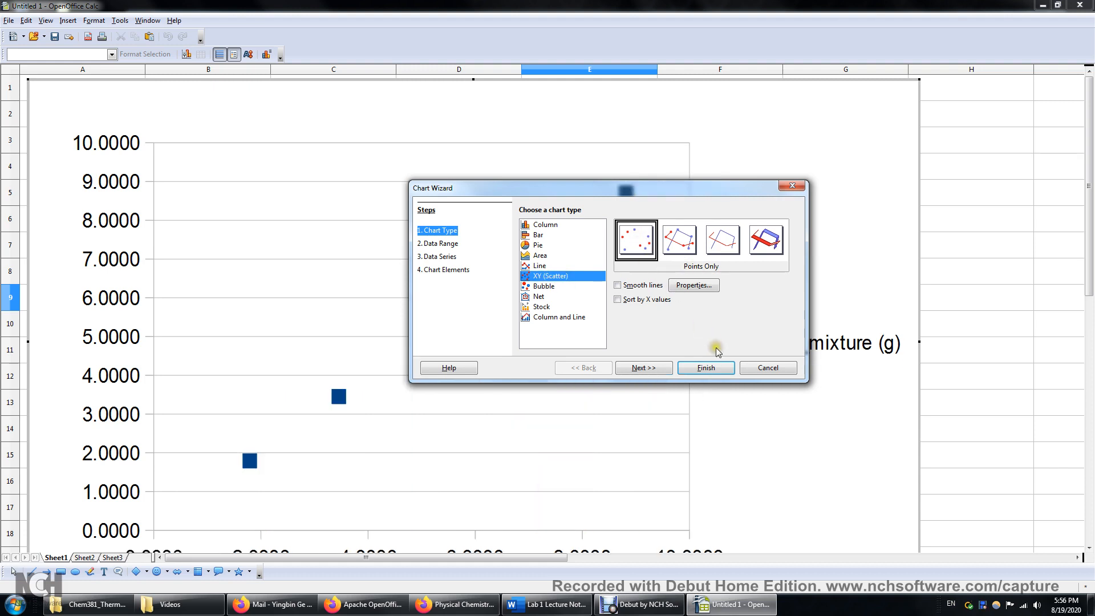
left_click(707, 368)
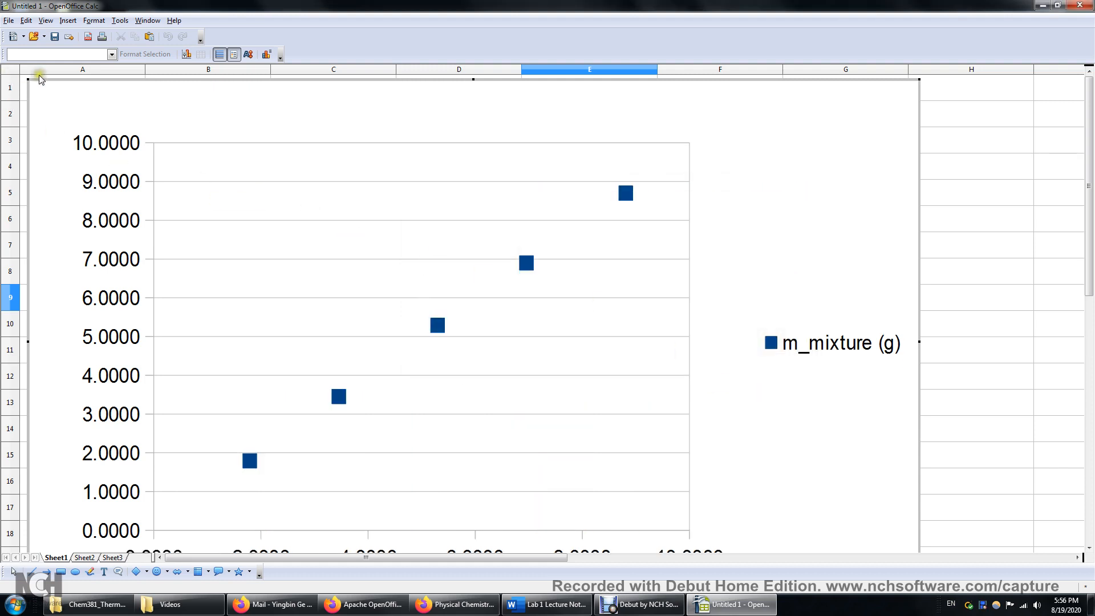
Step: Shrink the scatter chart to start at row 10 below the table, spanning about columns E to G, and delete its legend
left_click_drag(27, 80, 652, 322)
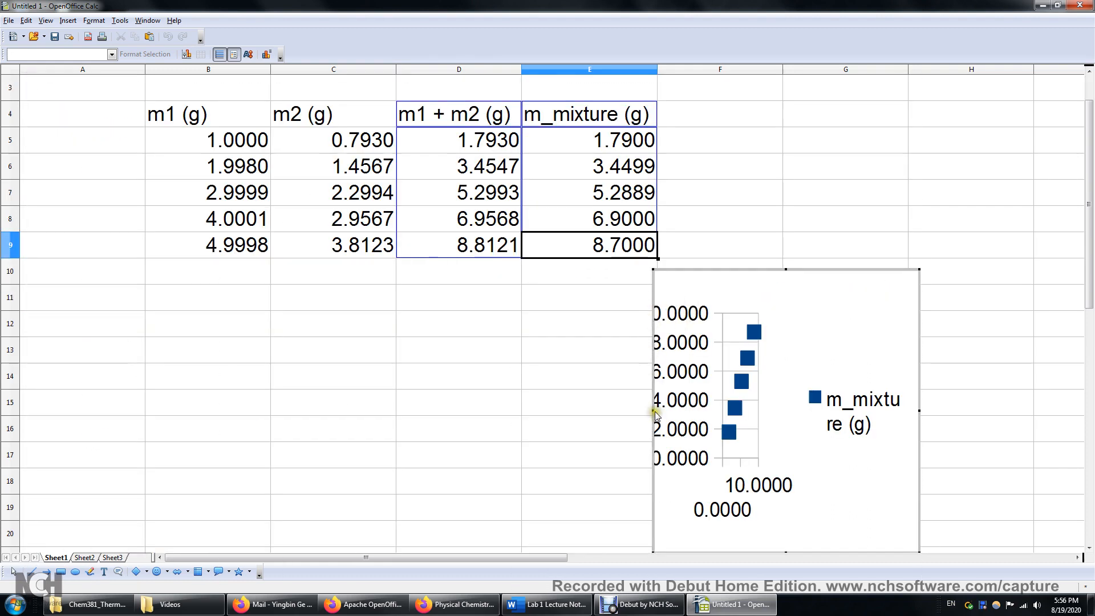
left_click_drag(652, 408, 502, 411)
left_click(838, 411)
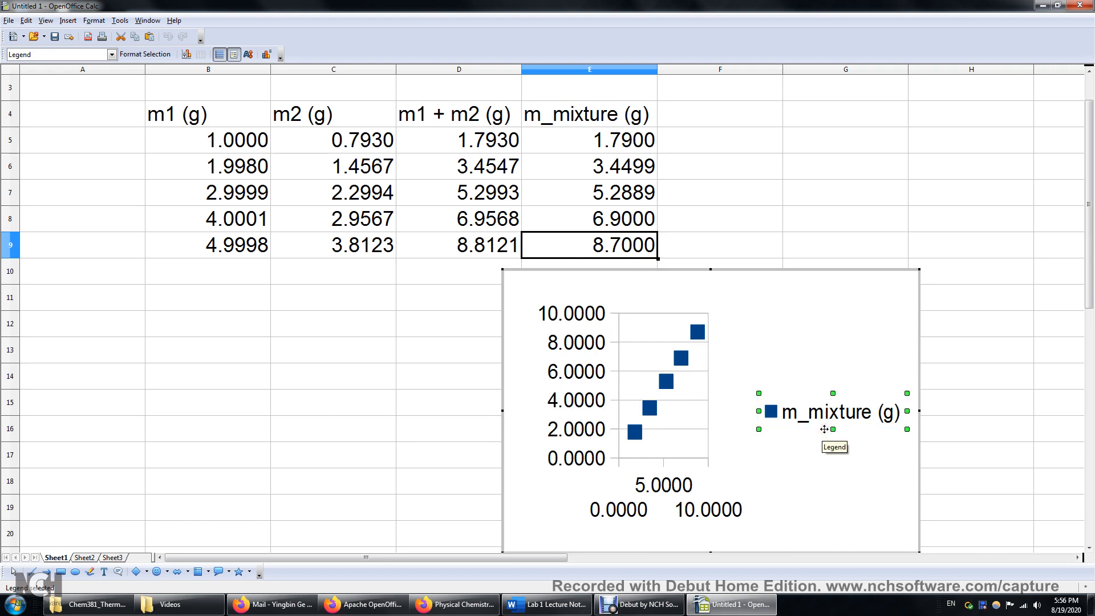
key("Delete")
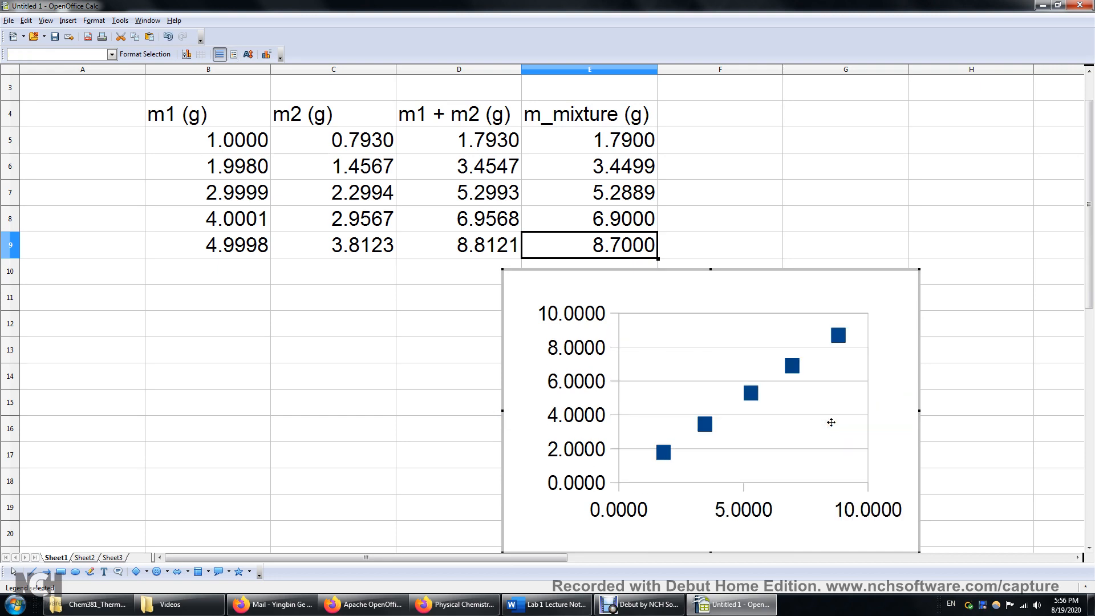
Step: Add the chart title "Mixing water and ethanol", X axis title "m1 + m2 (g)" and Y axis title "m_mixture (g)"
right_click(864, 290)
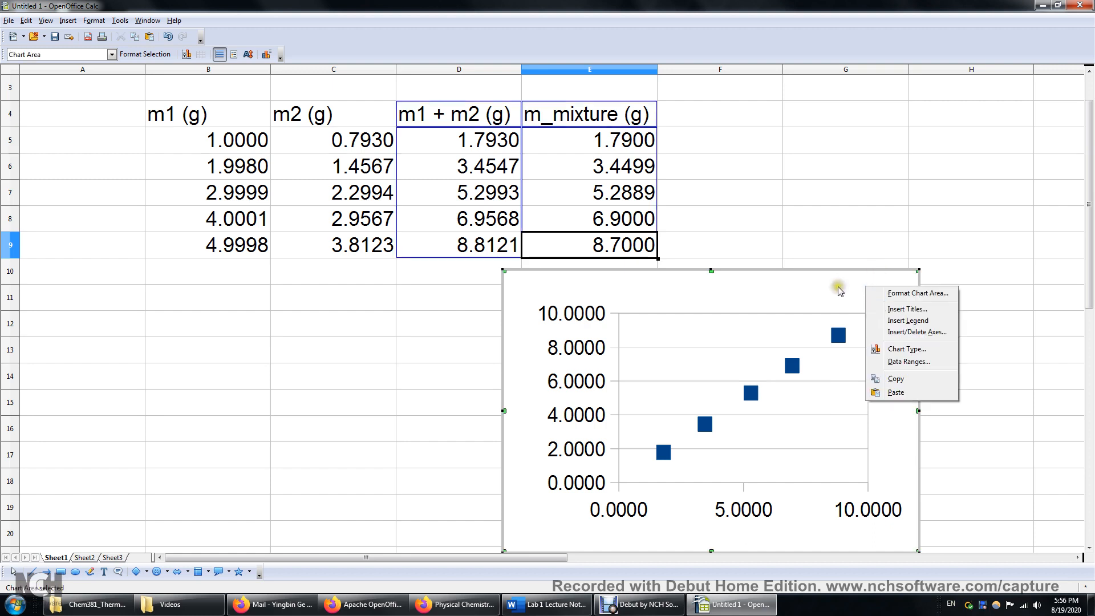
left_click(839, 288)
right_click(838, 289)
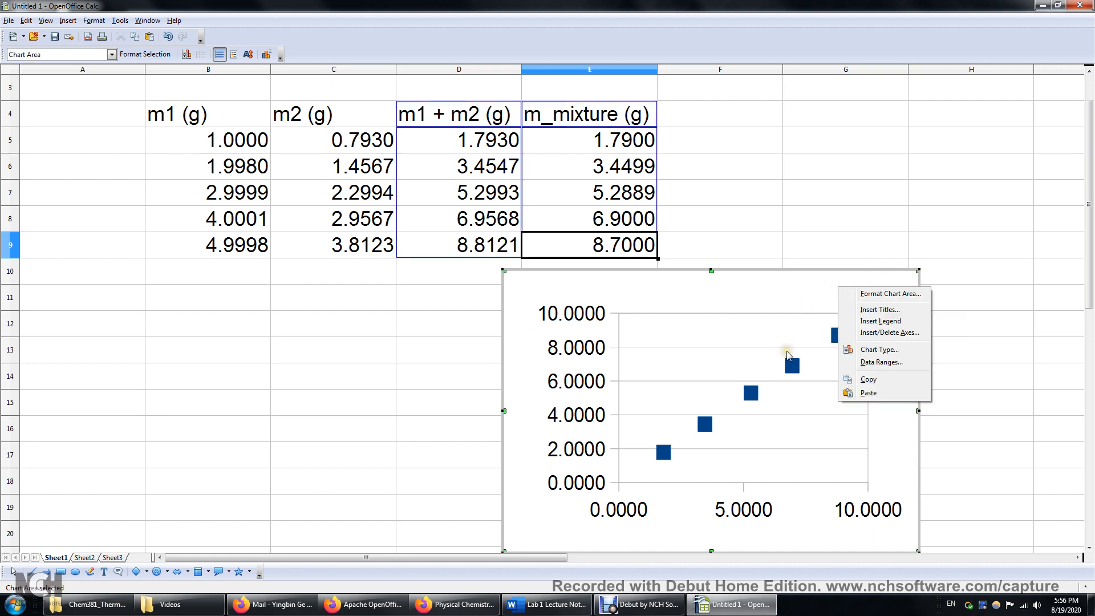
left_click(797, 292)
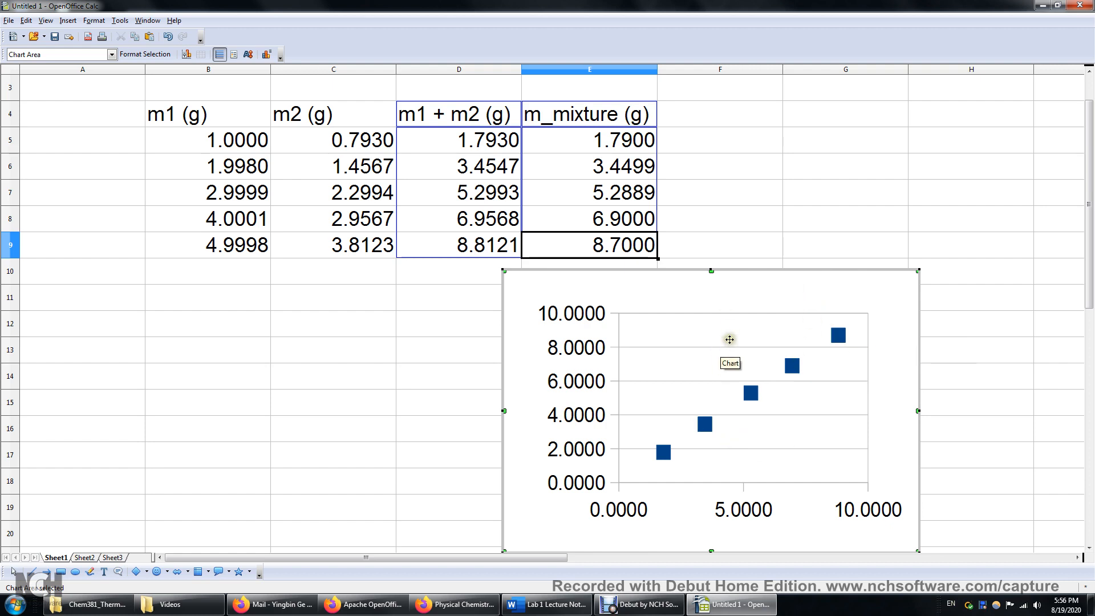
right_click(843, 289)
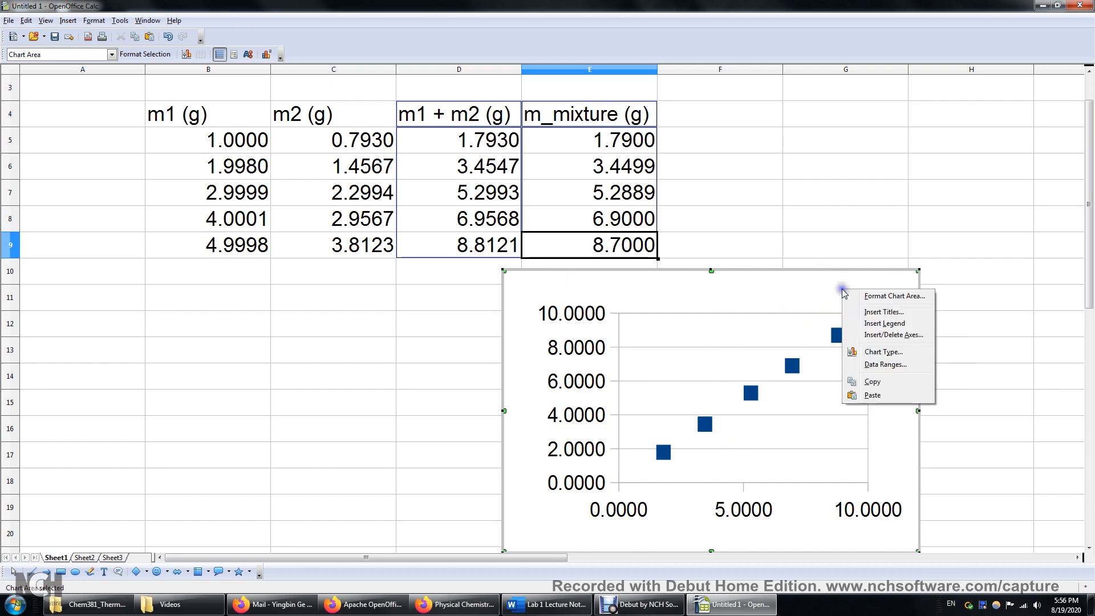
left_click(884, 312)
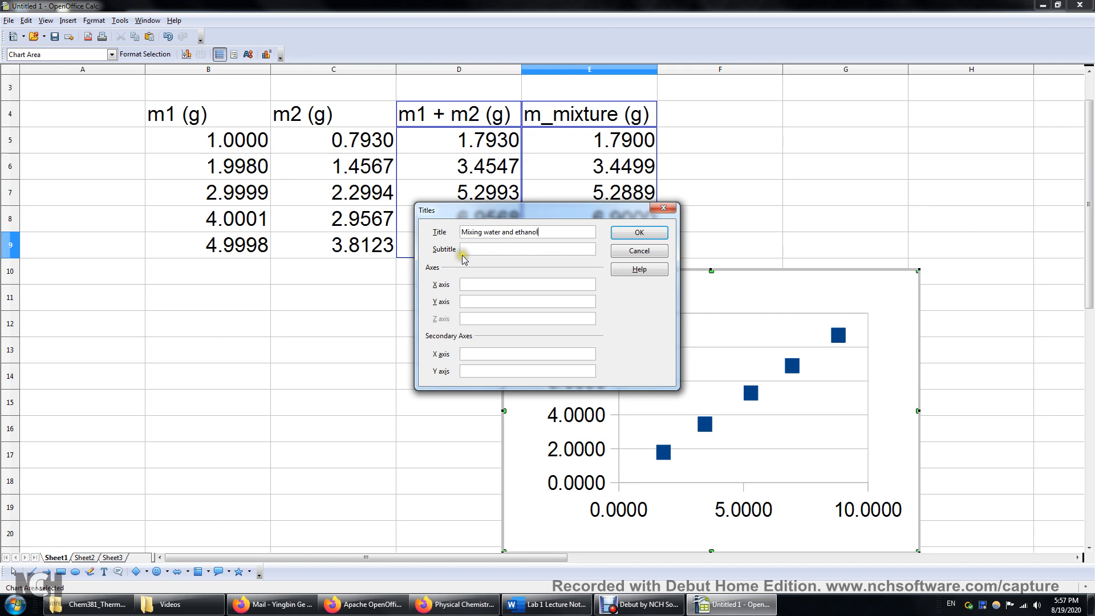
left_click(496, 286)
left_click(489, 300)
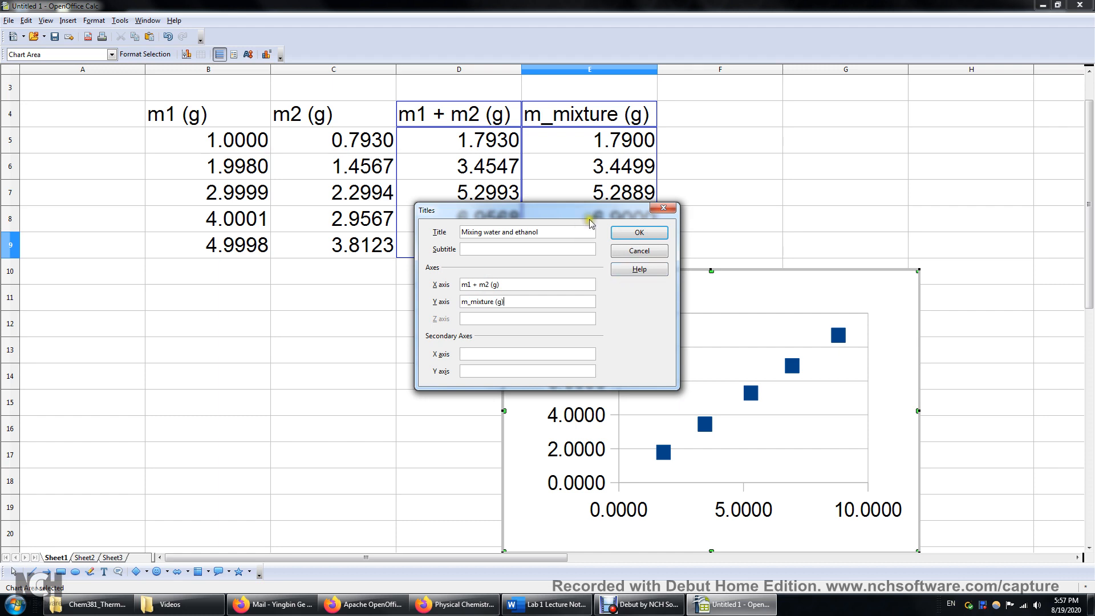
left_click(628, 233)
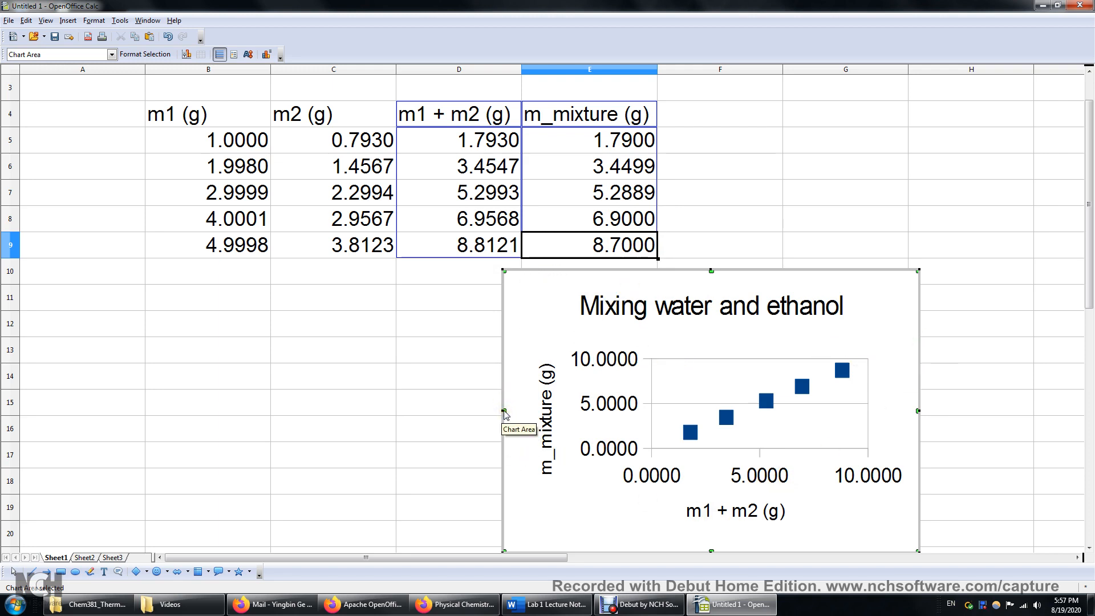
Step: Move the chart down about one row and enlarge it to span roughly columns D to G, down to row 24
left_click_drag(503, 411, 410, 413)
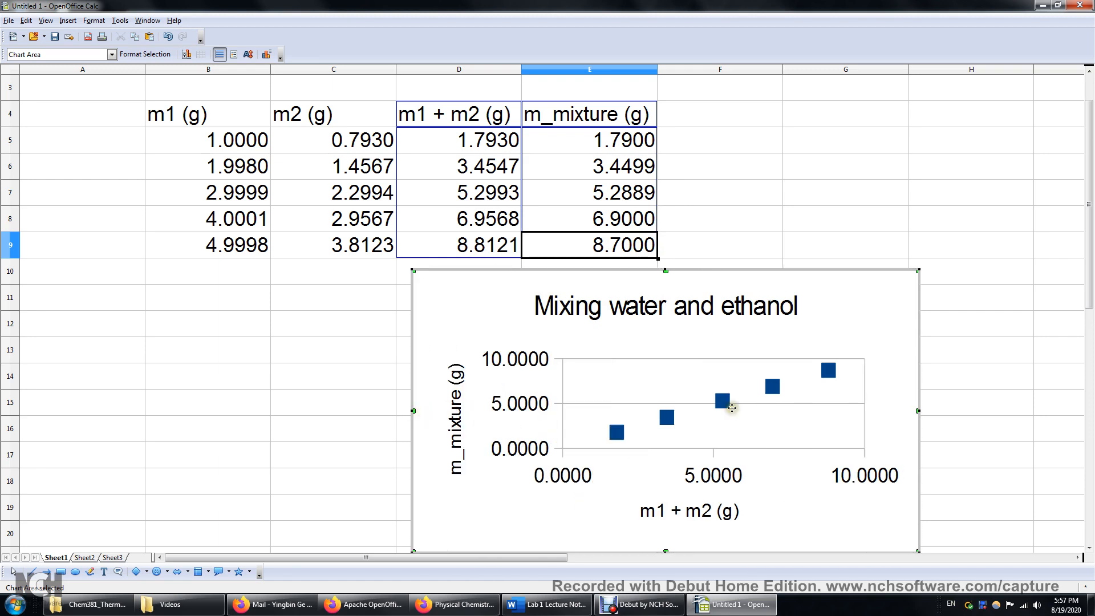
scroll(948, 438, "down", 2)
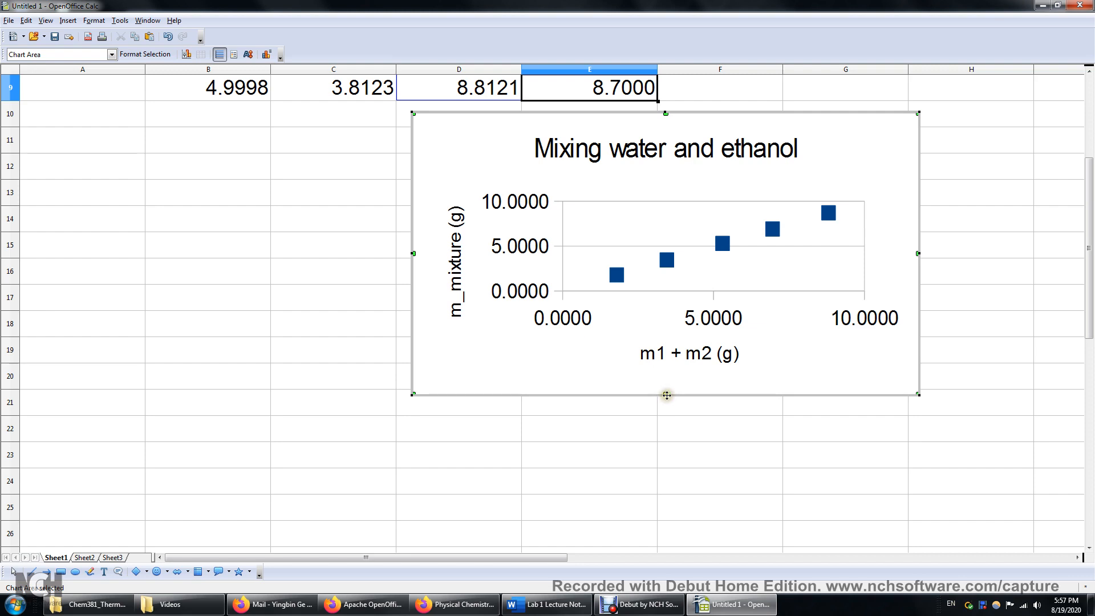
left_click_drag(666, 395, 670, 428)
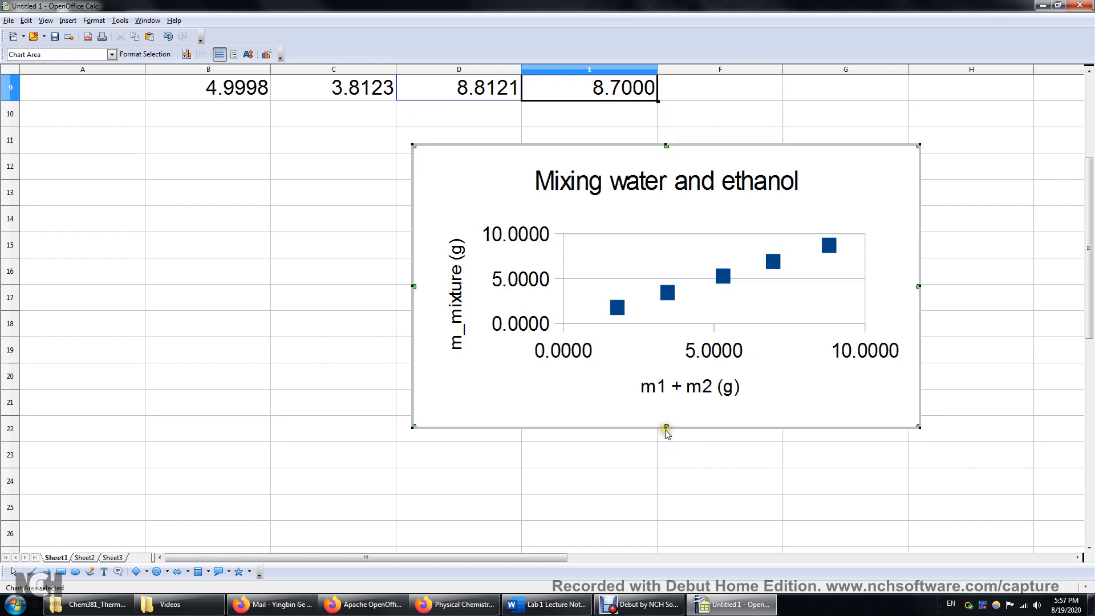
left_click_drag(666, 427, 667, 489)
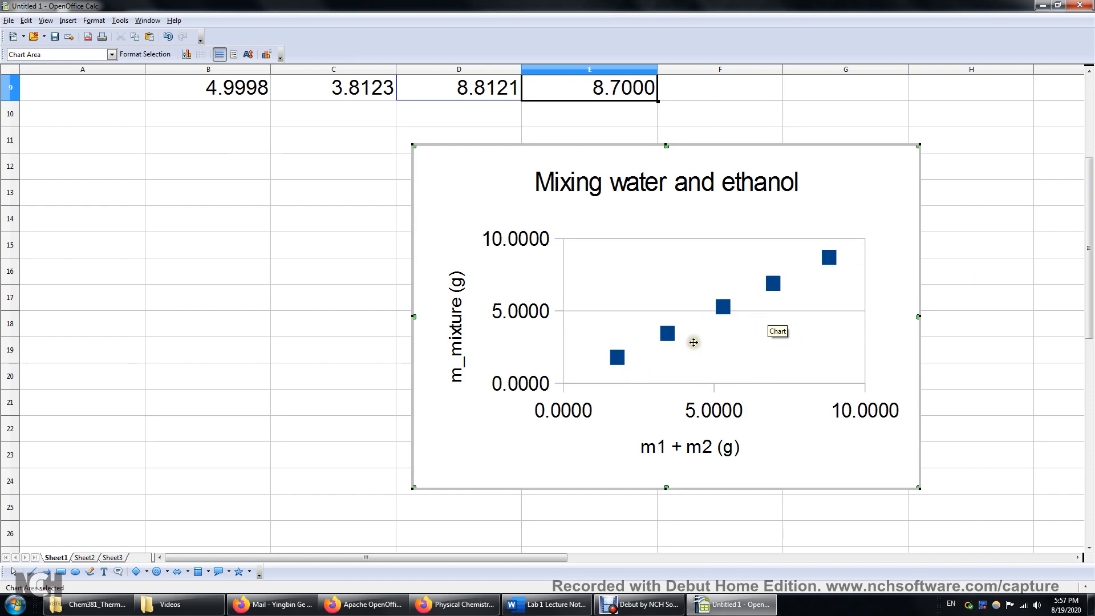
Step: Add a linear trend line to the m_mixture data series, showing its equation and coefficient of determination (R²)
right_click(724, 309)
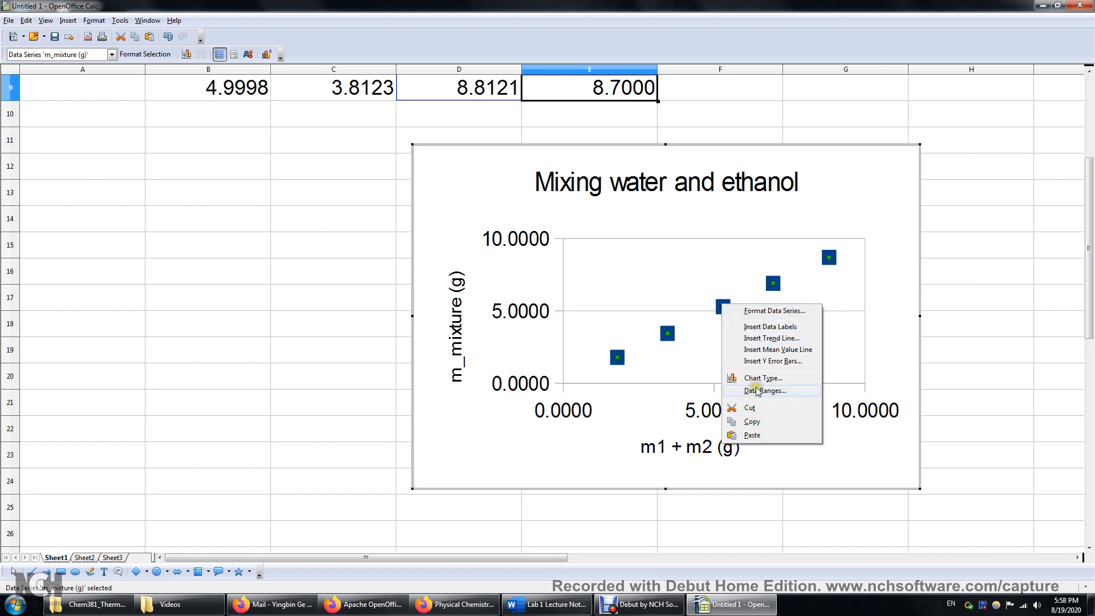
left_click(753, 340)
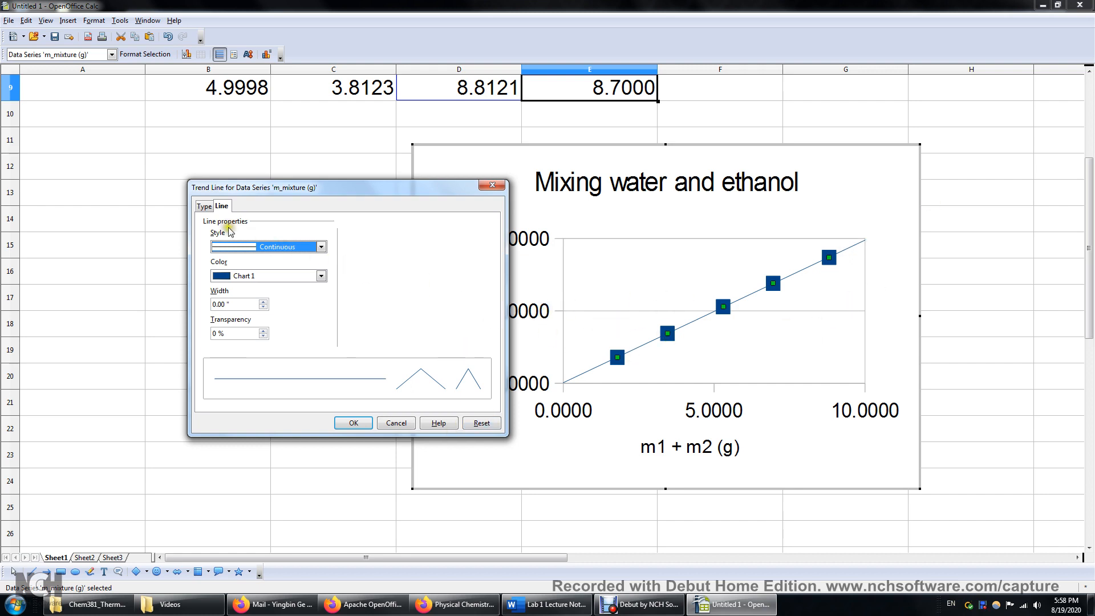
left_click(204, 206)
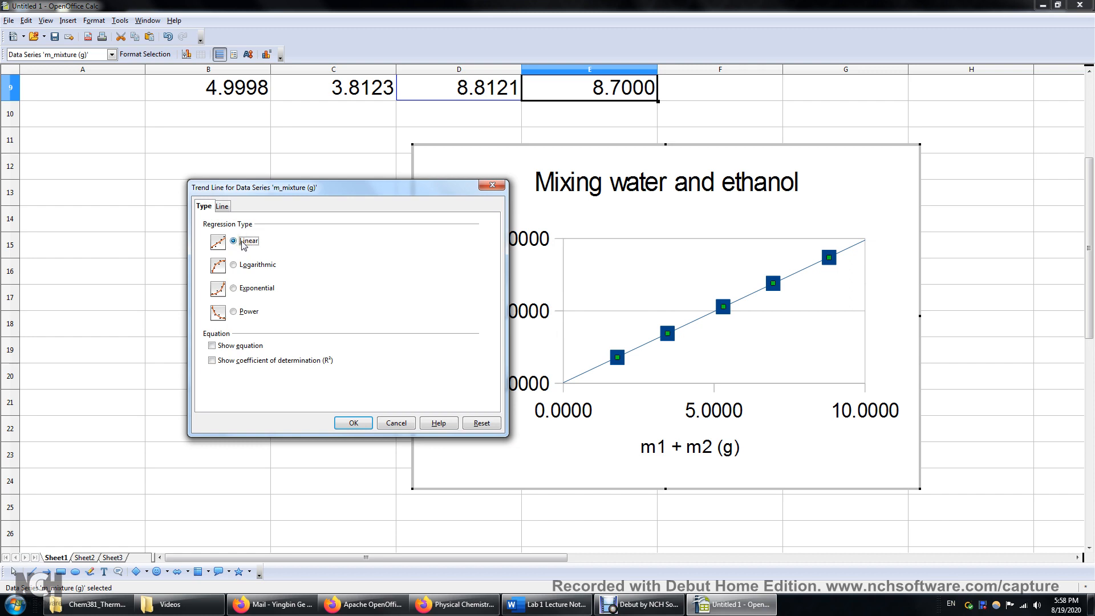
left_click(250, 346)
left_click(236, 361)
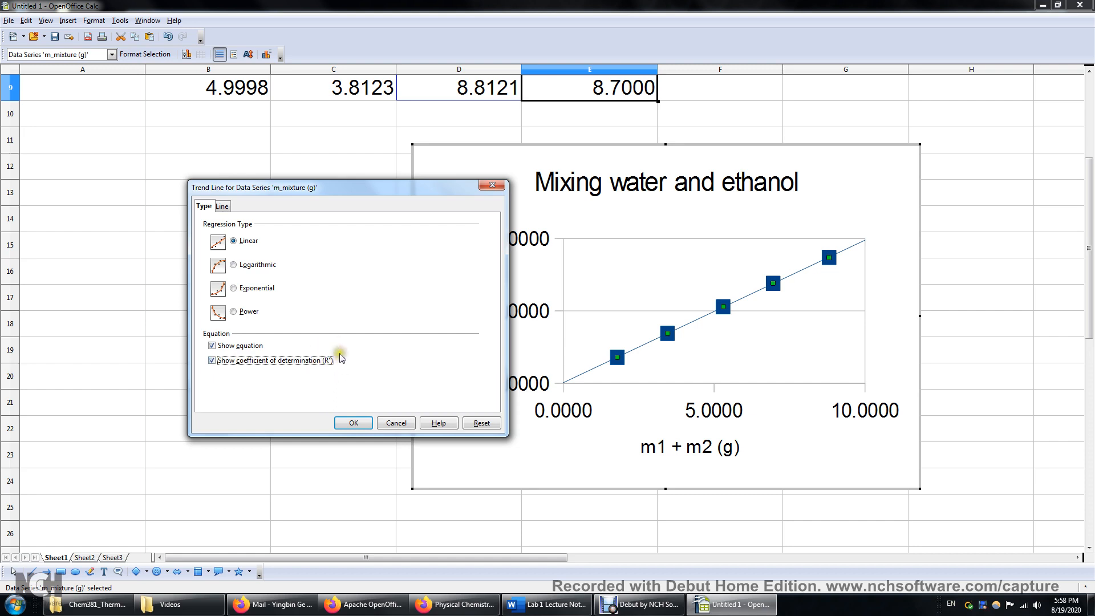
left_click(353, 423)
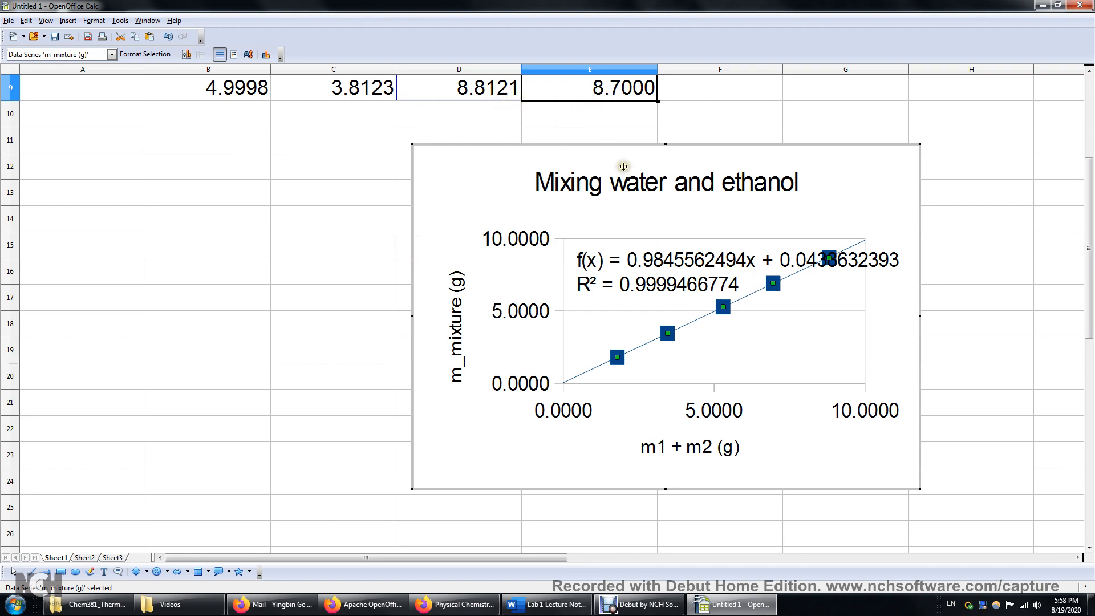
Step: Format the trend line equation as a Number with 5 decimal places and return to the sheet
right_click(706, 254)
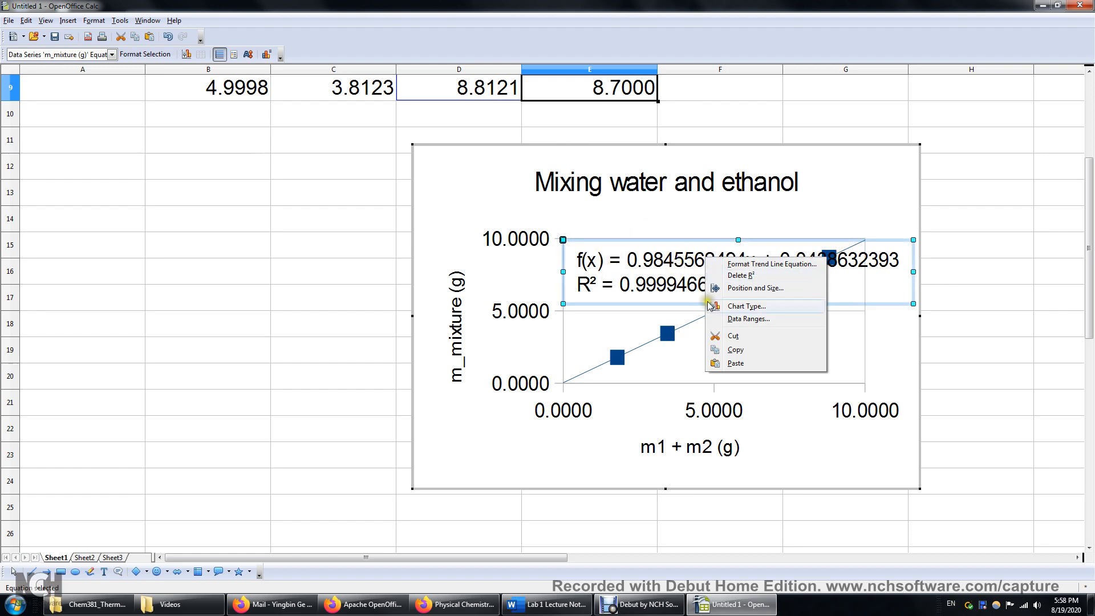
left_click(778, 264)
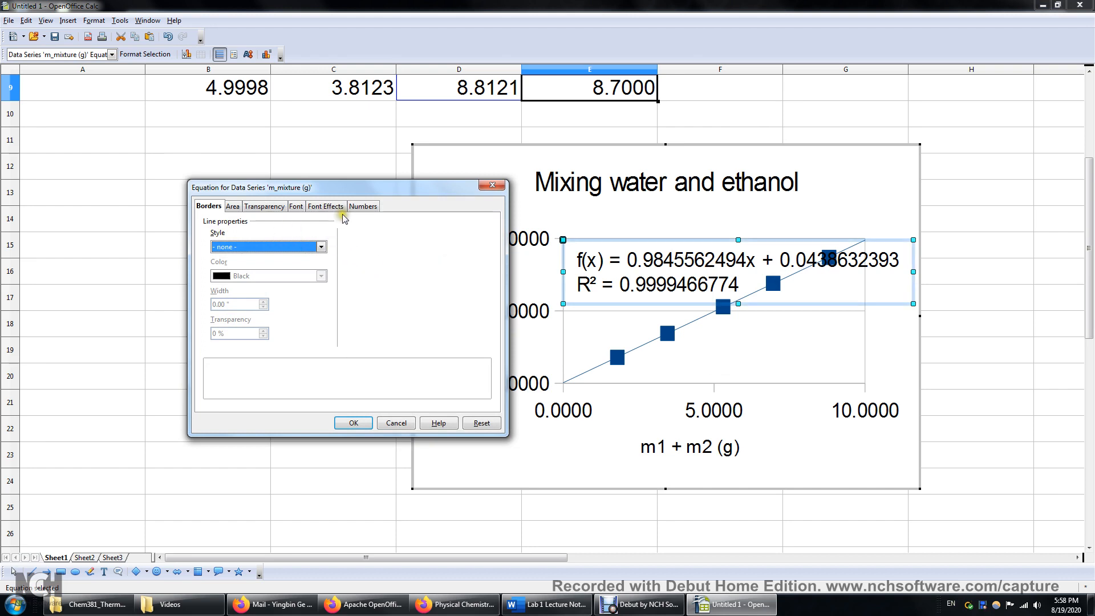
left_click(363, 207)
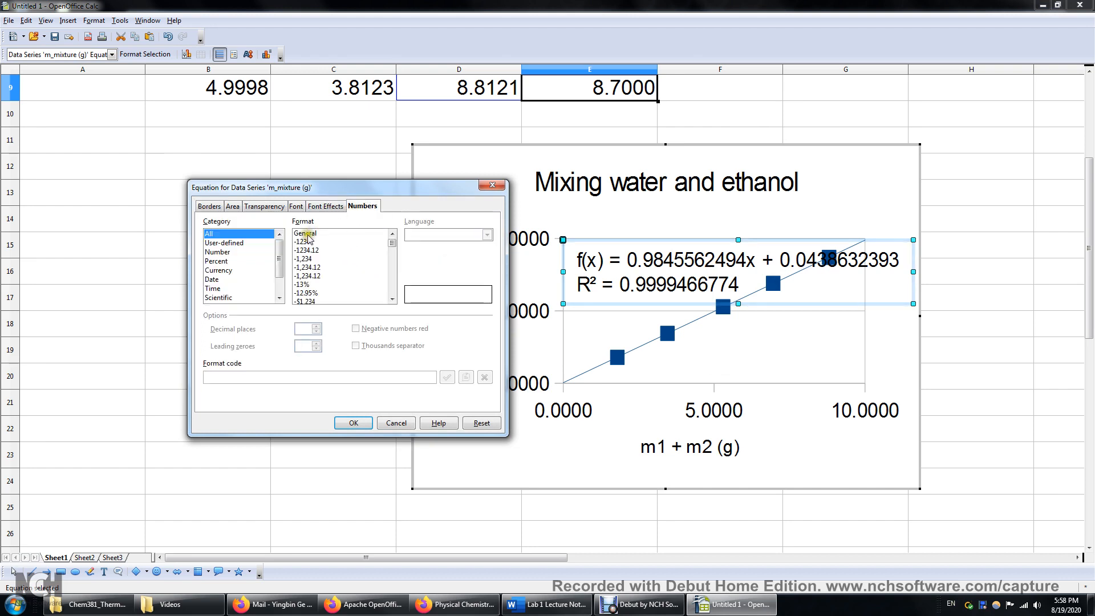
left_click(219, 253)
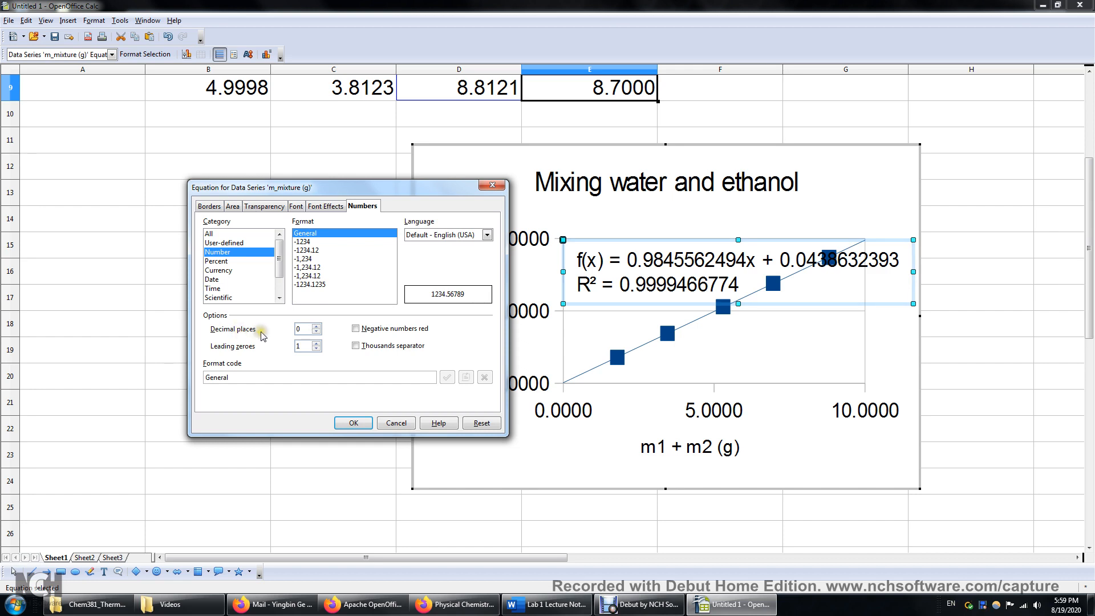
left_click(317, 326)
left_click(317, 326)
left_click(317, 326)
left_click(317, 326)
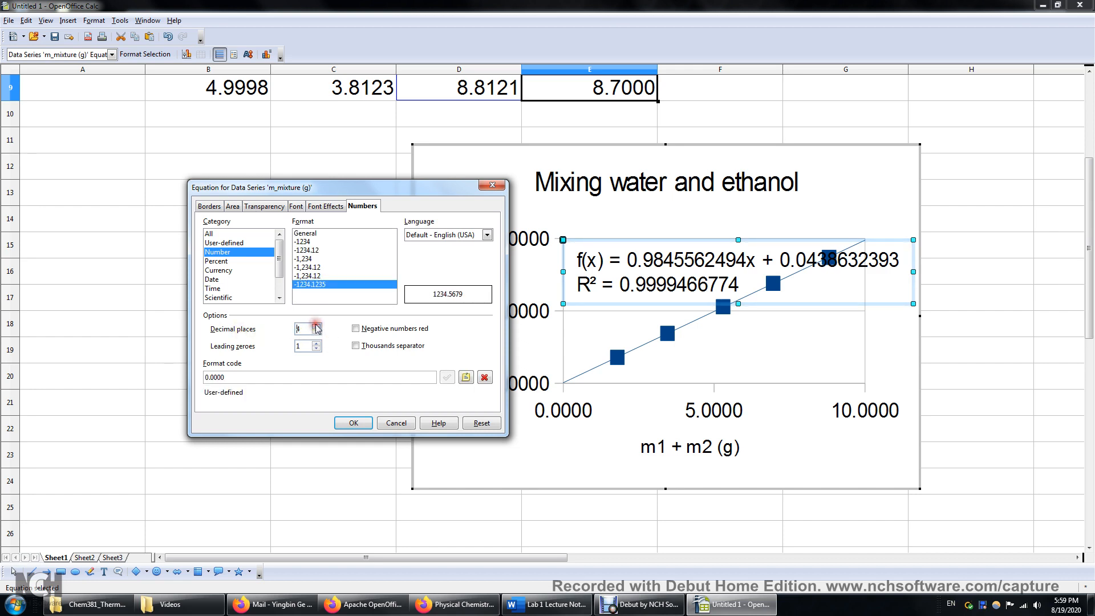
left_click(317, 325)
left_click(356, 421)
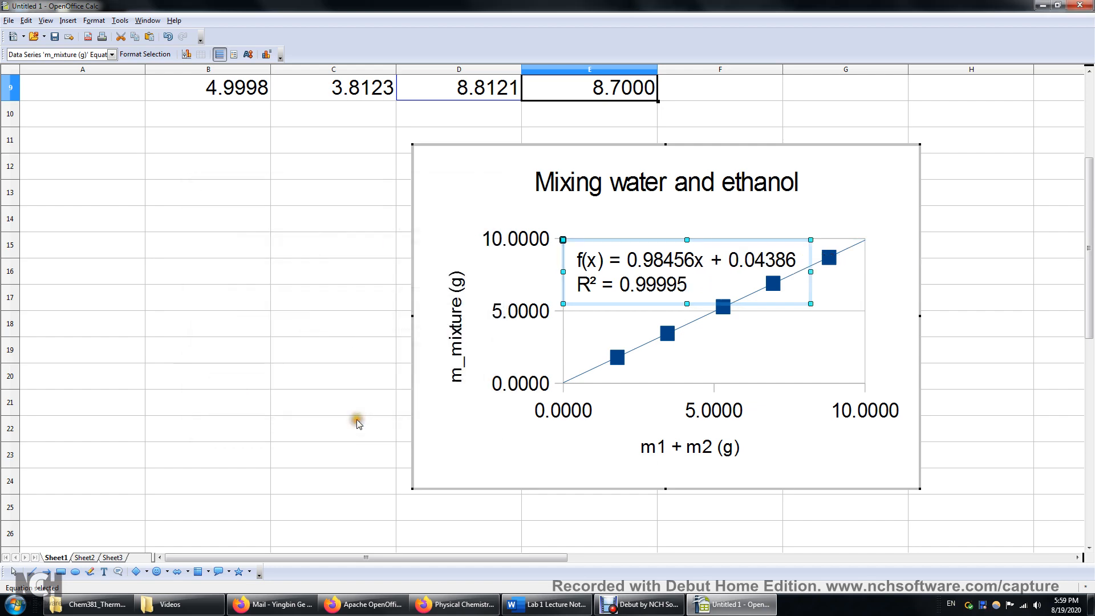
left_click(981, 350)
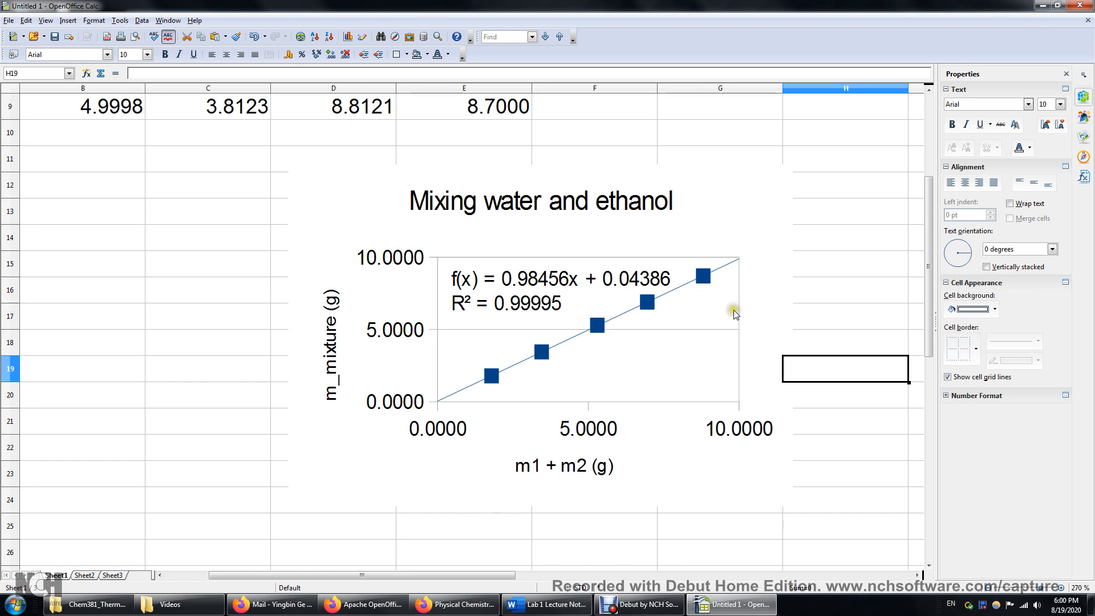
Step: Save the spreadsheet to the Desktop as mass.ods in ODF Spreadsheet format
scroll(371, 303, "up", 2)
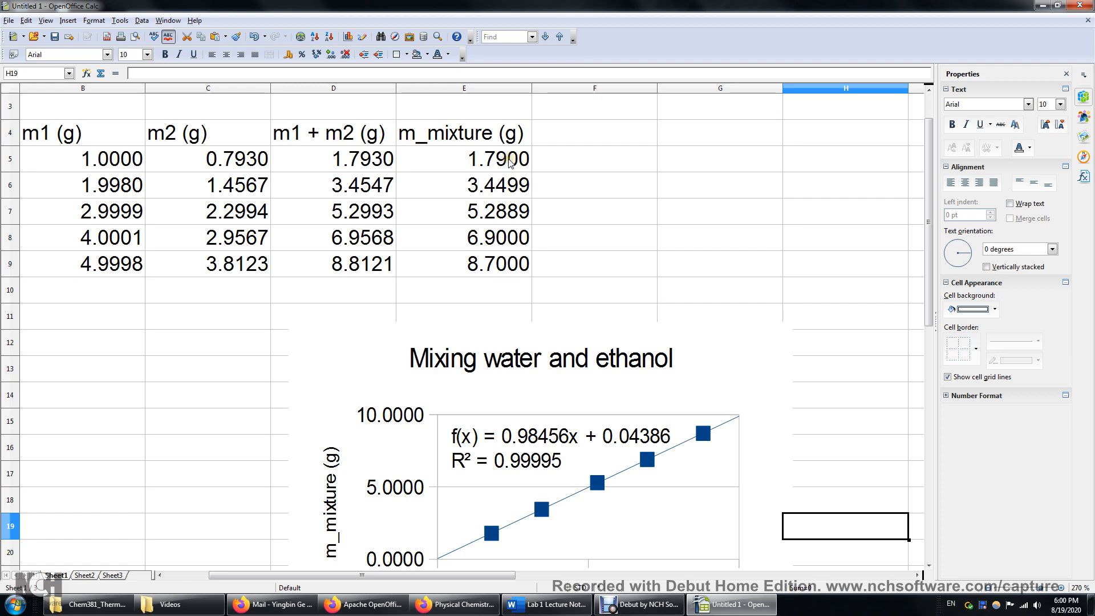
scroll(624, 196, "down", 1)
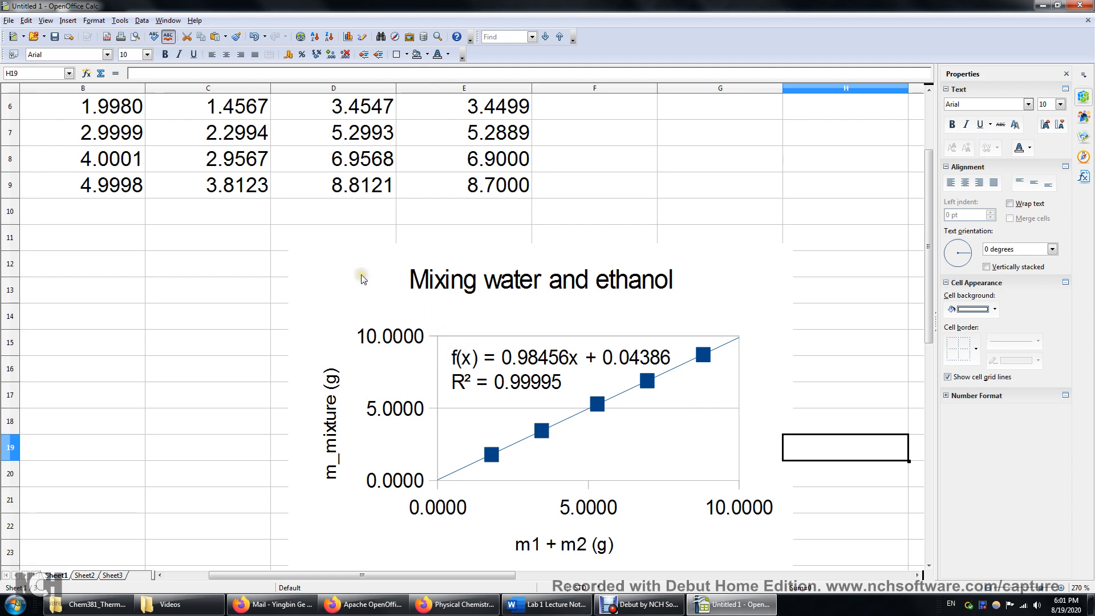
left_click(9, 21)
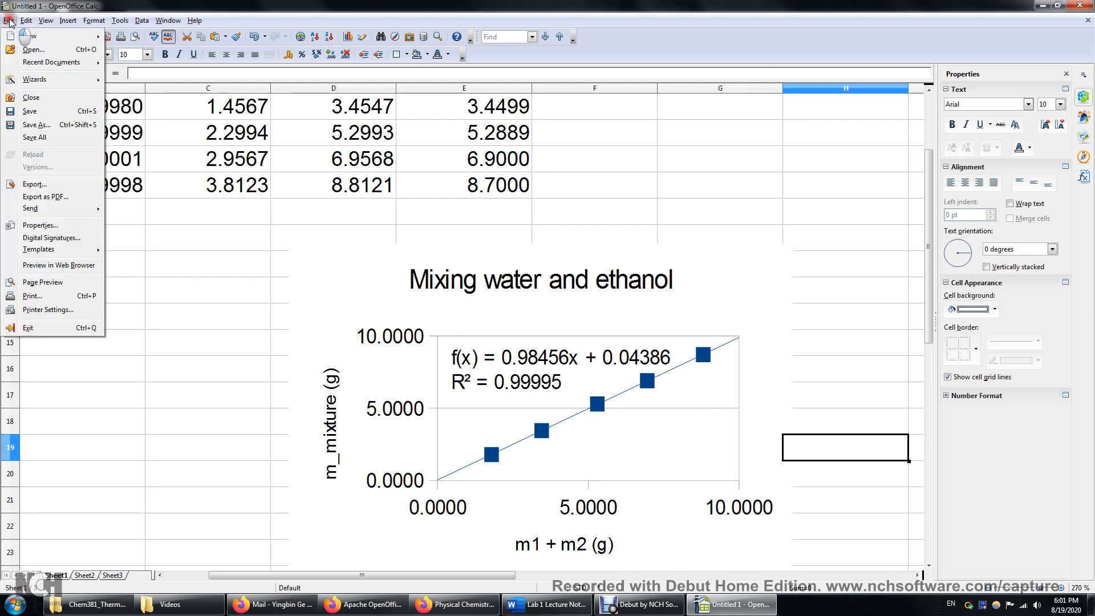
left_click(31, 111)
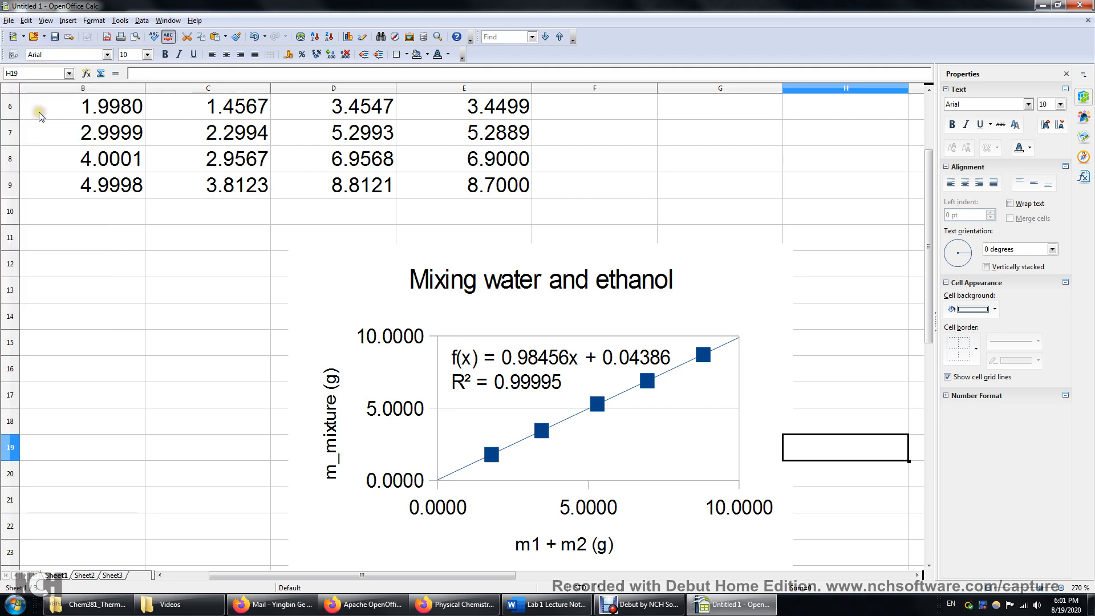
left_click(47, 117)
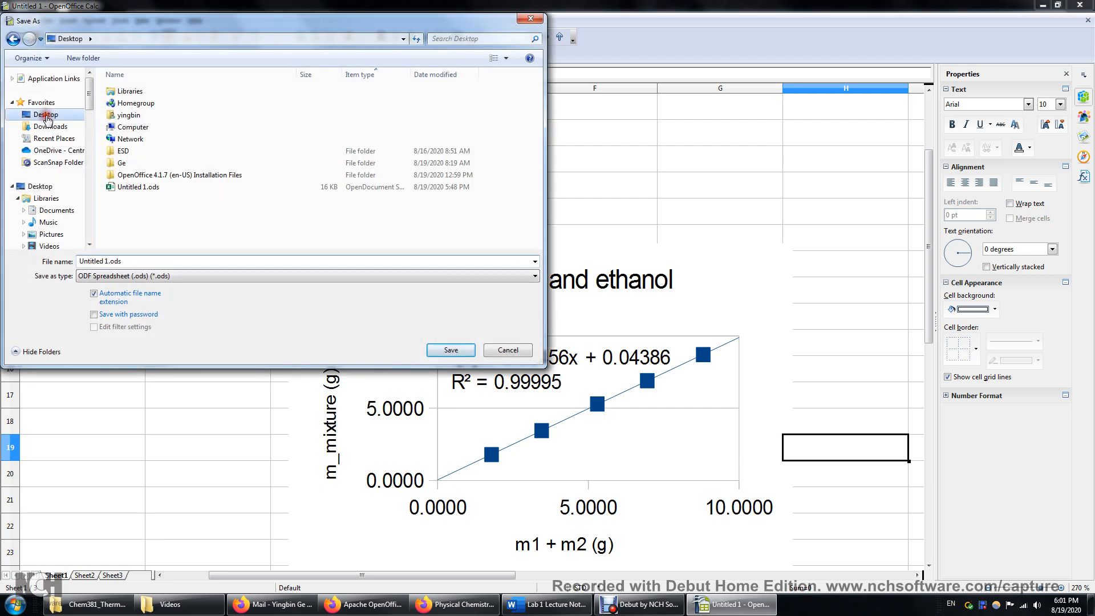
left_click(104, 261)
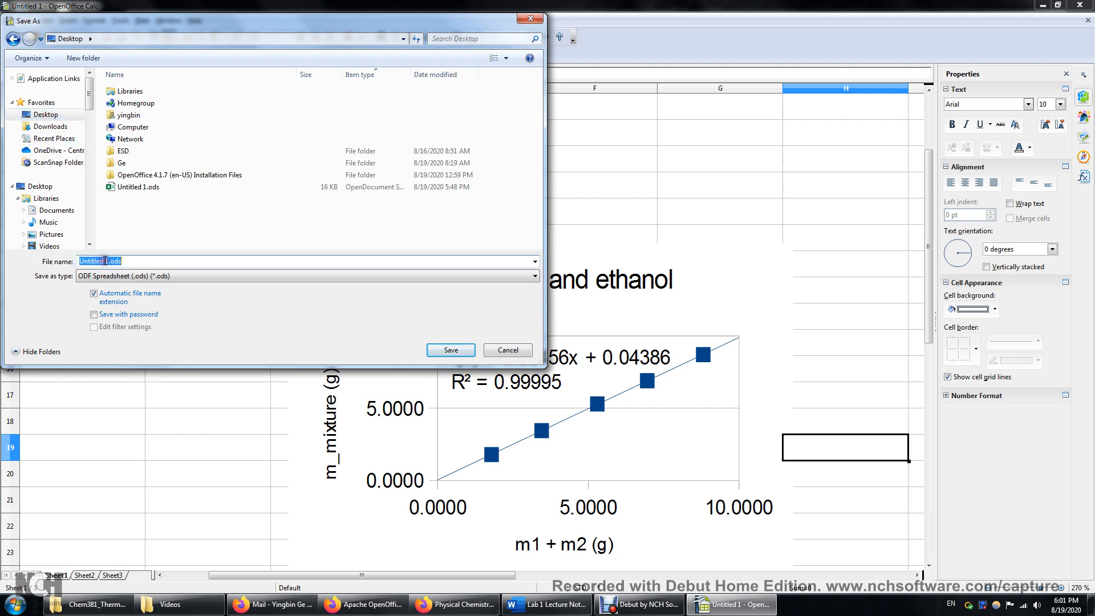
left_click(105, 261)
left_click_drag(107, 261, 73, 261)
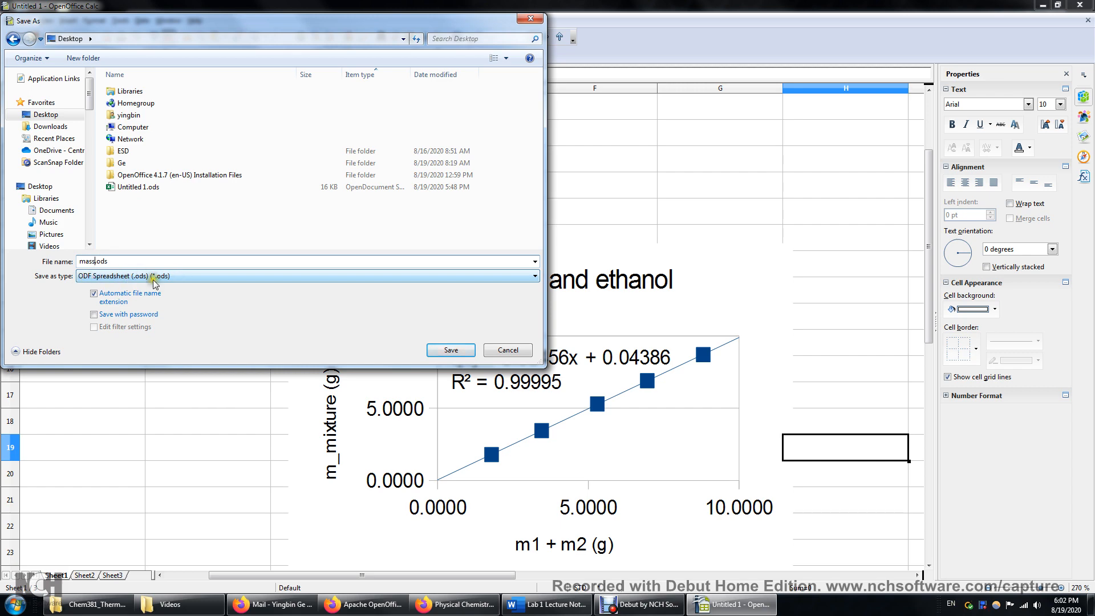
left_click(450, 351)
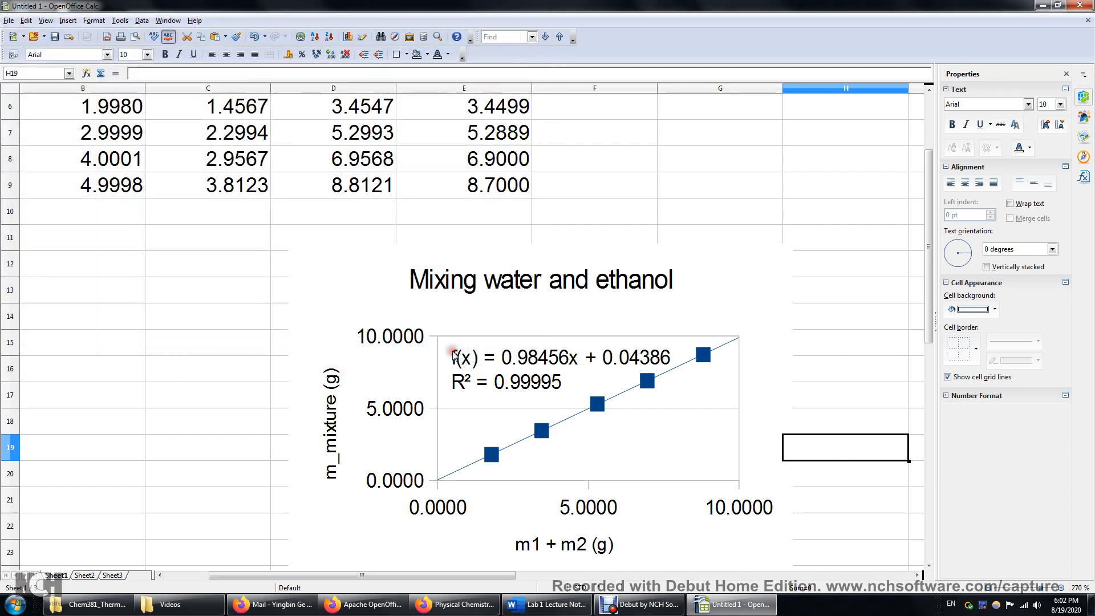
Step: Close the spreadsheet and reopen mass.ods from the desktop with OpenOffice Calc
left_click(1087, 7)
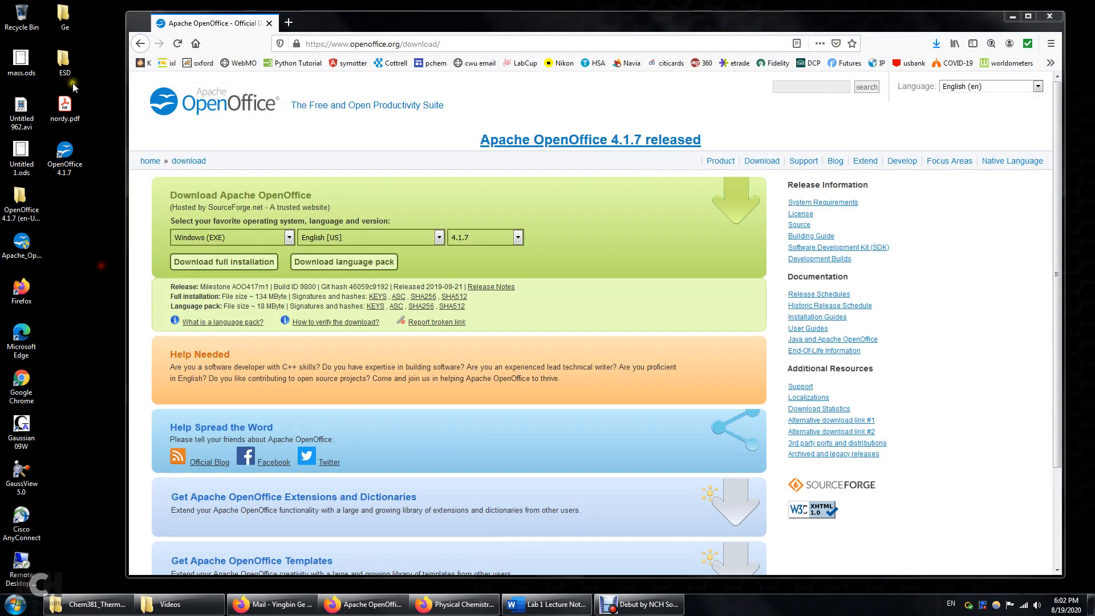
left_click(22, 64)
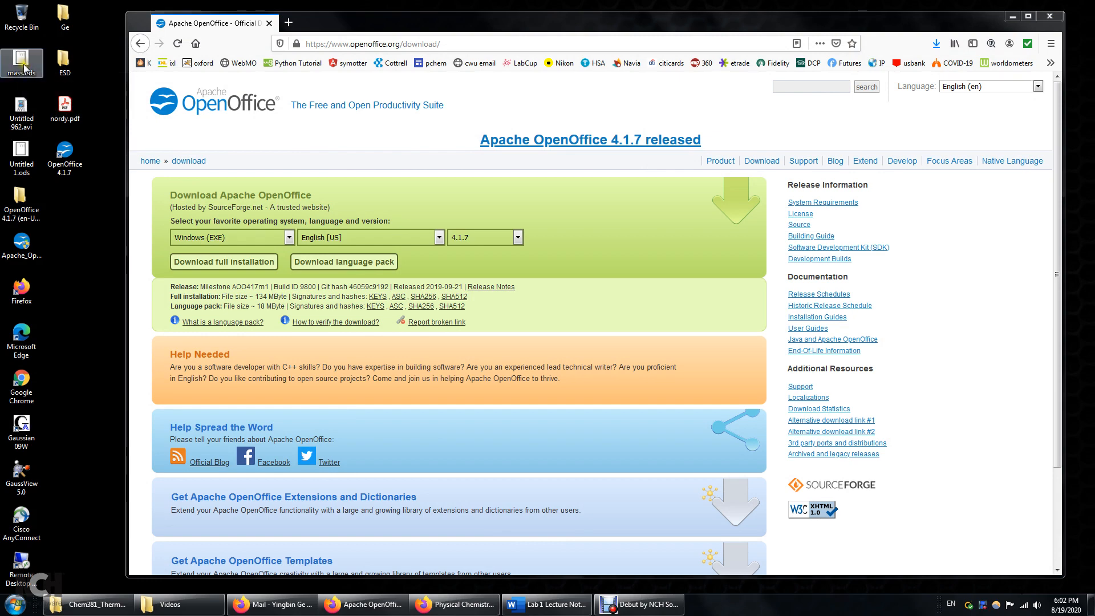
double_click(19, 61)
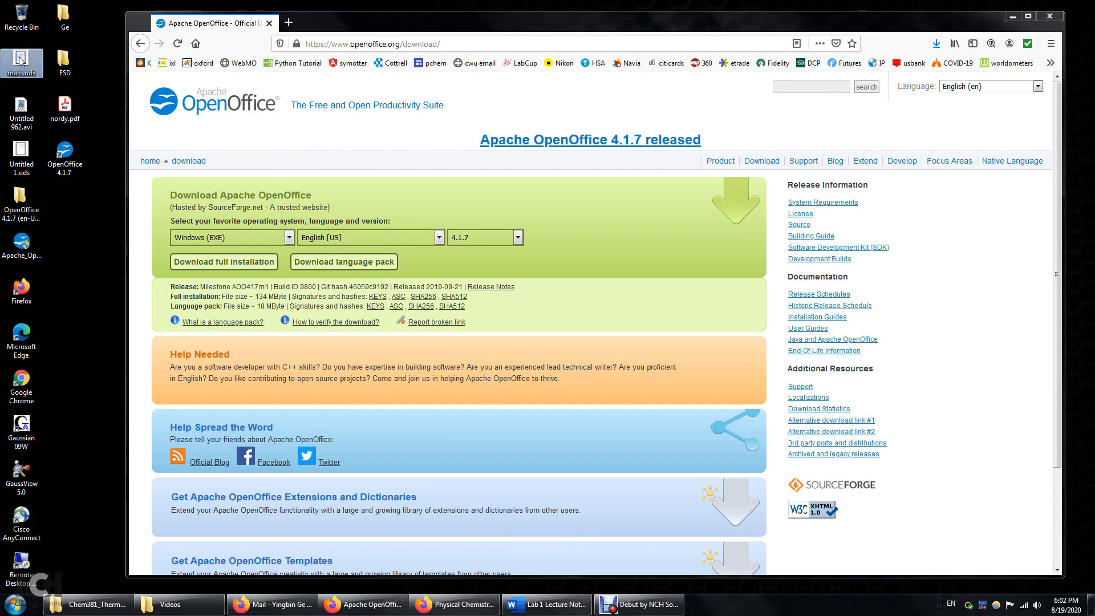
right_click(20, 61)
mouse_move(55, 131)
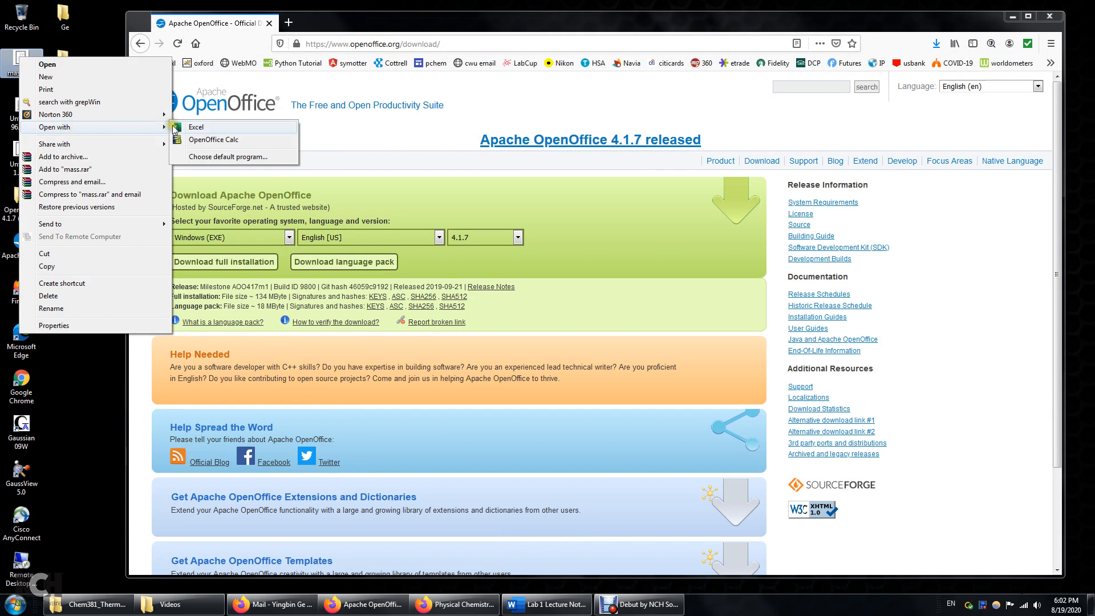
left_click(226, 140)
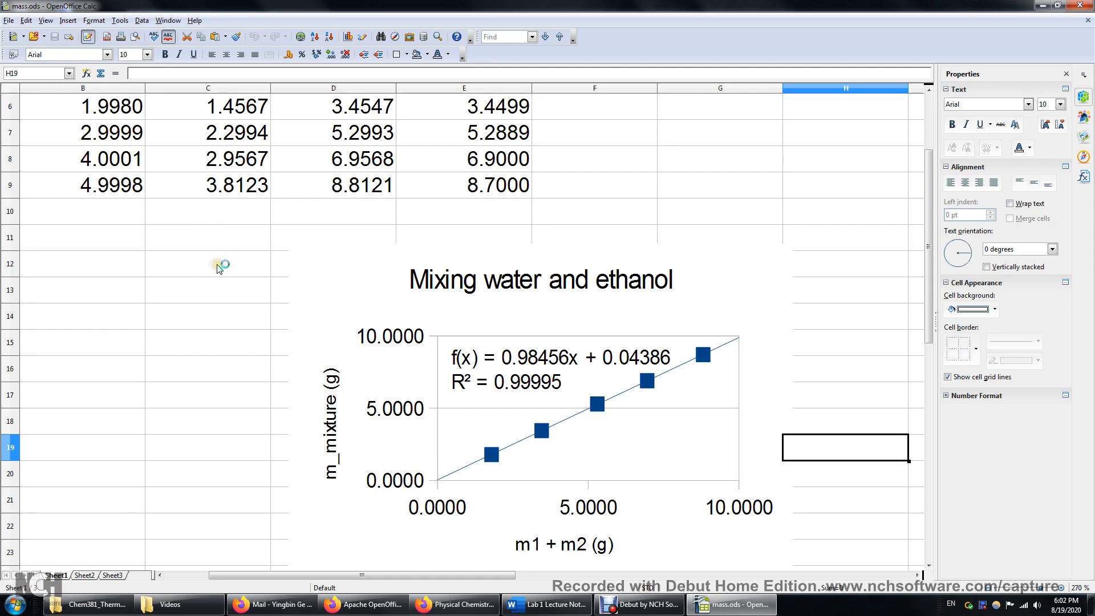
Step: Examine the mass table and the fitted chart in the reopened file, and close the spreadsheet
scroll(217, 268, "up", 2)
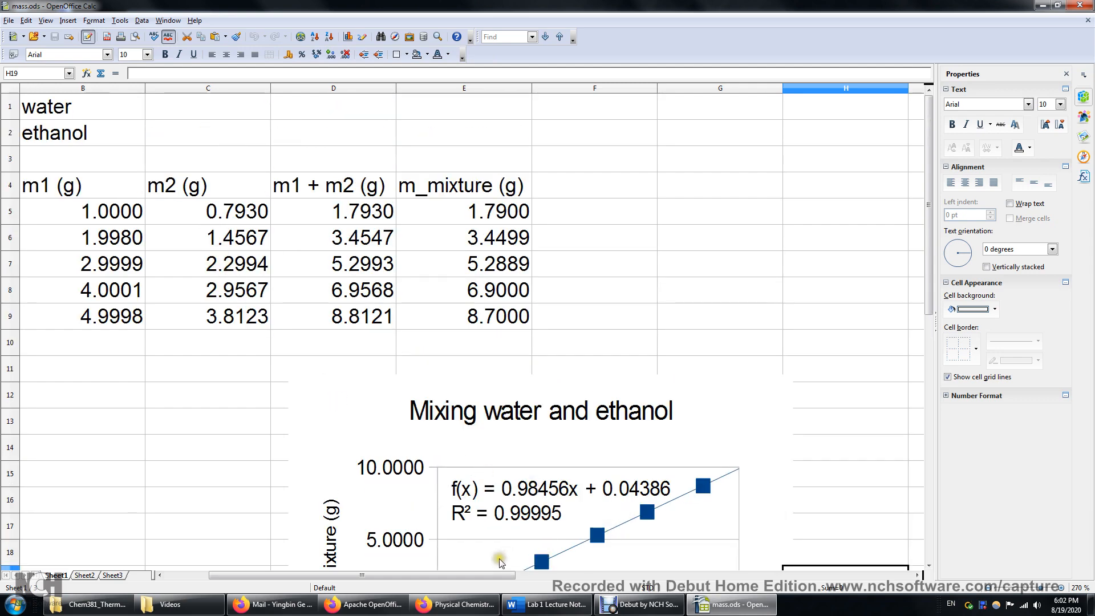
left_click_drag(473, 575, 429, 575)
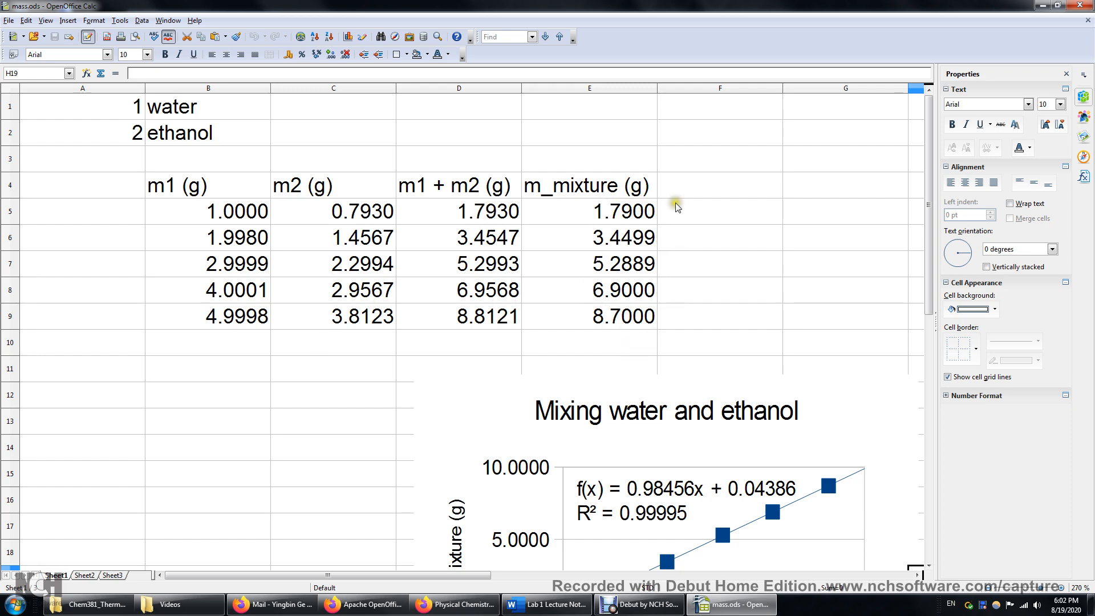
scroll(735, 256, "down", 2)
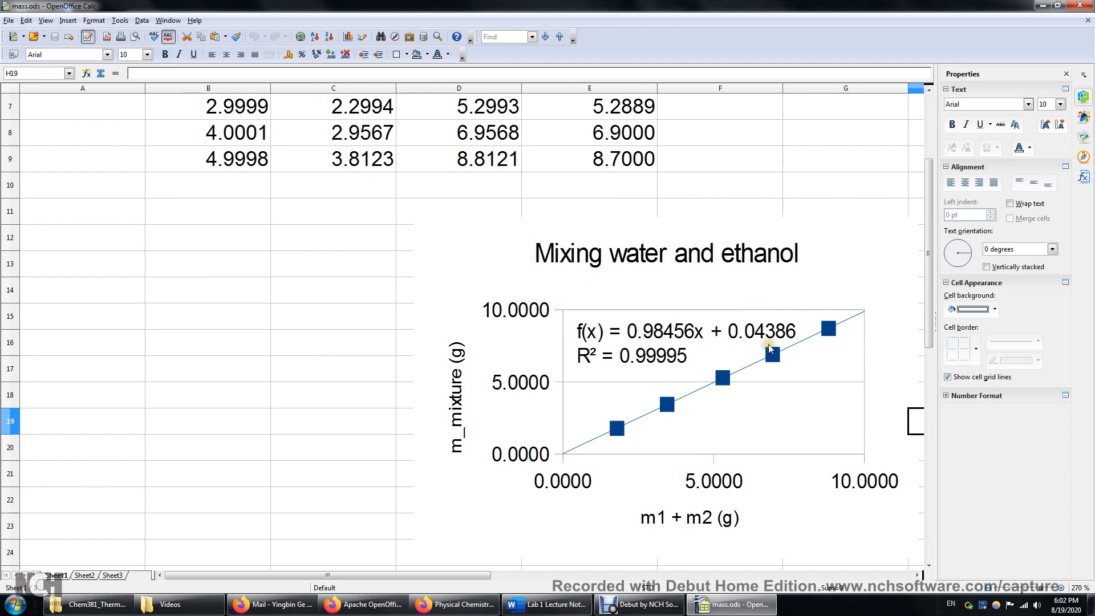
right_click(723, 381)
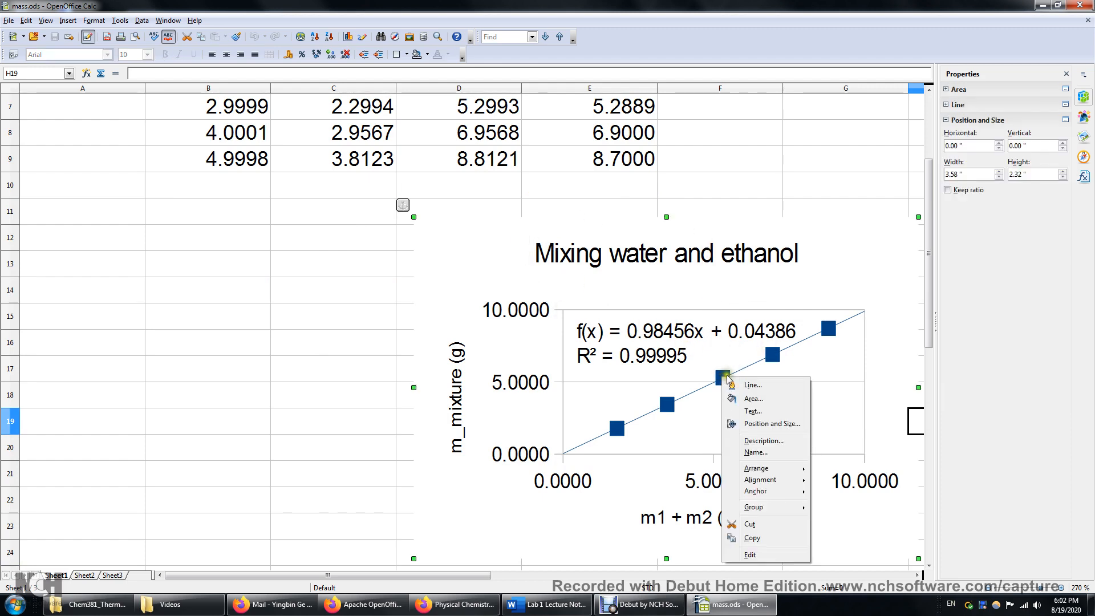
left_click(720, 373)
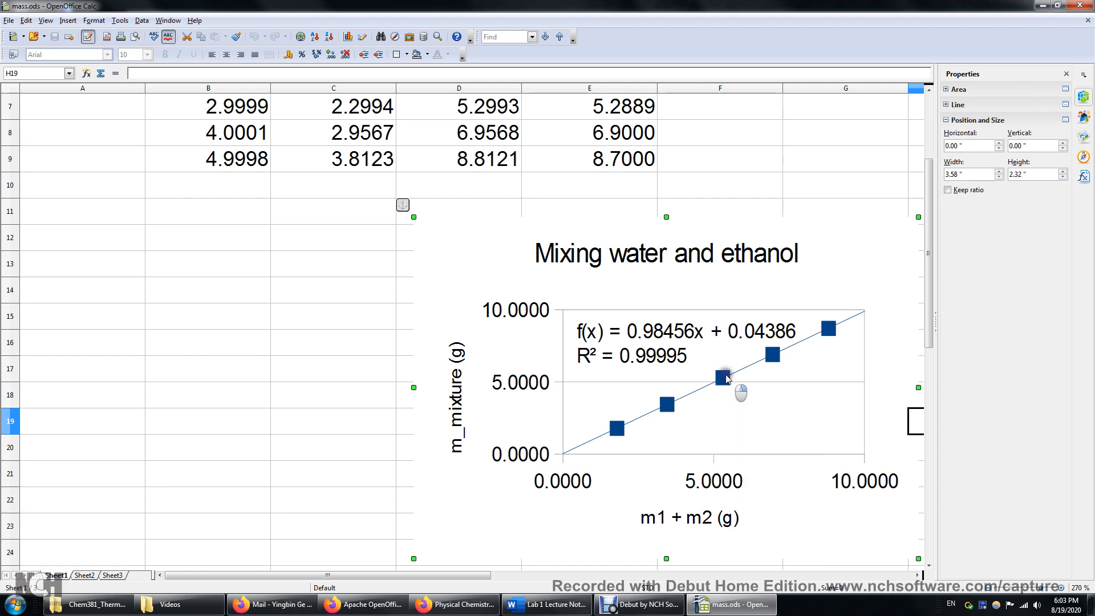
right_click(723, 377)
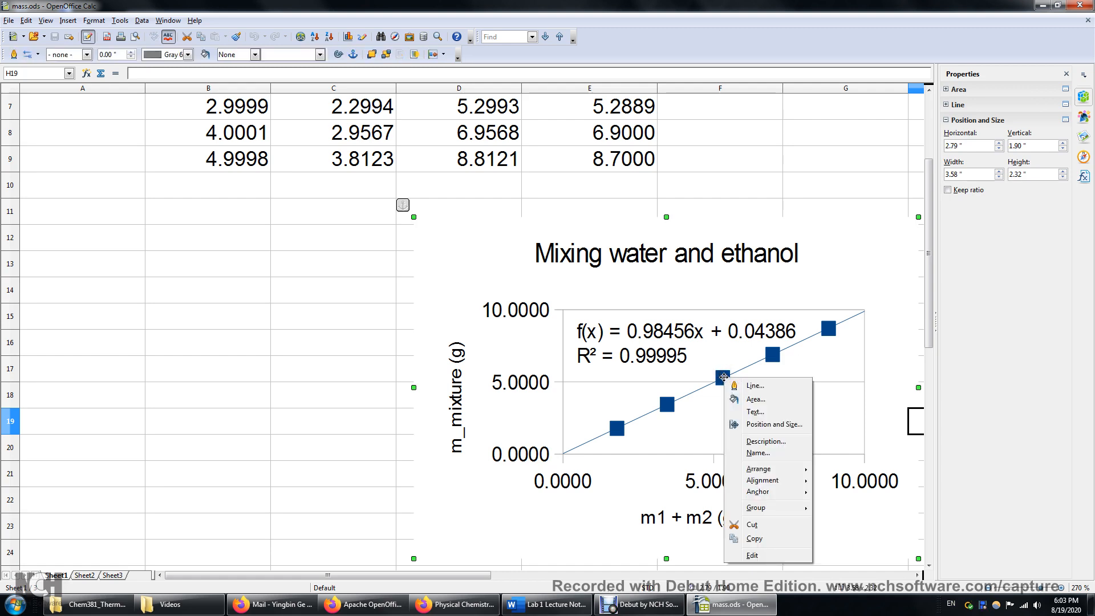
left_click(260, 309)
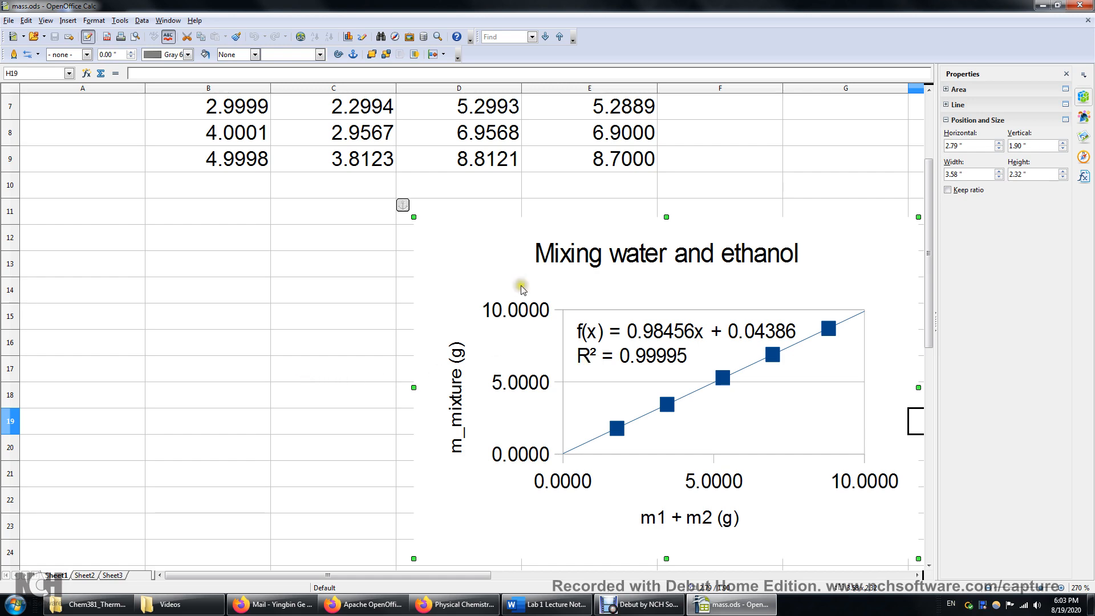
left_click(1079, 6)
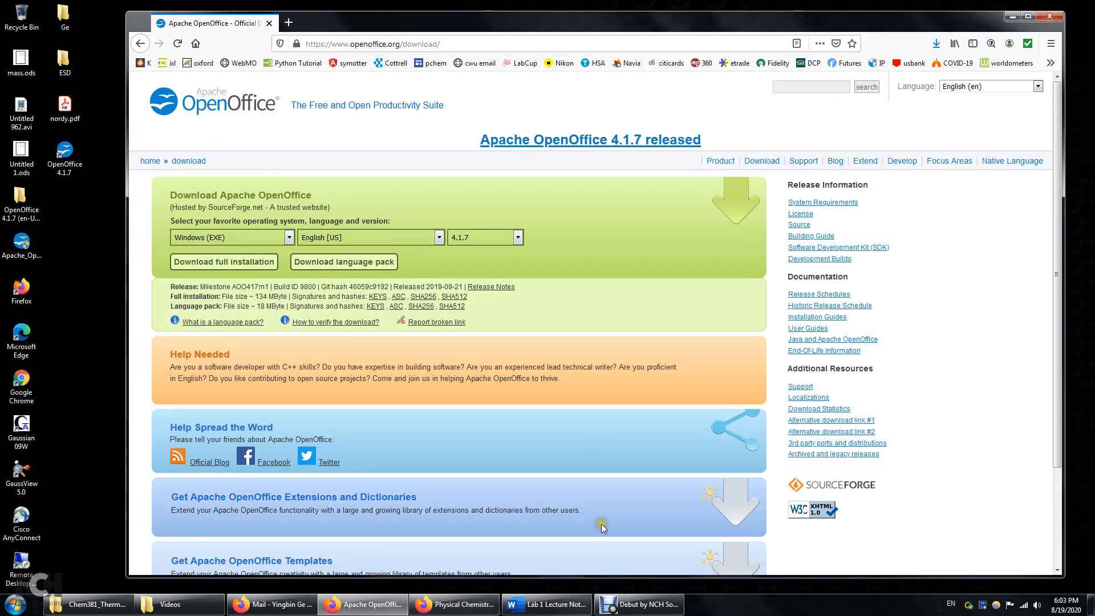